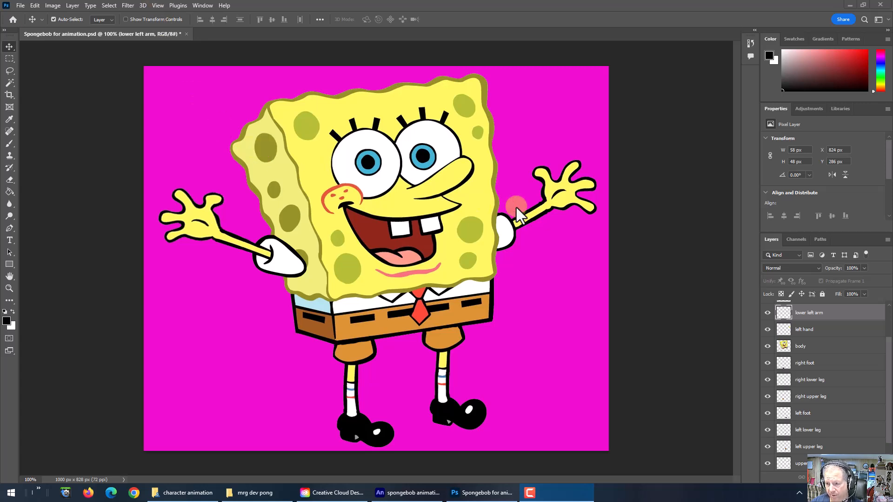
Pull the left hand and lower left arm layers apart from the upper arm, and undo the moves
left_click_drag(559, 192, 586, 170)
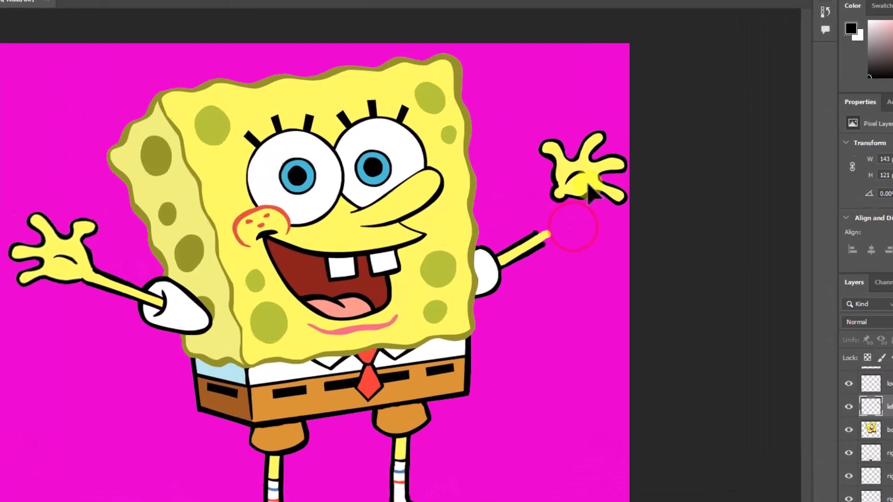
left_click_drag(544, 236, 572, 198)
left_click_drag(585, 242, 521, 302)
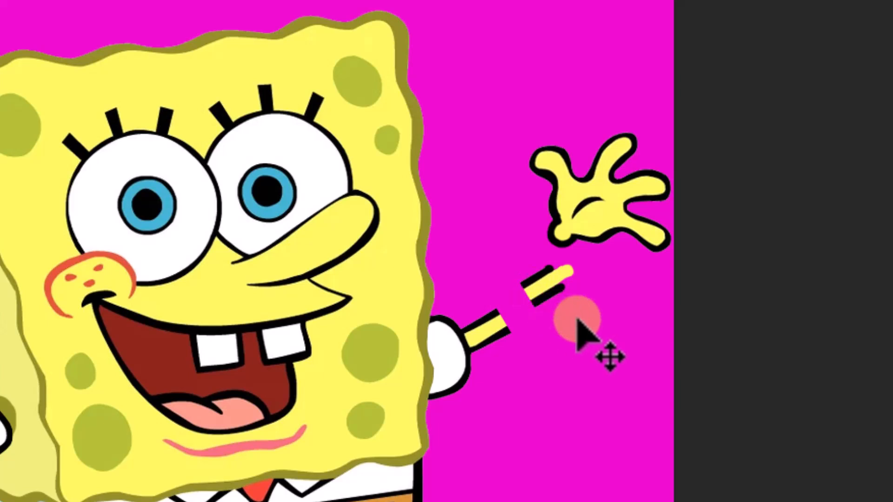
key("ctrl+z")
key("ctrl+z")
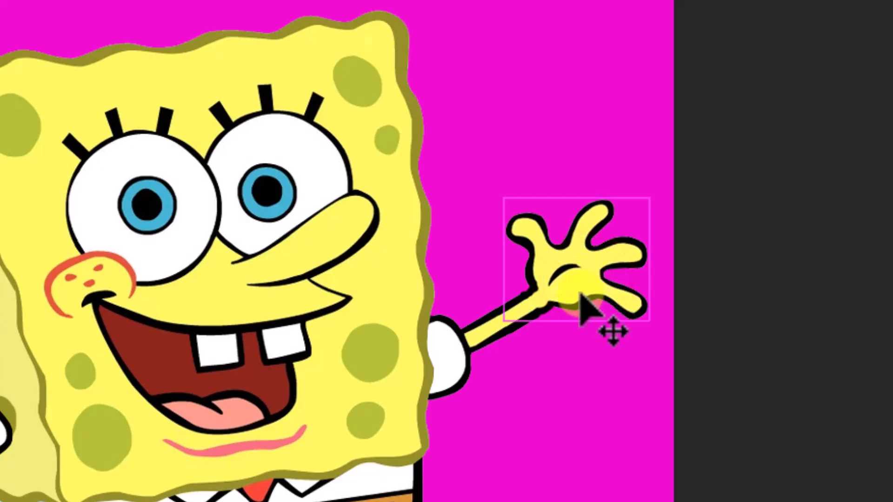
Move the lower left arm's Free Transform pivot to the elbow, try rotating the forearm around it, and cancel the transform
left_click(514, 320)
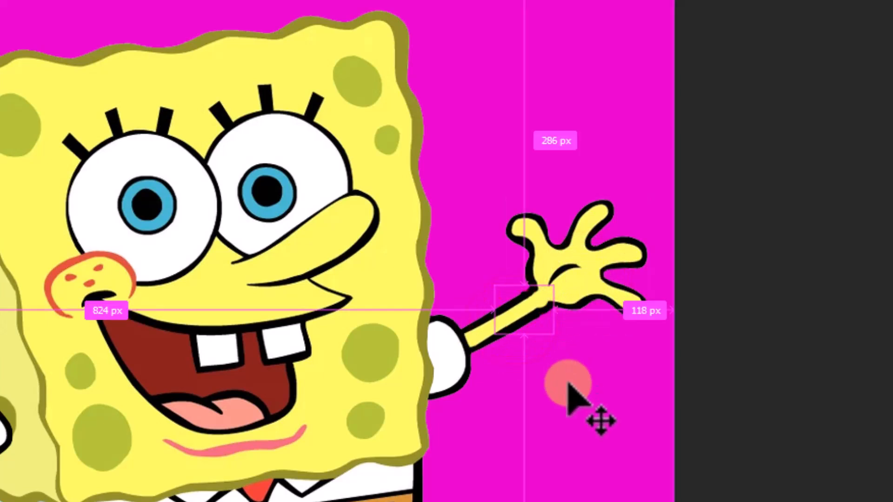
key("ctrl+t")
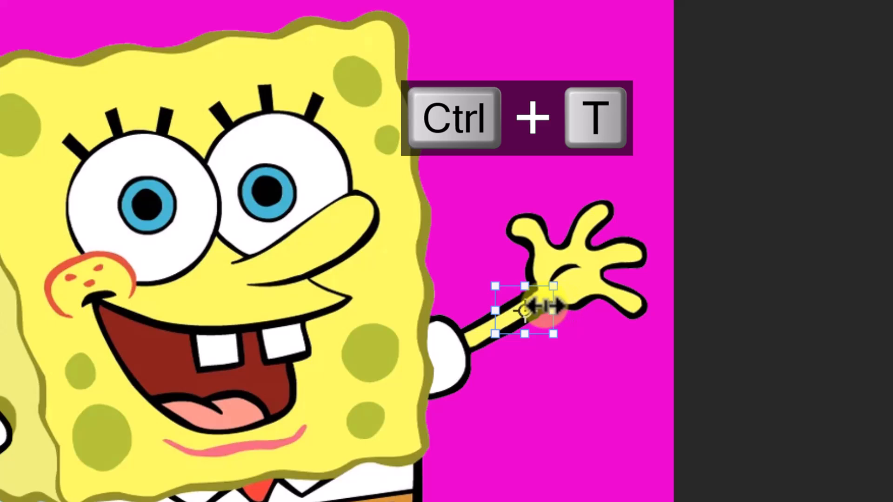
key("ctrl+equal")
left_click_drag(747, 313, 0, 500)
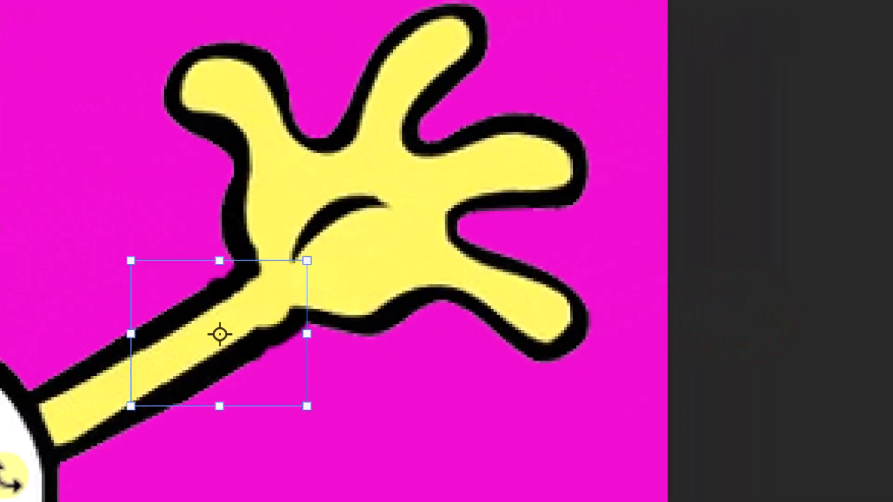
left_click_drag(221, 337, 149, 373)
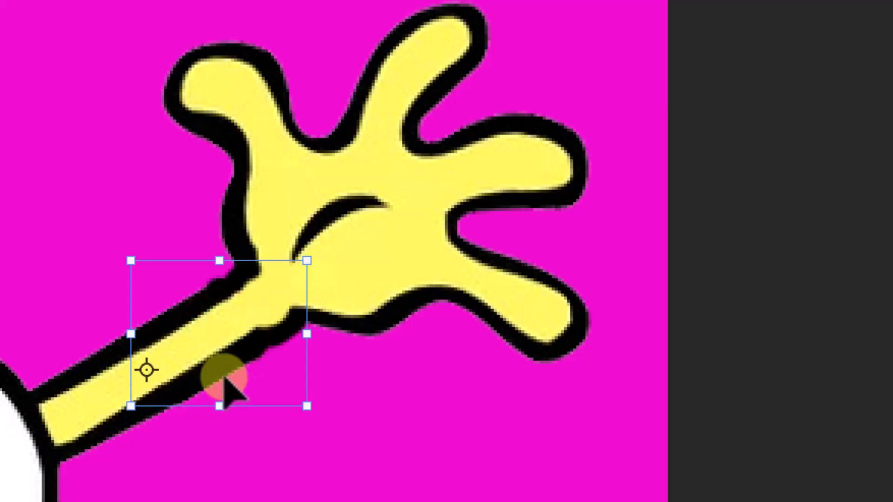
left_click_drag(322, 253, 387, 427)
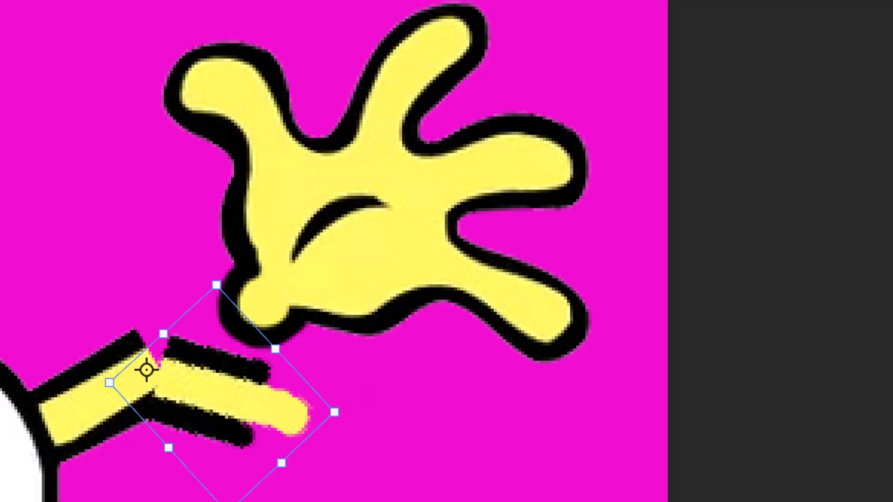
key("Escape")
Move the left hand's Free Transform pivot to the wrist and rotate the hand clockwise about 7°
left_click(351, 205)
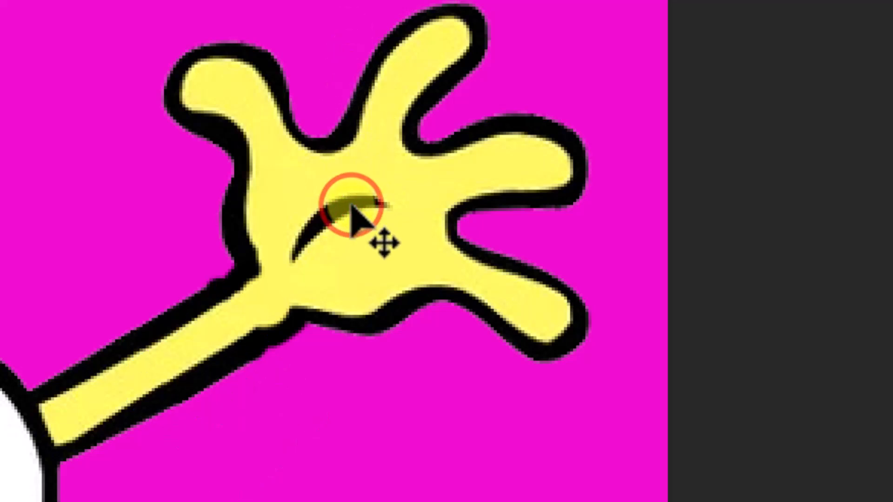
key("ctrl+t")
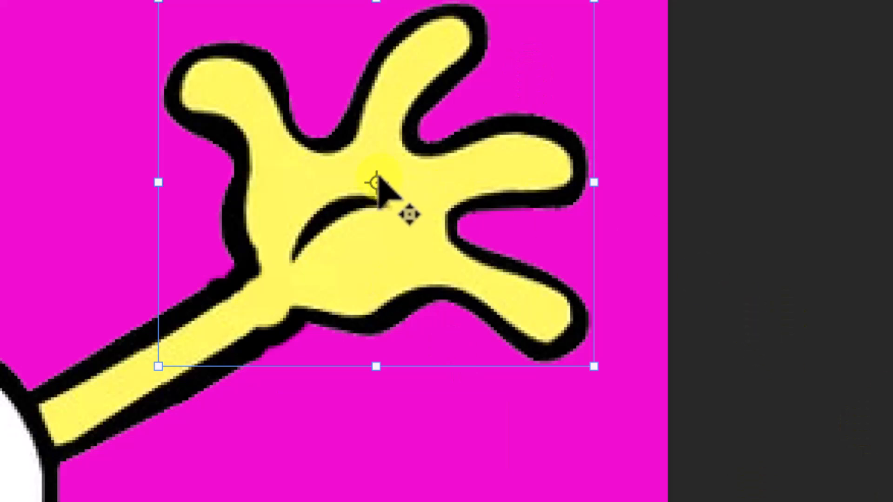
left_click_drag(377, 181, 245, 312)
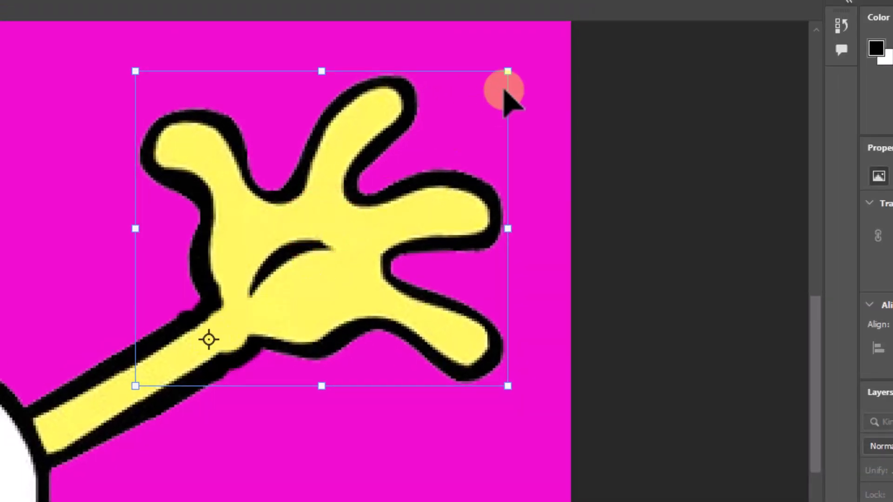
left_click_drag(516, 54, 355, 325)
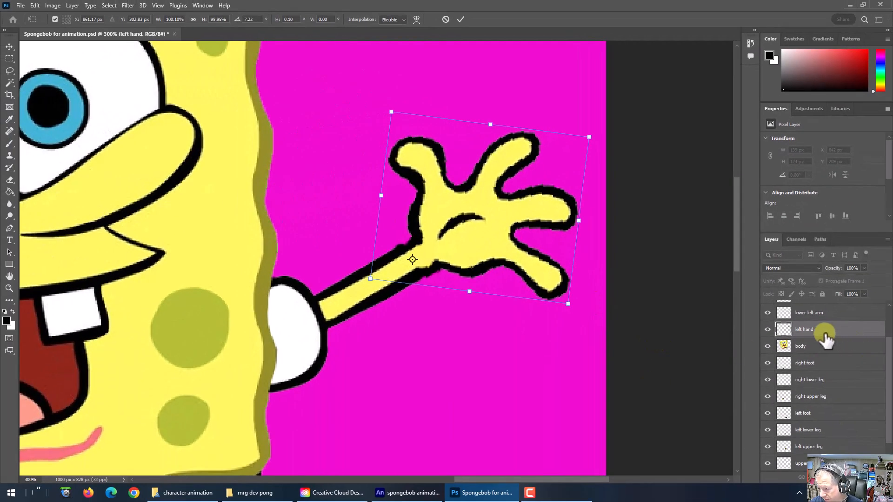
mouse_move(829, 320)
left_mouse_down()
mouse_move(828, 335)
mouse_move(807, 346)
mouse_move(833, 304)
mouse_move(785, 318)
left_mouse_up()
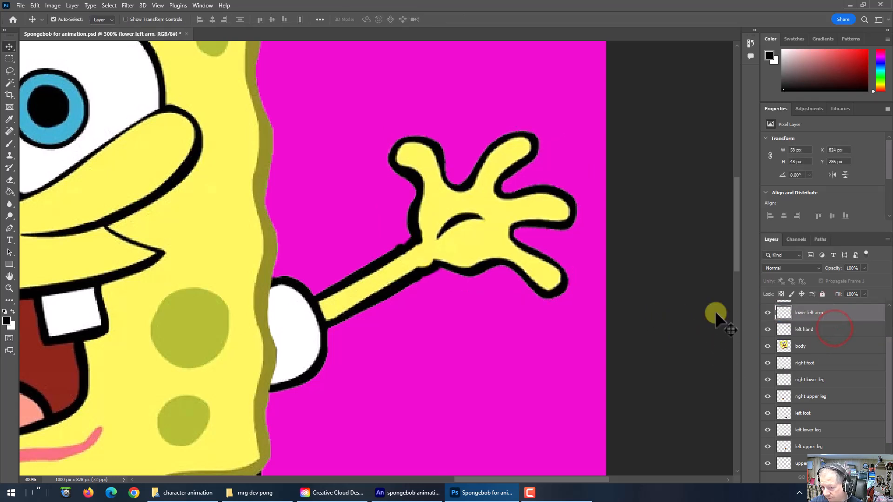
Place the left hand's pivot at the wrist again, try a further rotation of about 4°, and cancel the transform
left_click(506, 191)
key("ctrl+t")
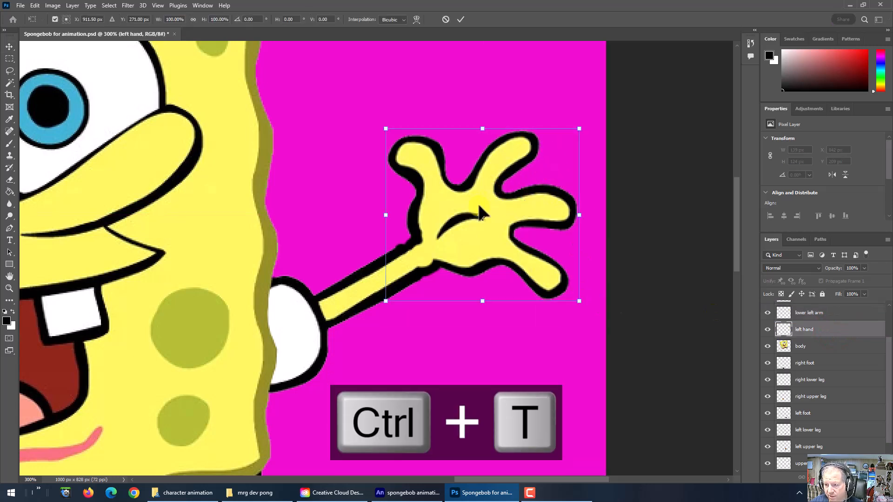
left_click_drag(482, 215, 416, 255)
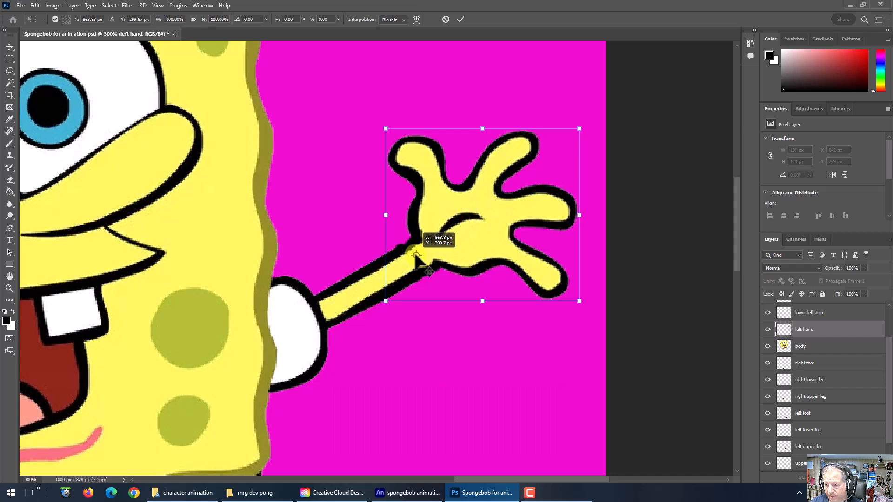
left_click_drag(588, 119, 538, 171)
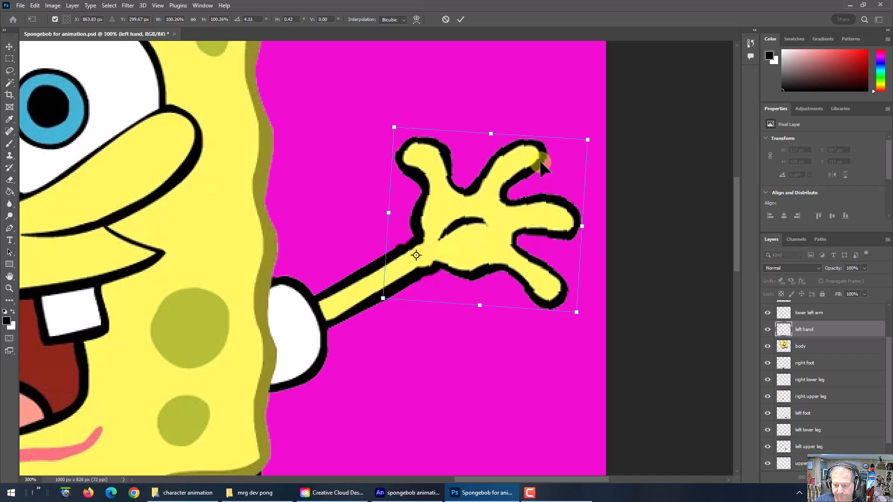
left_click_drag(539, 160, 539, 160)
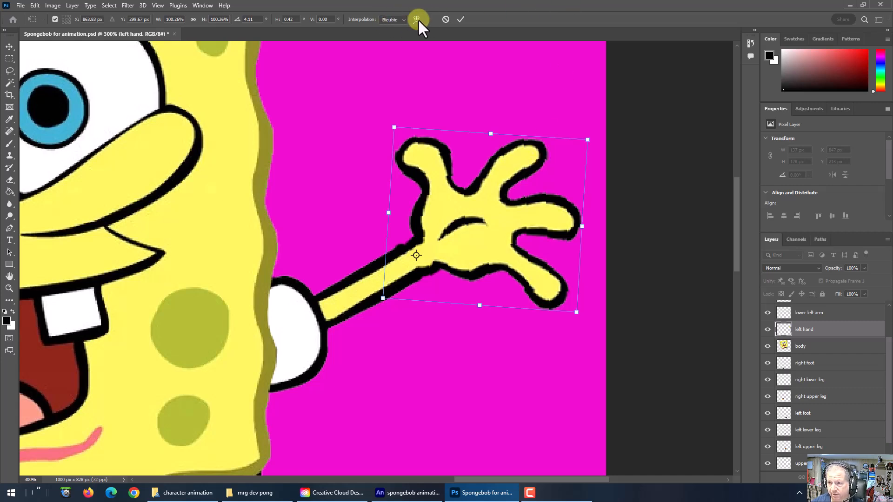
left_click(445, 19)
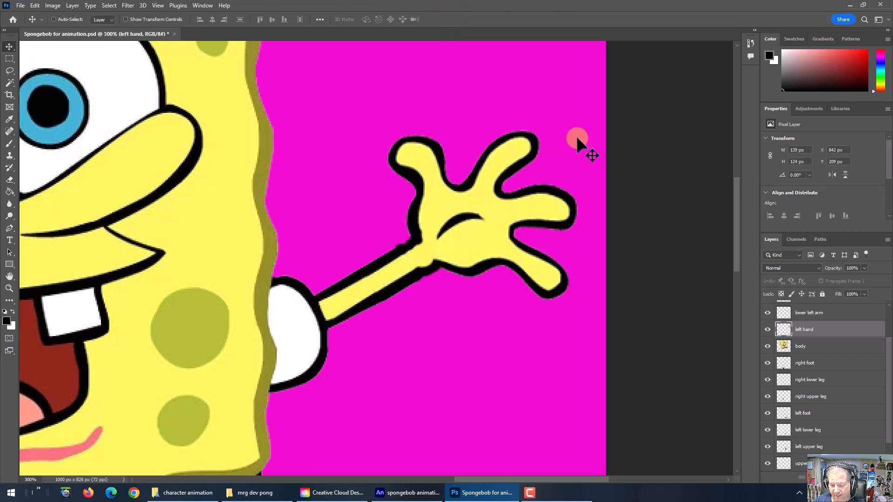
Pull the left foot, left lower leg and right foot layers away from the character, and undo all three moves
key("ctrl+minus")
key("ctrl+minus")
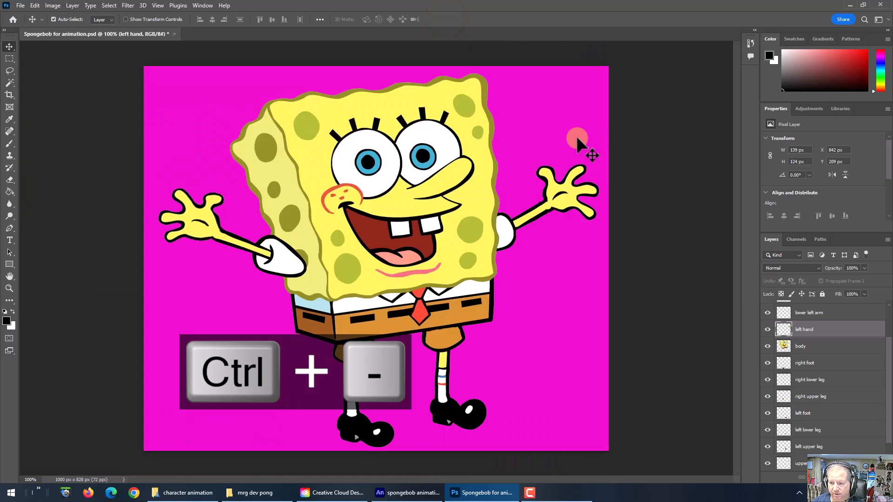
left_click_drag(478, 414, 526, 421)
left_click_drag(444, 397, 446, 429)
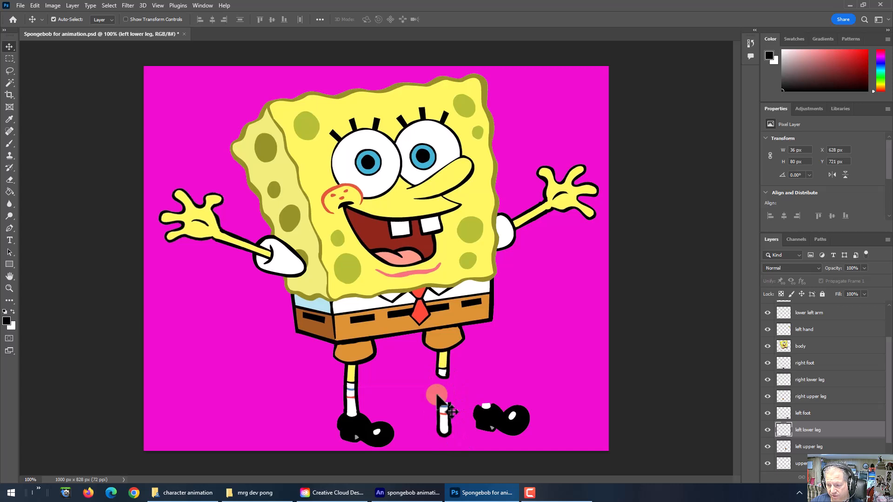
left_click_drag(368, 426, 336, 428)
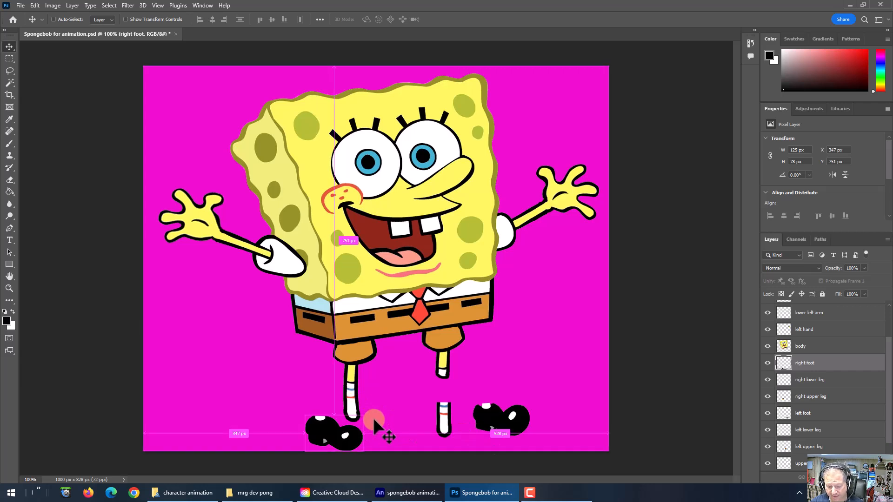
key("ctrl+z")
key("ctrl+z")
key("ctrl+z")
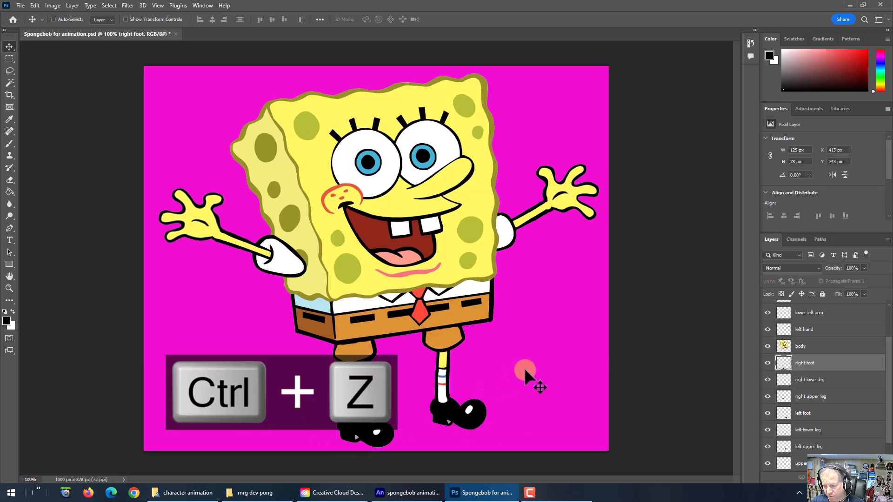
Close Spongebob for animation.psd without saving the changes
left_click(176, 33)
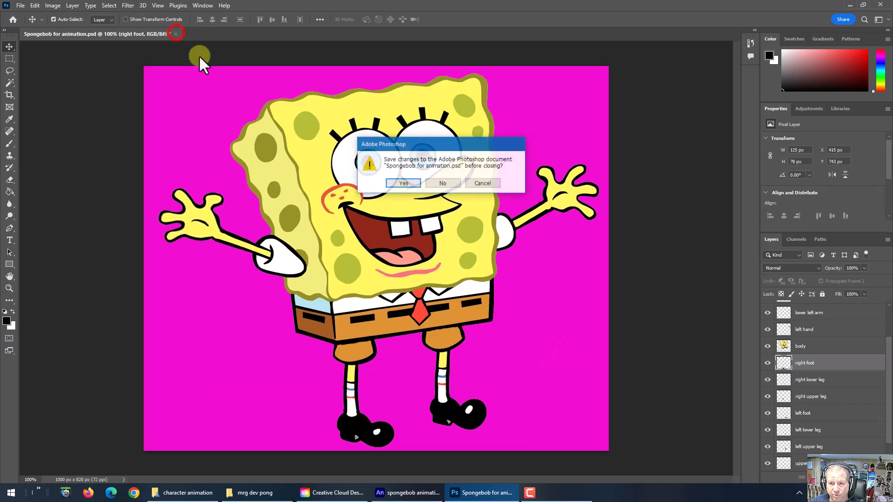
left_click(443, 184)
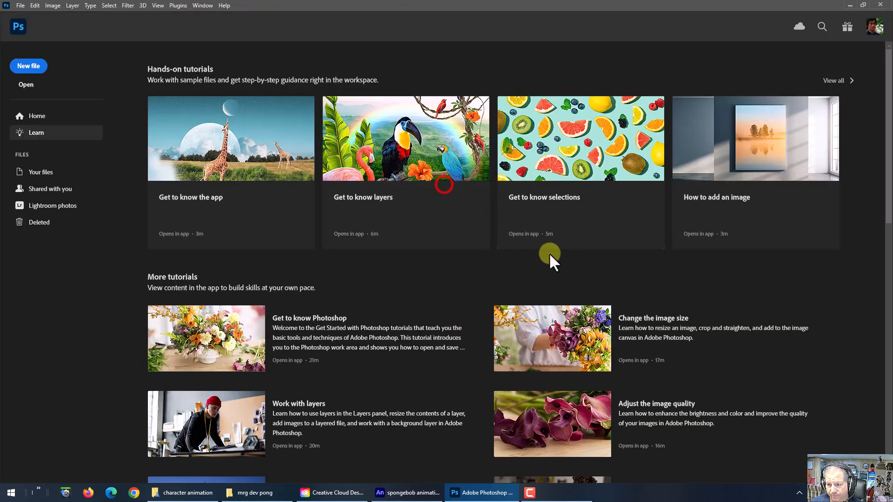
Switch to Adobe Animate and scrub the SpongeBob walk animation forward to frame 52
left_click(424, 489)
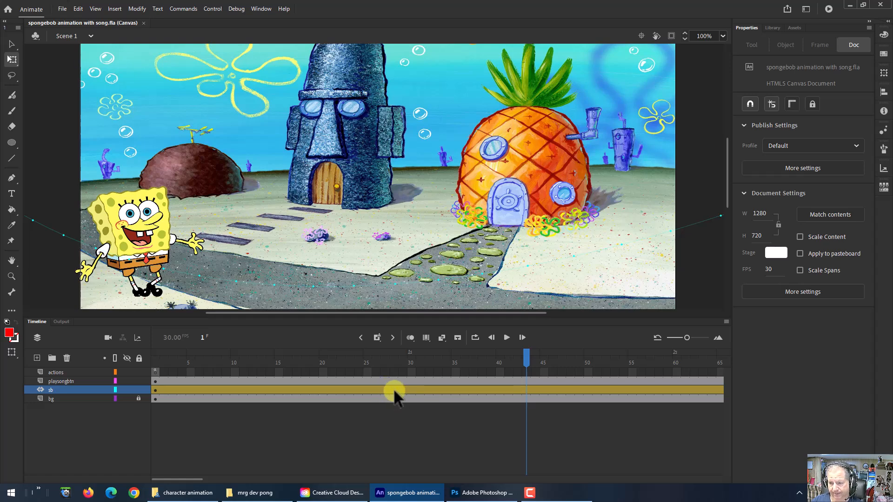
left_click_drag(524, 357, 610, 358)
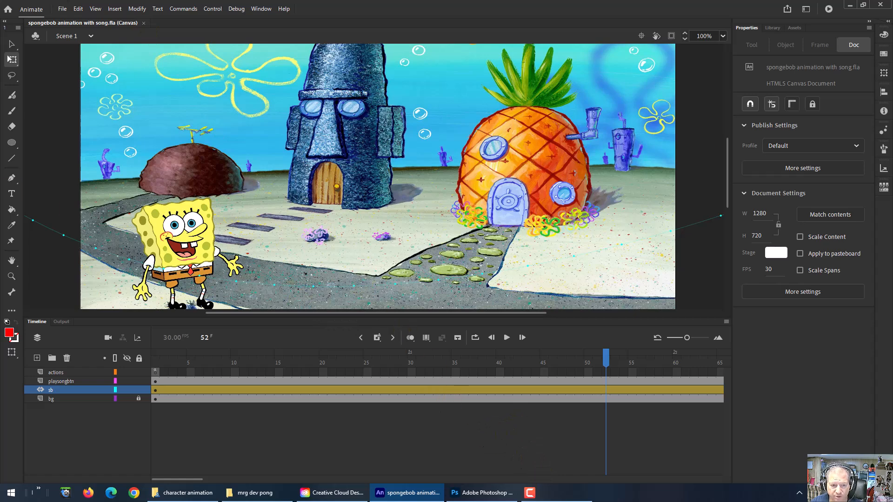
Open spongebob animation with song.html from the character animation folder in the browser and start its song
left_click_drag(0, 134, 414, 101)
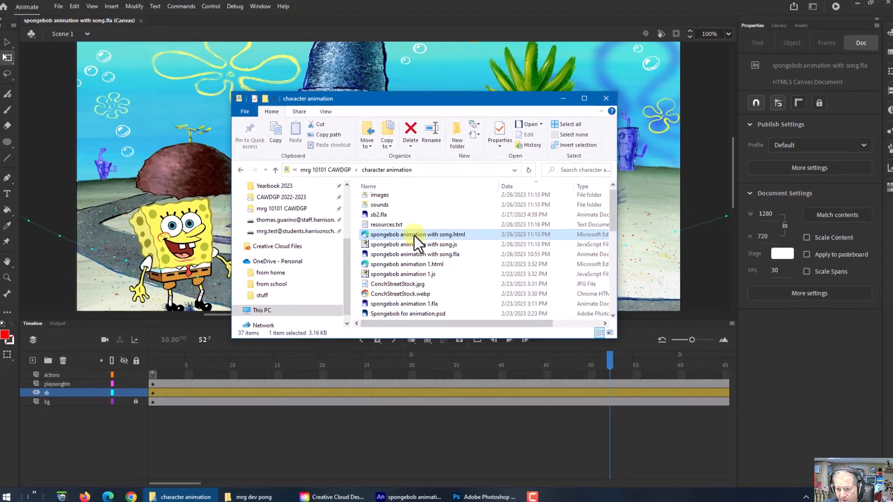
double_click(470, 267)
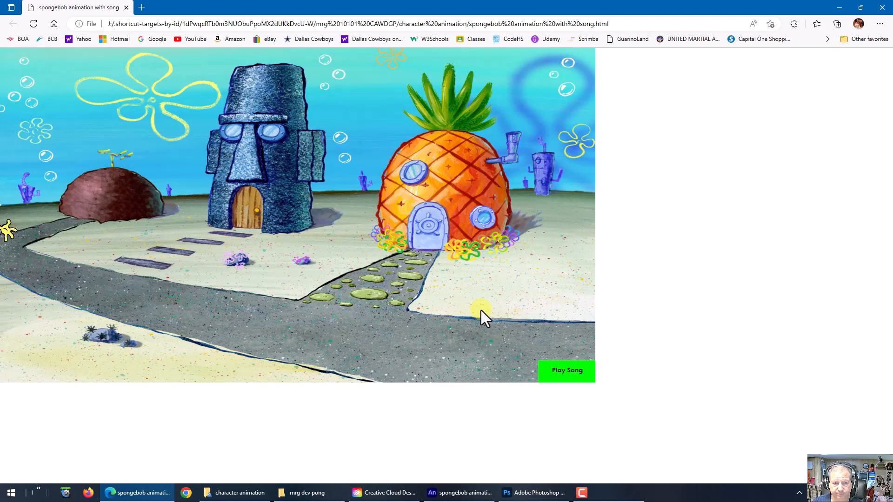
left_click(568, 370)
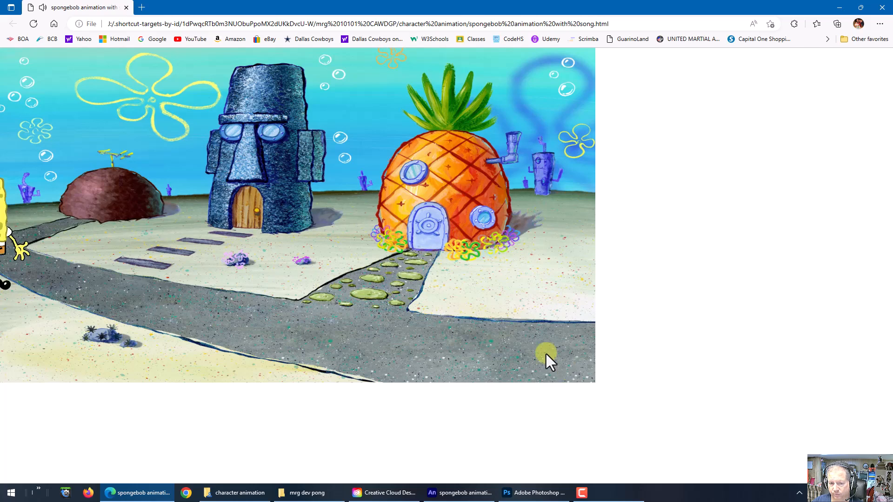
Watch the finished animation while toggling the browser tab's sound, and close the browser
left_click(43, 7)
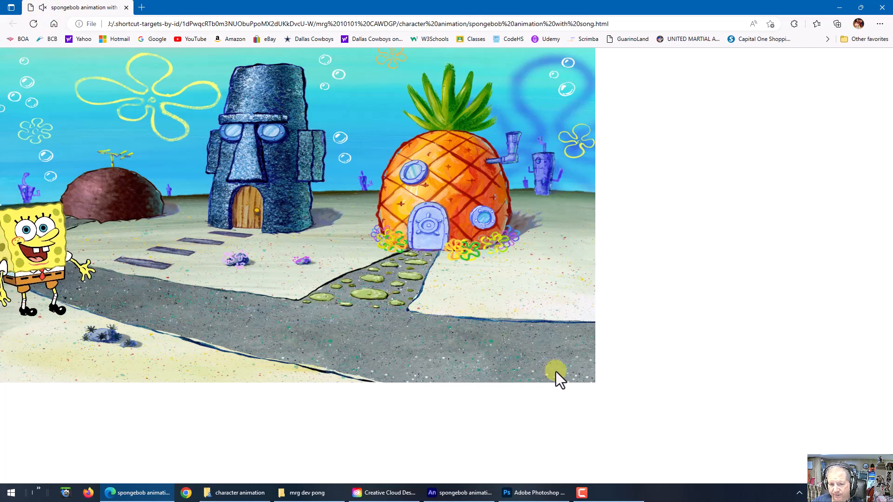
left_click(43, 8)
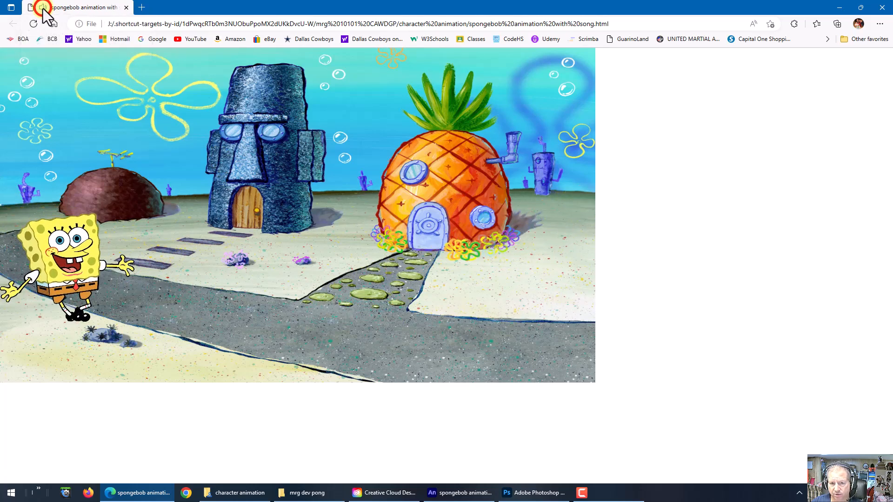
left_click(42, 8)
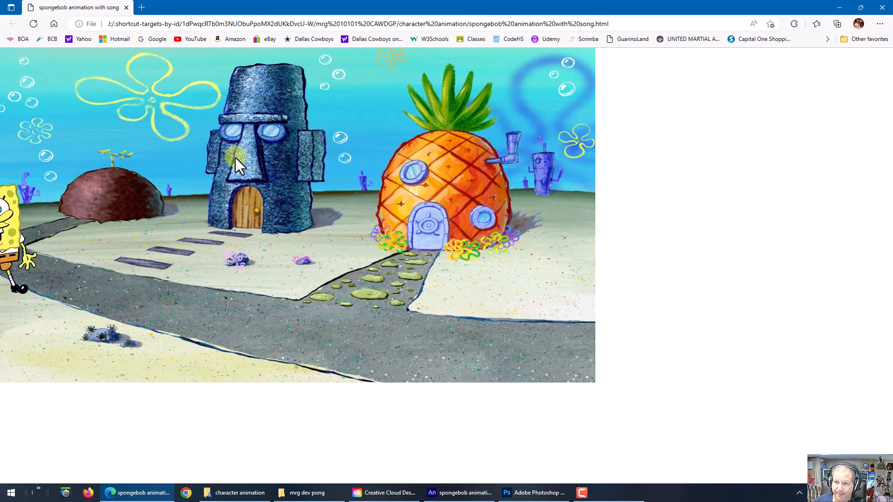
left_click(883, 7)
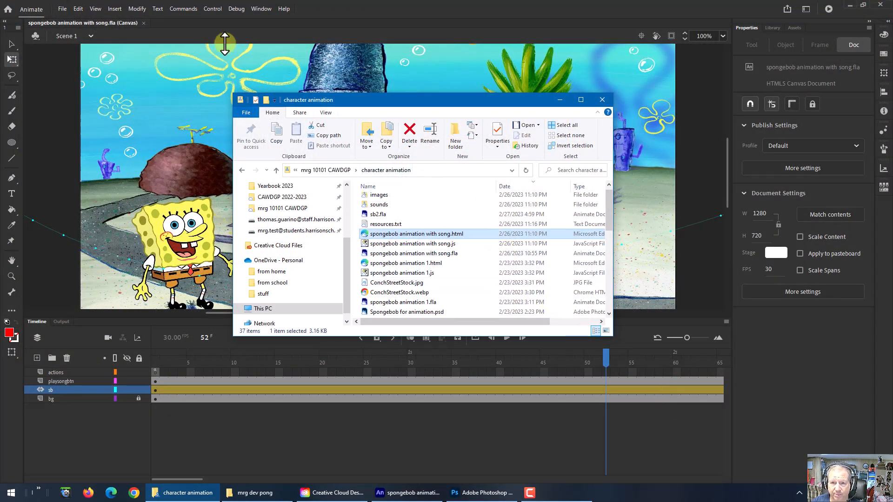
Create a new HD character animation document in Animate at 1280 × 720 and 30 fps for HTML5 Canvas
left_click(63, 9)
left_click(69, 20)
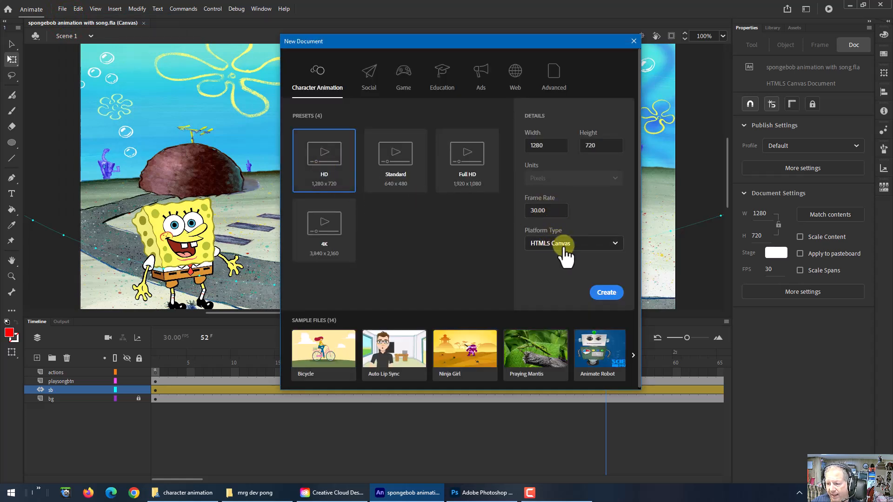
left_click(601, 293)
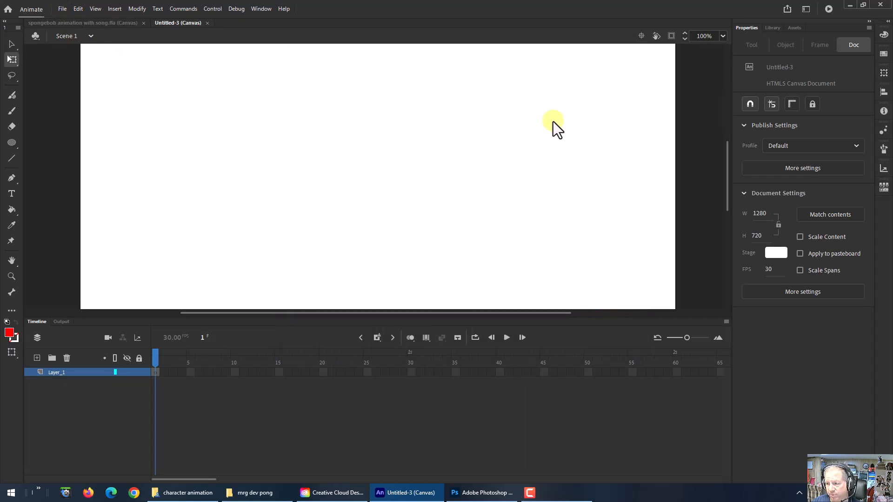
Set the document's stage colour to none so the stage background is transparent
left_click(776, 254)
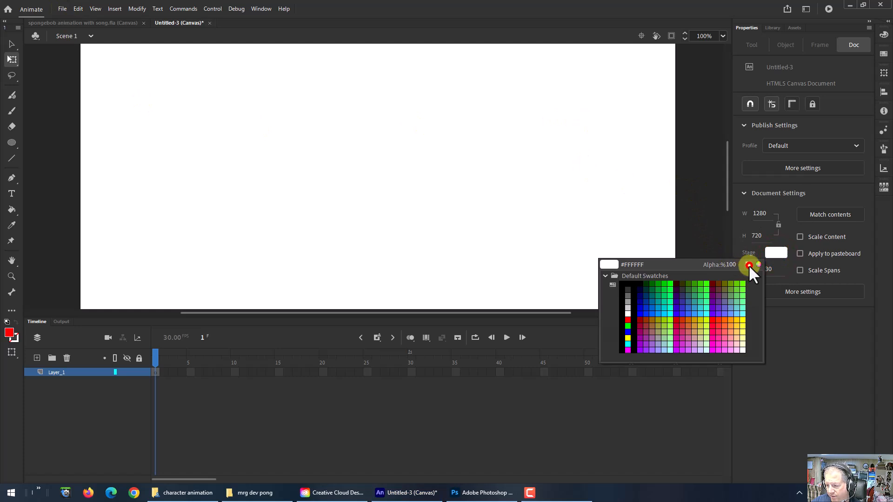
left_click(748, 264)
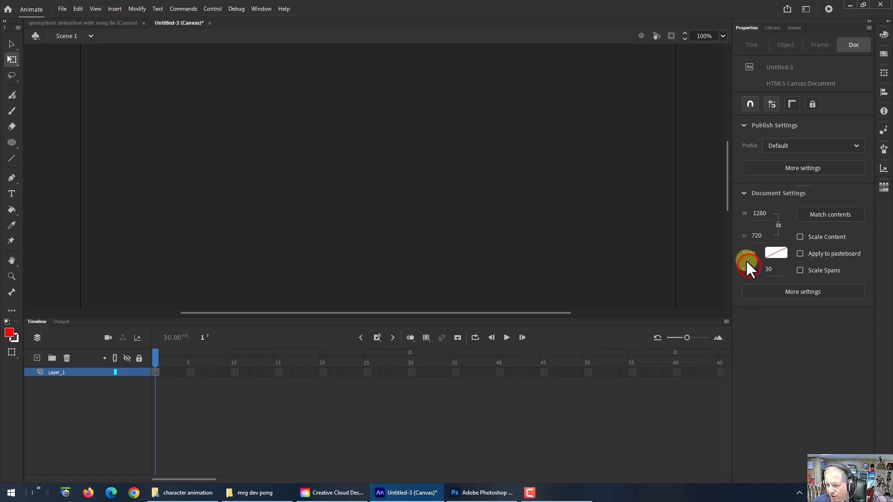
Start importing Spongebob for animation.psd from the character animation folder into the library
left_click(61, 9)
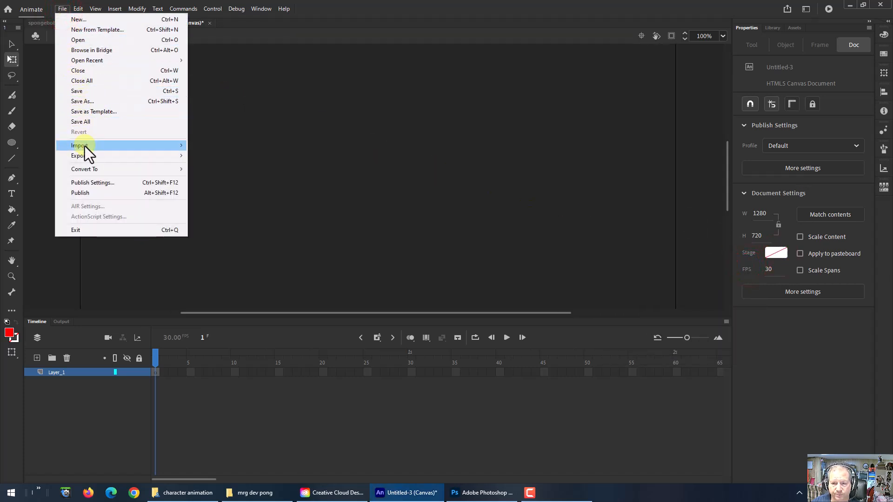
mouse_move(85, 146)
left_click(240, 157)
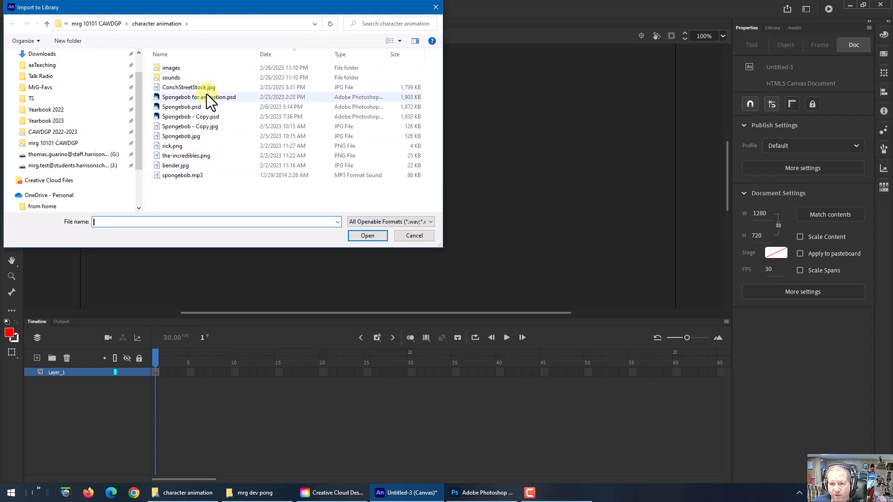
left_click(215, 99)
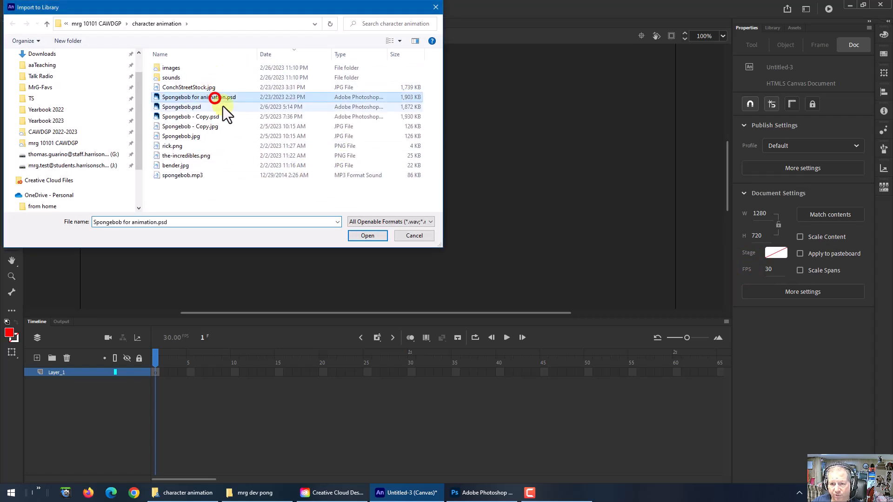
left_click(367, 236)
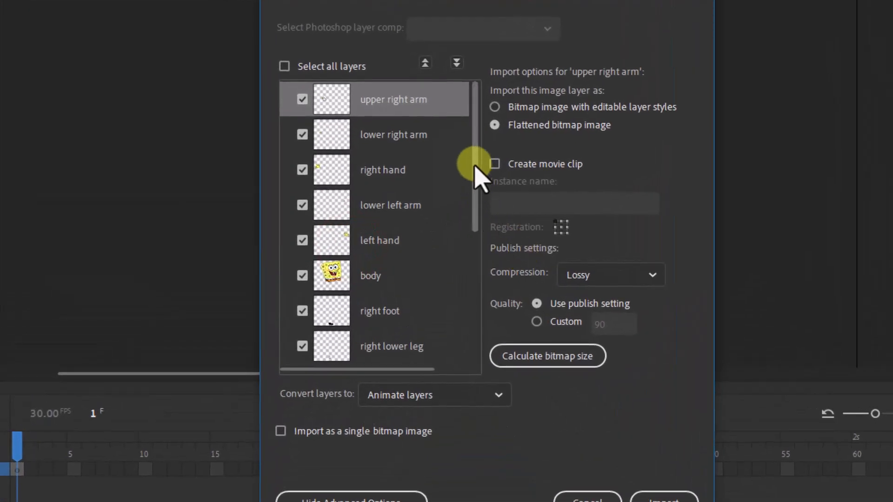
Exclude the magenta Layer 2 from the Photoshop layers and import the remaining body-part layers as Animate layers
left_click_drag(474, 164, 490, 292)
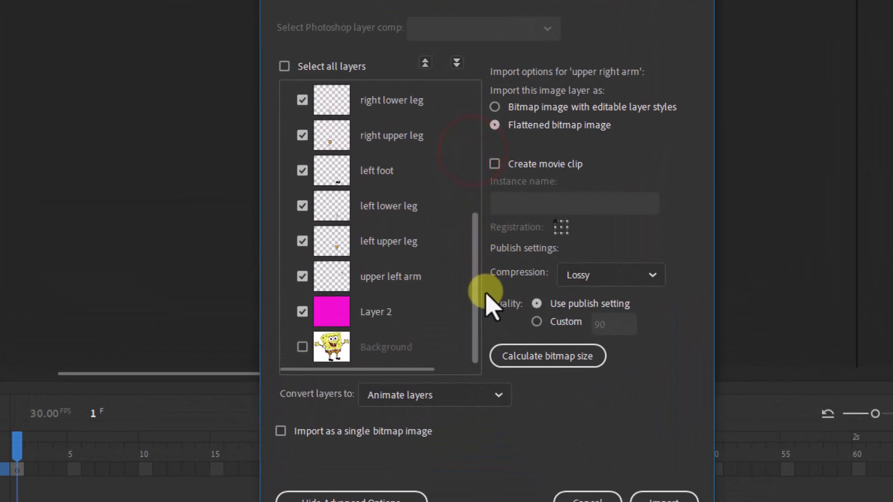
left_click(340, 312)
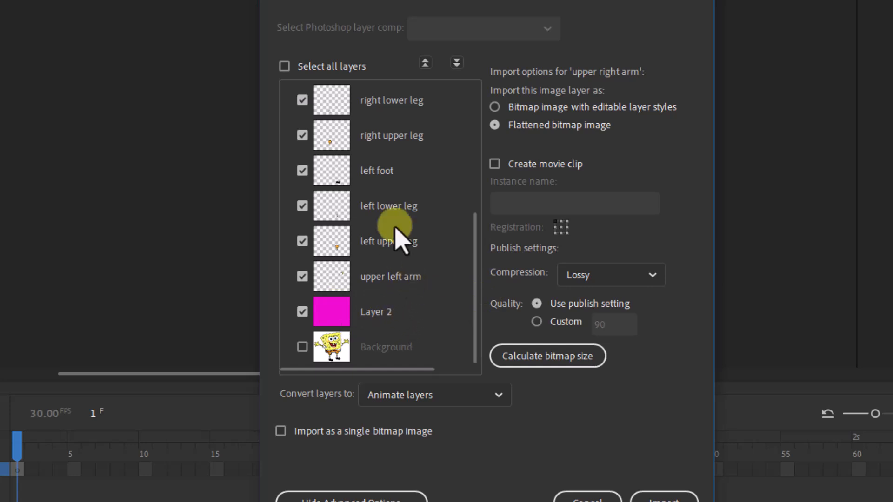
mouse_move(472, 302)
left_mouse_down()
mouse_move(472, 176)
mouse_move(472, 299)
left_mouse_up()
left_click(303, 332)
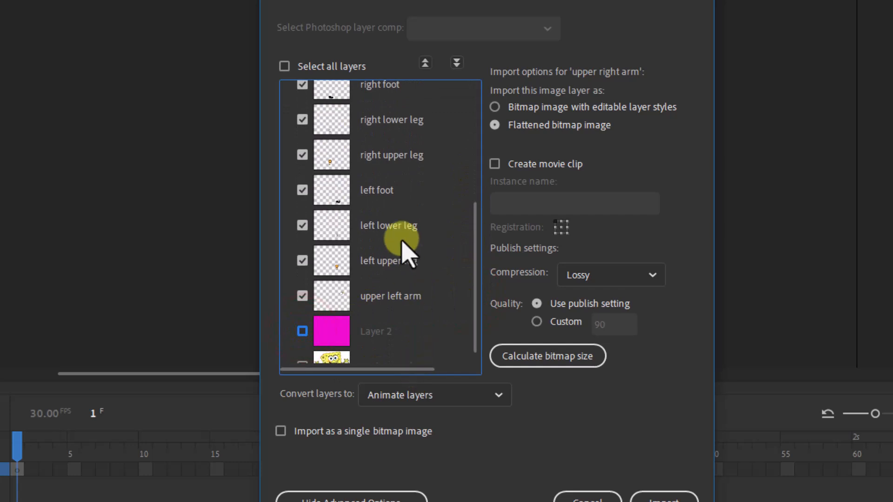
left_click(660, 496)
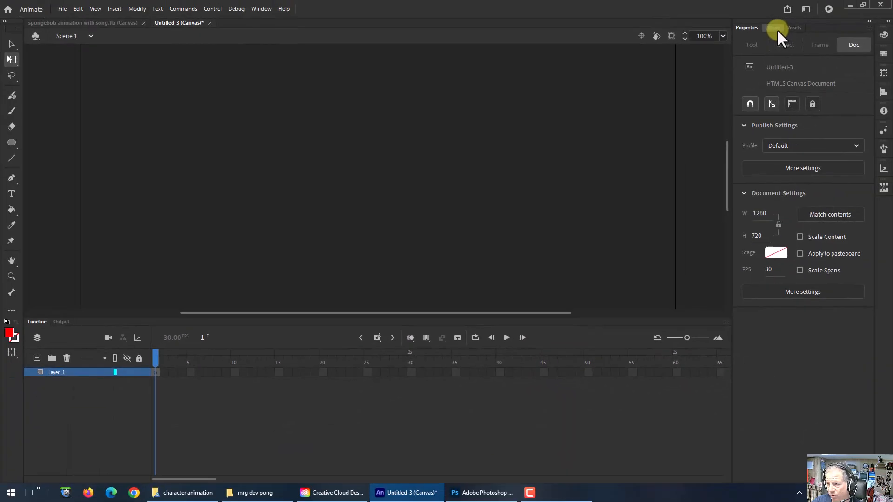
Check the imported body-part bitmaps in the library and place the Spongebob for animation graphic symbol on the stage
left_click(776, 26)
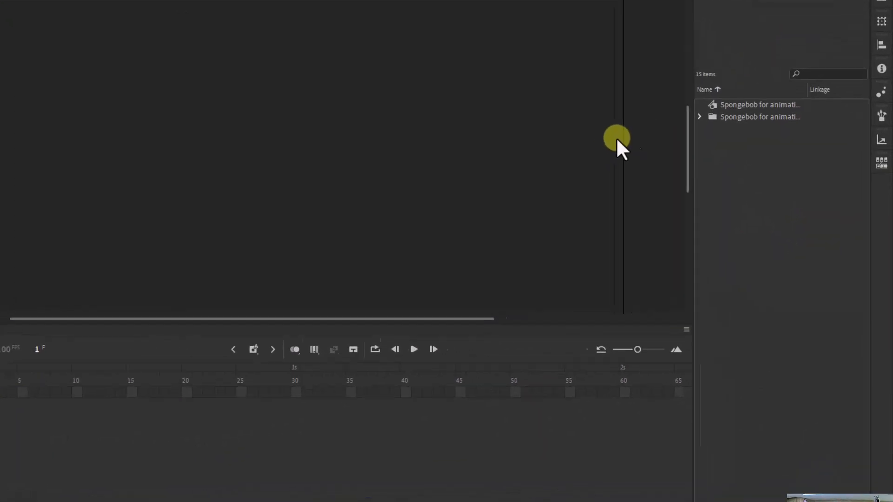
left_click(715, 106)
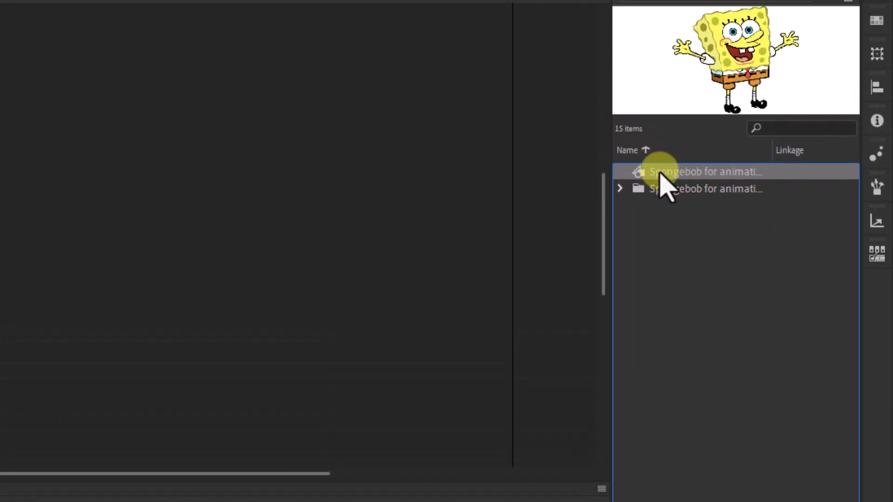
left_click(621, 189)
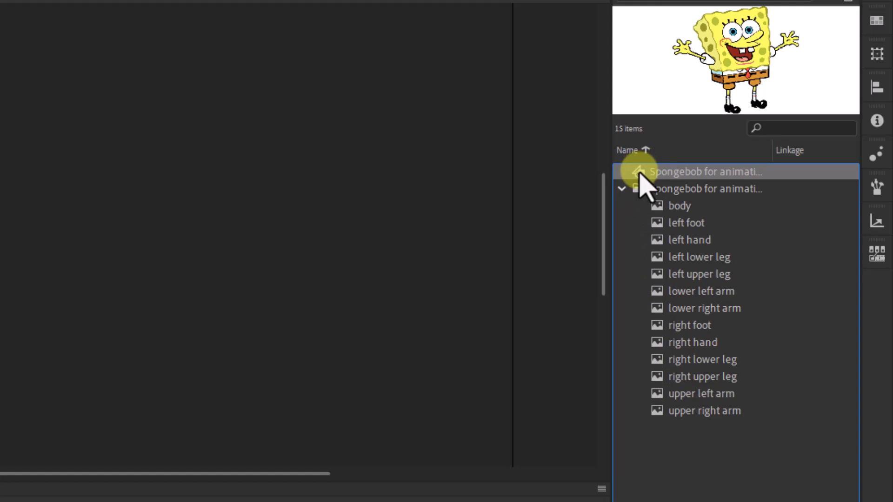
left_click_drag(640, 177, 372, 241)
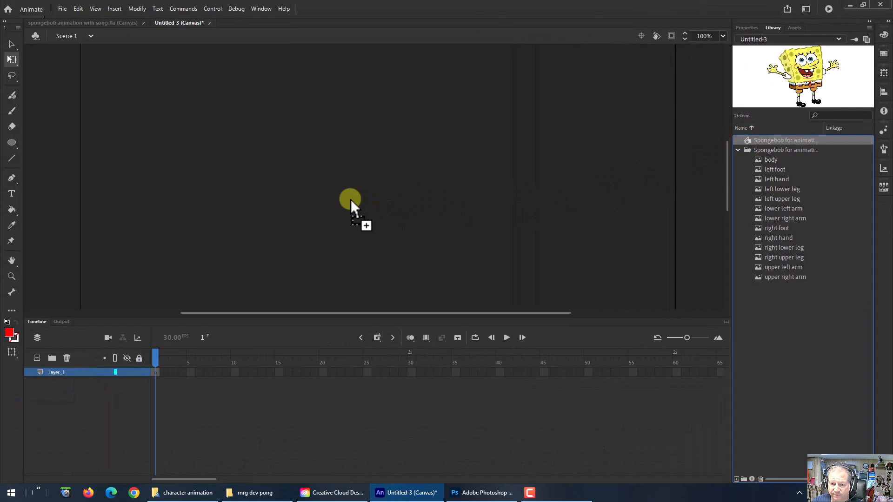
left_click_drag(351, 199, 350, 199)
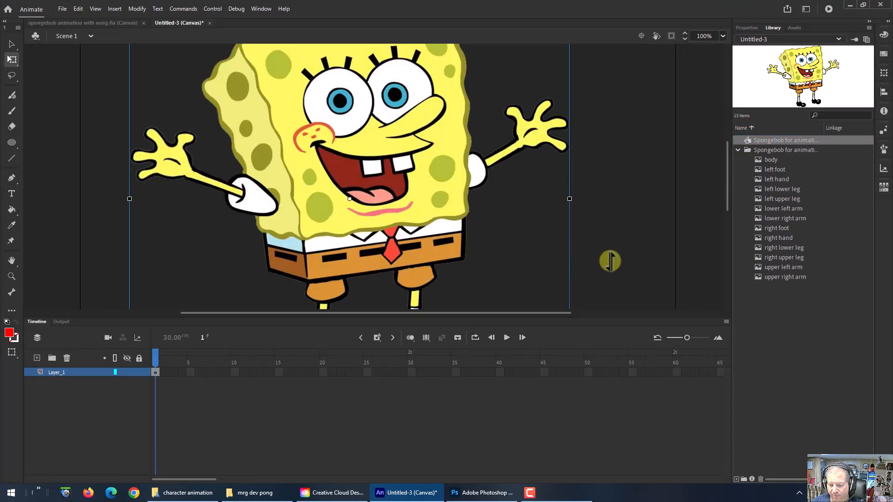
key("ctrl+minus")
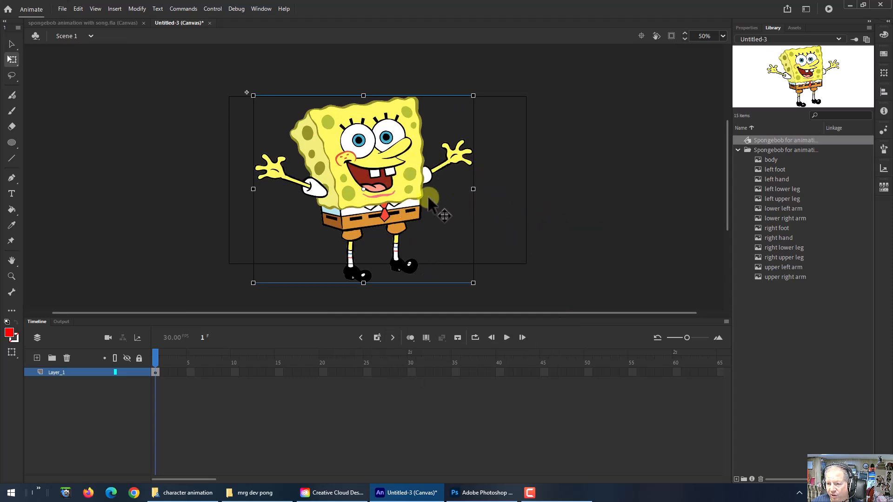
Open the SpongeBob symbol on the stage for editing and enlarge the timeline to show all its layers
double_click(381, 177)
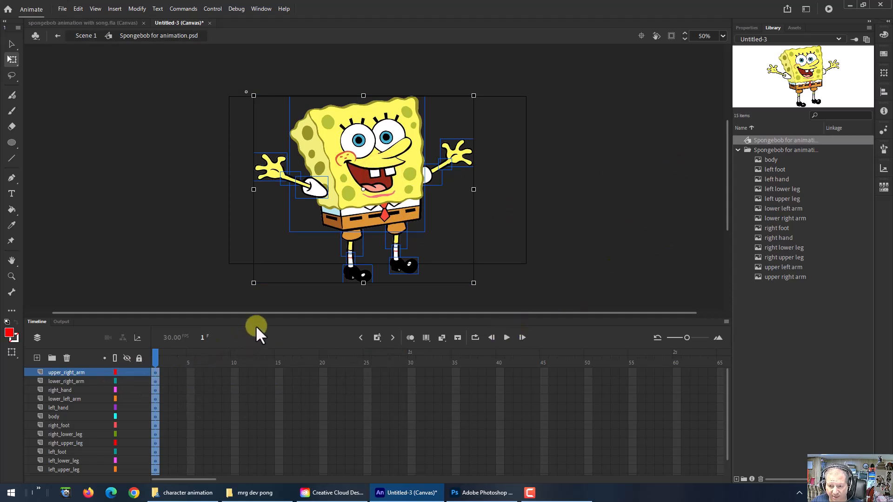
left_click_drag(258, 320, 259, 296)
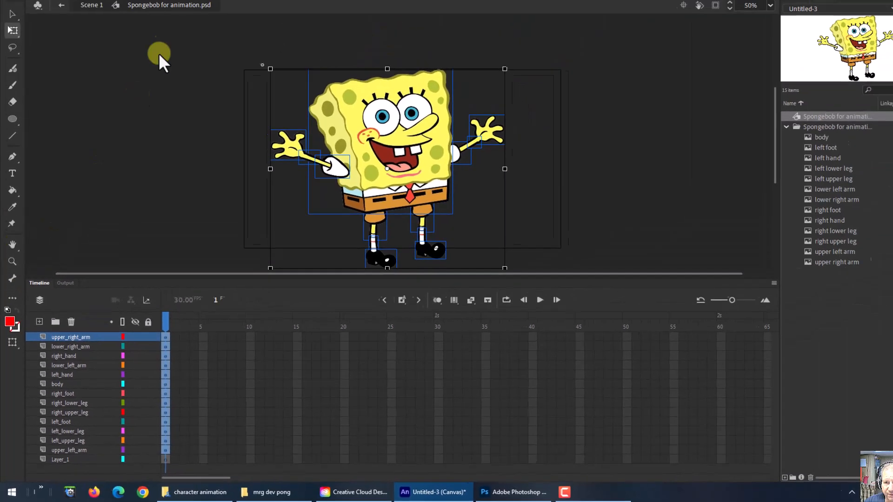
Reset the Essentials workspace to its original layout and enlarge the timeline to show all body-part layers
left_click(259, 9)
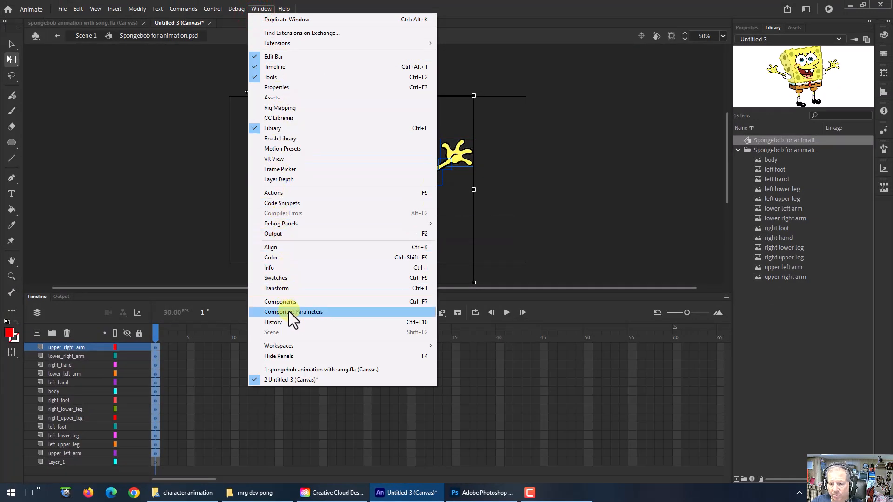
mouse_move(288, 346)
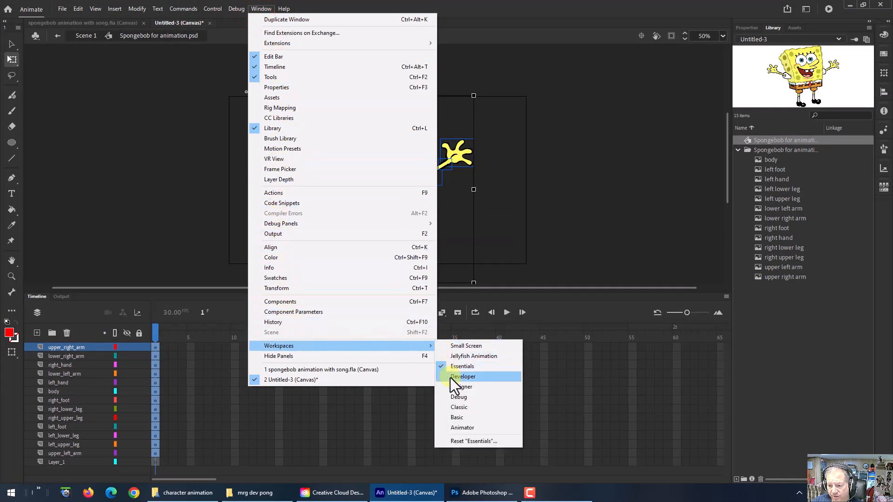
left_click(460, 440)
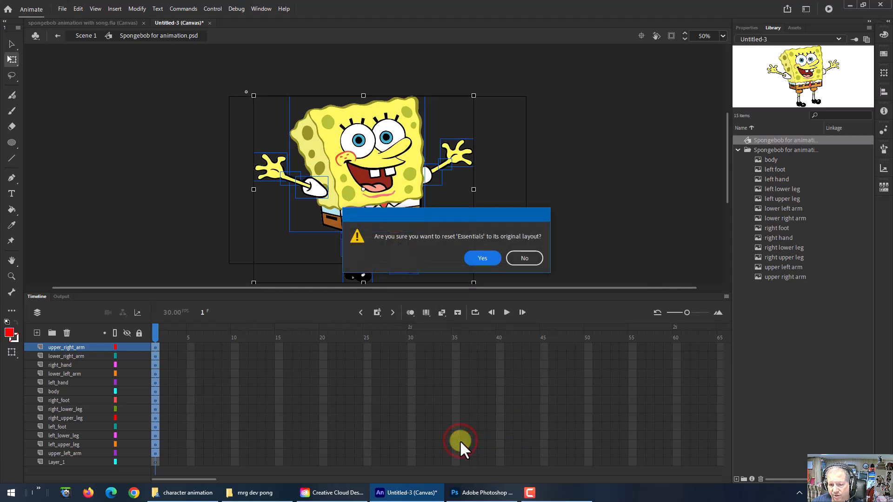
left_click(488, 259)
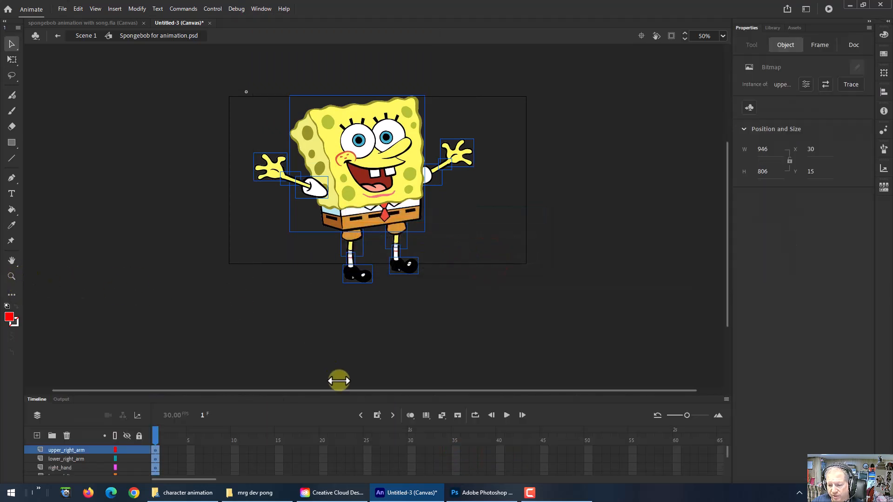
left_click_drag(341, 395, 336, 295)
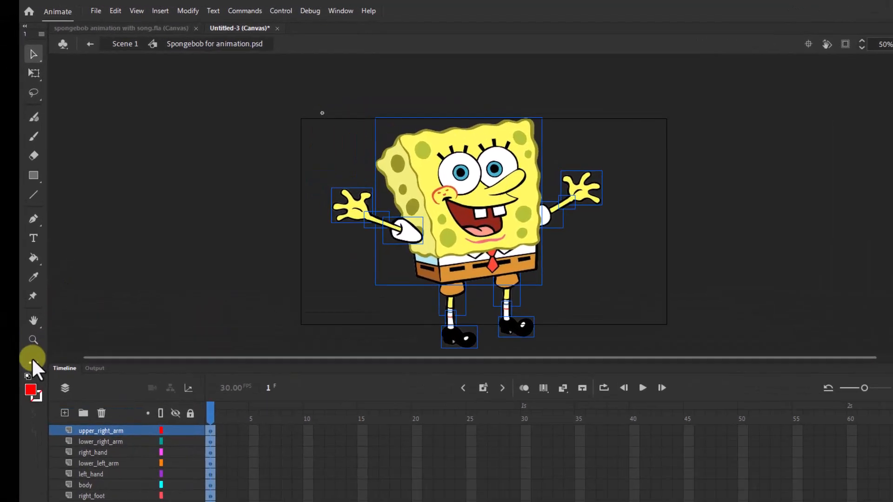
Add the Bone tool to the toolbar from the extra tools and activate it
left_click(45, 403)
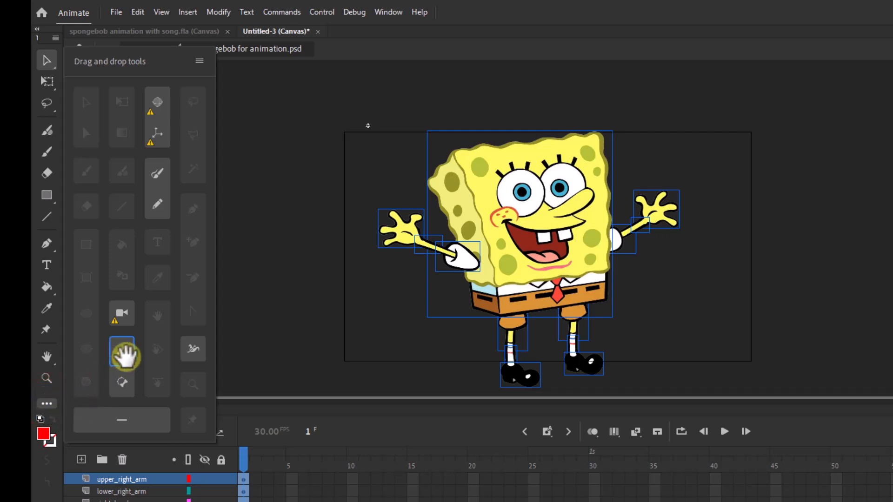
left_click_drag(125, 354, 50, 396)
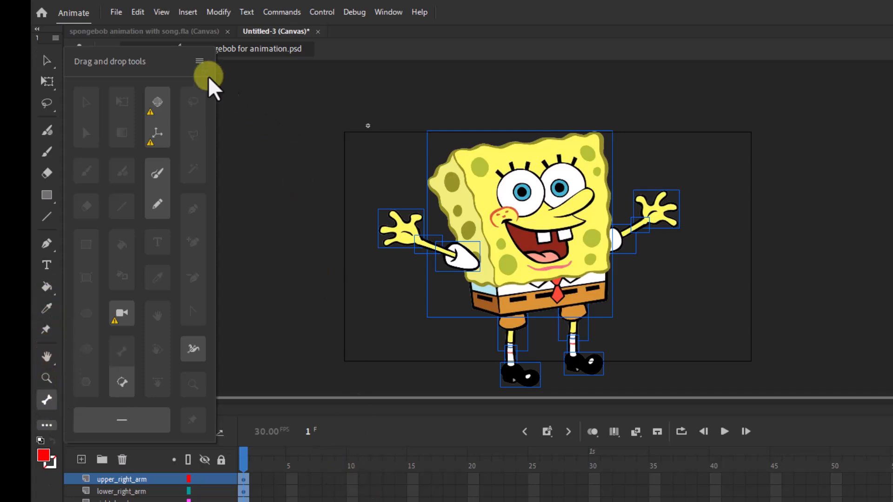
left_click(200, 61)
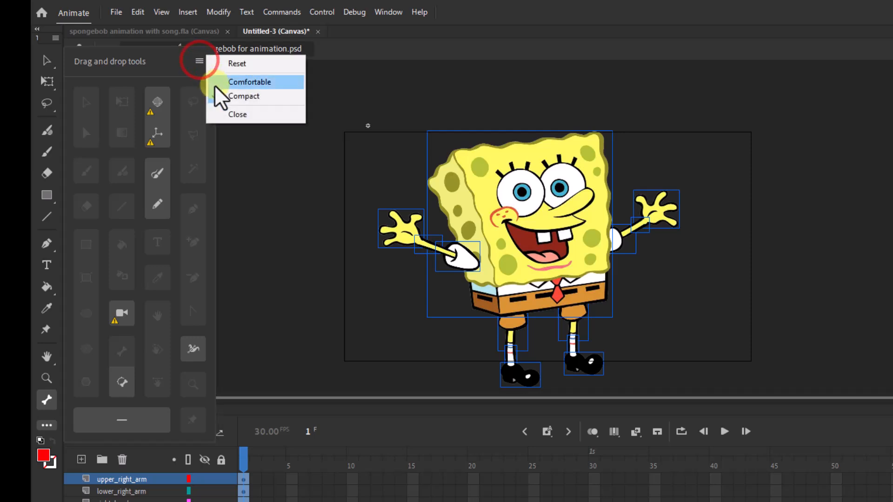
left_click(228, 114)
left_click(47, 400)
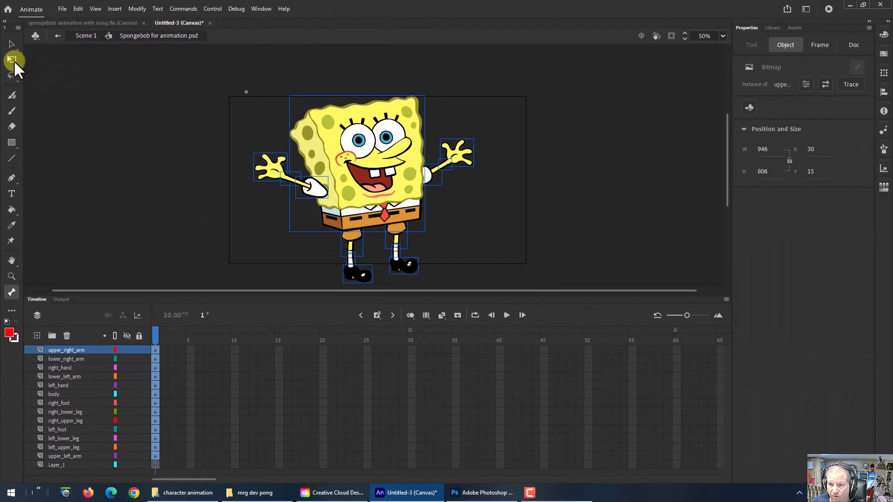
Deselect the artwork and spread the left hand, lower left arm and upper left arm outward from the body
left_click(11, 44)
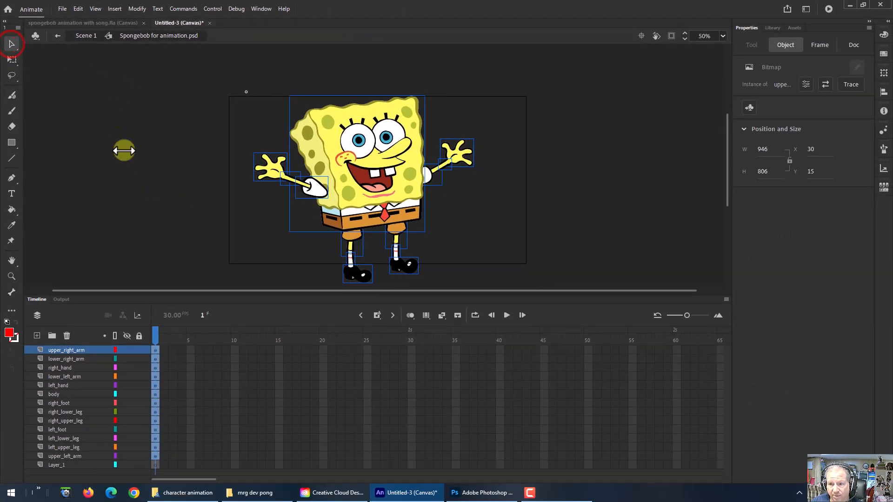
left_click(574, 161)
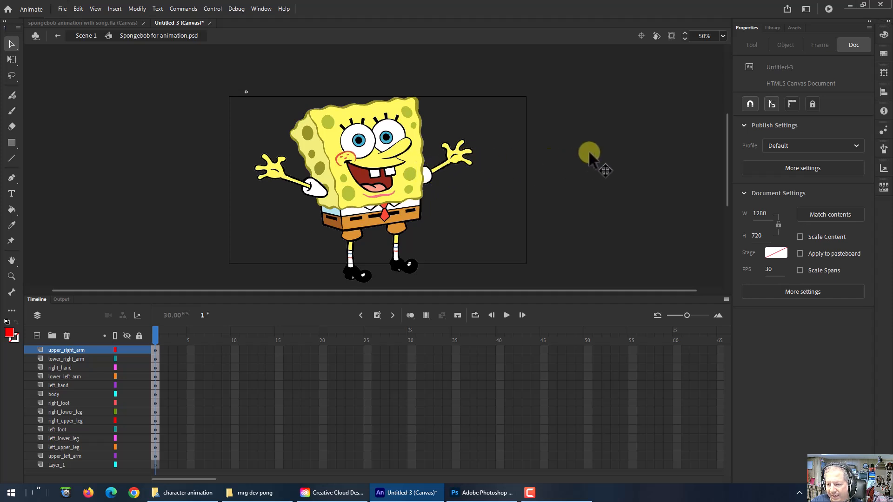
left_click_drag(460, 154, 509, 121)
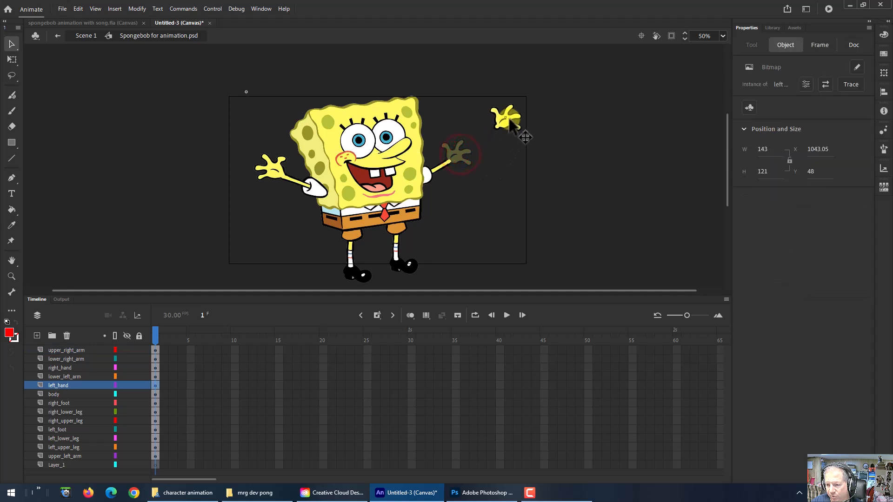
left_click_drag(449, 164, 472, 143)
left_click_drag(438, 170, 453, 153)
Spread the right hand, lower right arm and upper right arm outward so that gaps separate the pieces
left_click_drag(279, 181, 240, 160)
left_click_drag(288, 181, 256, 161)
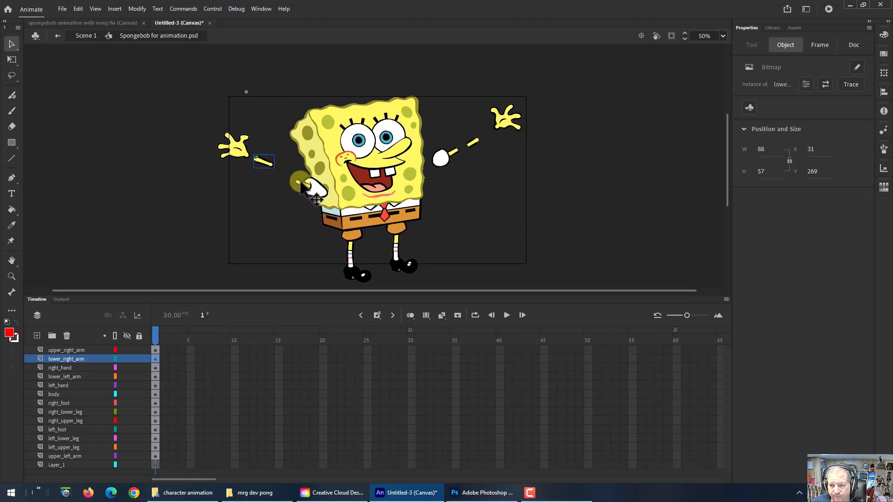
left_click_drag(315, 192, 293, 176)
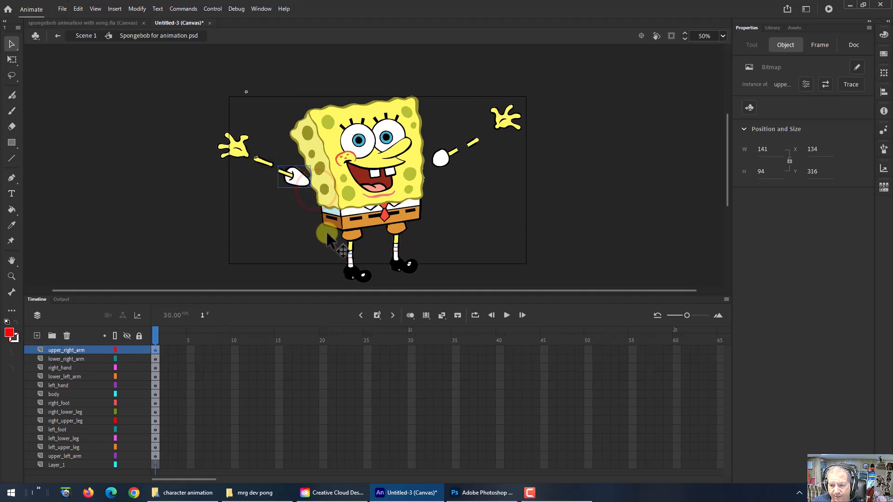
Enlarge the stage view and move the left foot outward and the left lower leg down, leaving gaps between the leg pieces
left_click(353, 273)
scroll(417, 243, "down", 3)
scroll(418, 243, "up", 3)
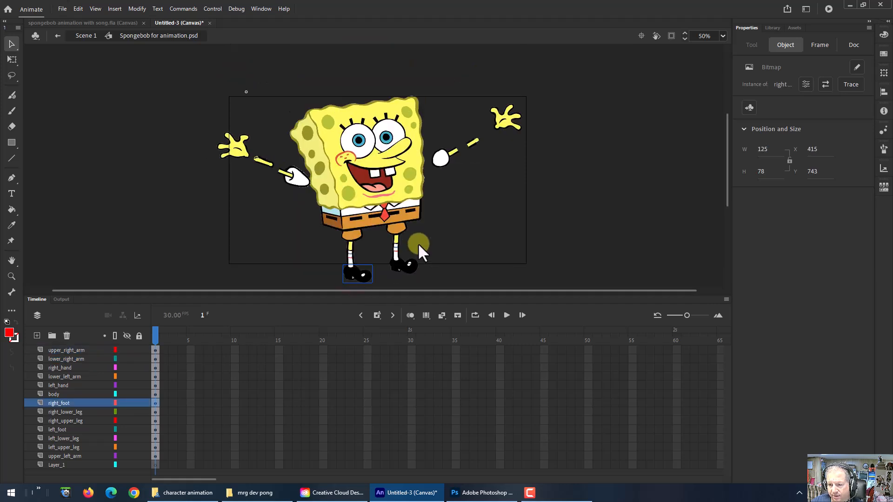
left_click_drag(568, 296, 568, 317)
left_click_drag(409, 265, 462, 279)
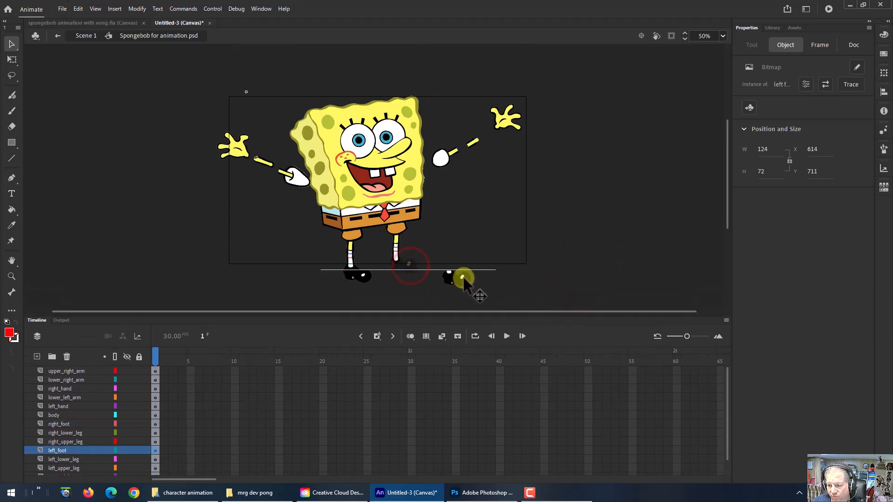
left_click(394, 252)
left_click_drag(394, 253, 406, 265)
Spread the right foot, right lower leg and right upper leg apart below the body so that gaps separate them
mouse_move(395, 230)
left_mouse_down()
mouse_move(396, 255)
mouse_move(362, 286)
mouse_move(386, 293)
left_mouse_up()
key("ctrl+z")
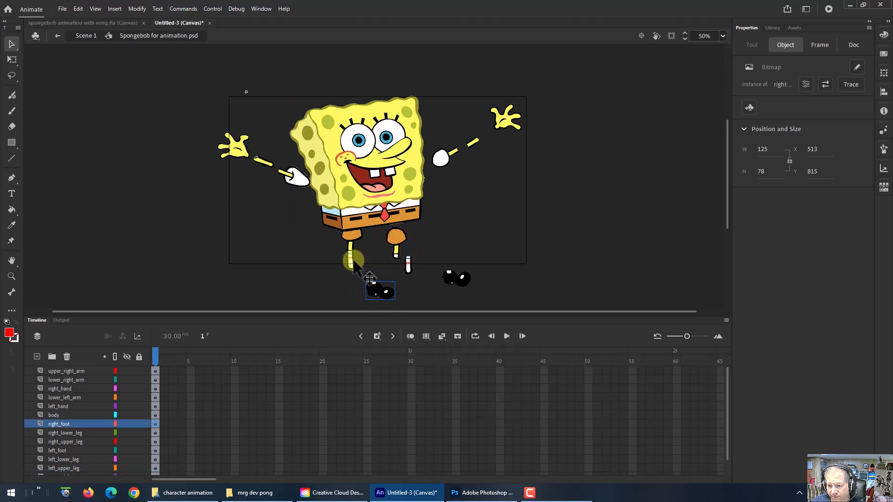
mouse_move(350, 258)
left_mouse_down()
mouse_move(350, 277)
mouse_move(344, 248)
left_mouse_up()
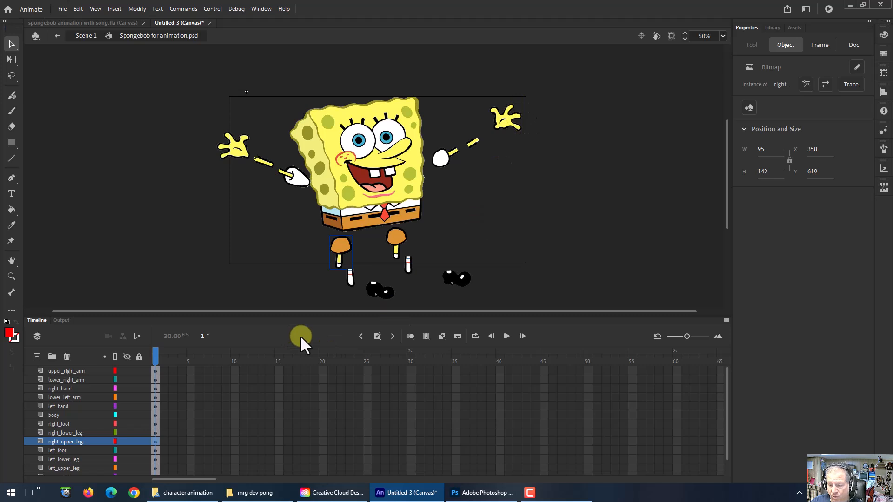
Move the empty Layer_1 to the top of the layer stack and rename it controller
scroll(138, 410, "down", 2)
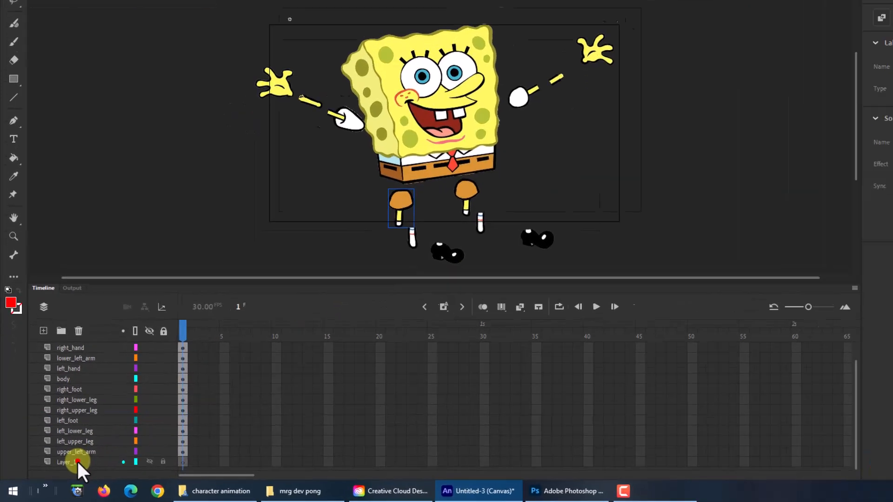
left_click(66, 467)
left_click_drag(114, 439, 130, 237)
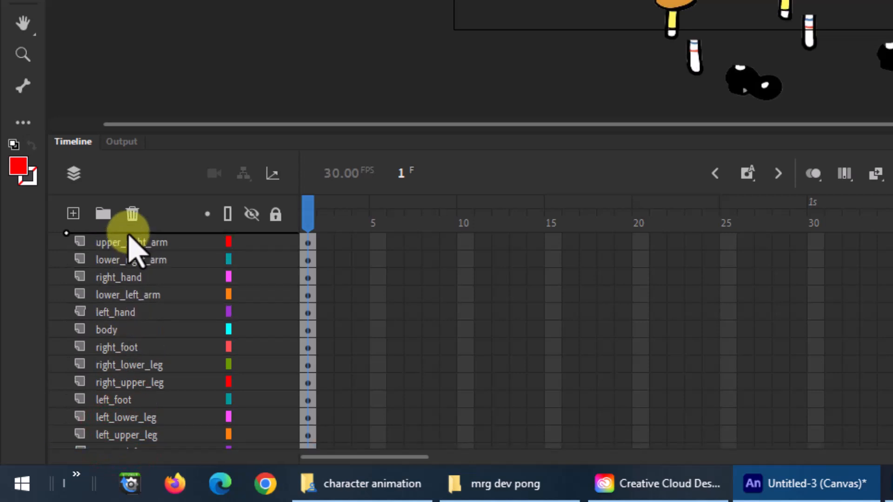
double_click(115, 242)
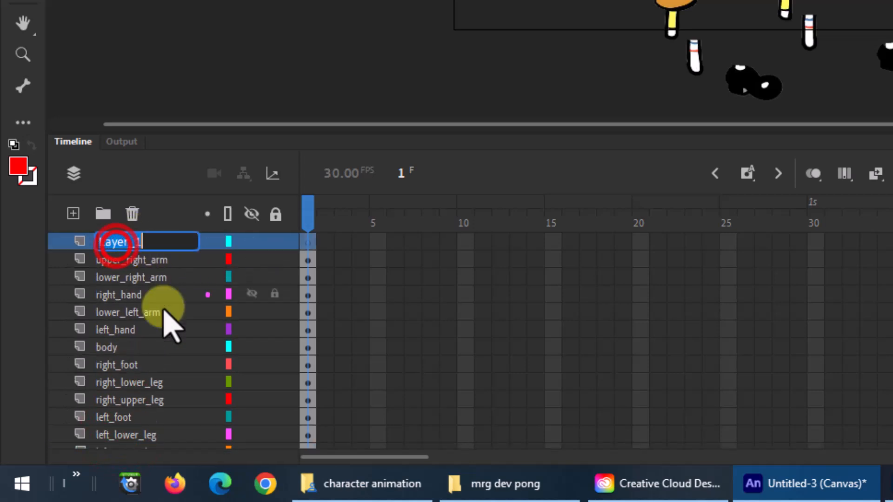
type("controller")
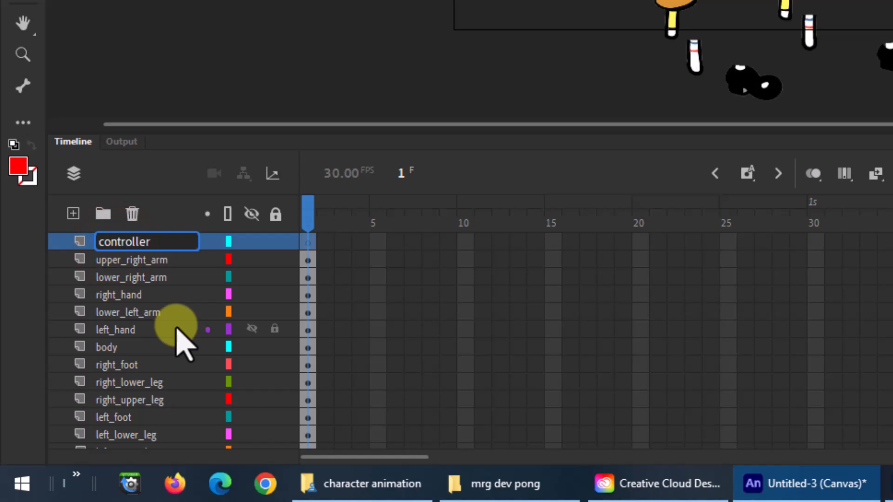
key("Return")
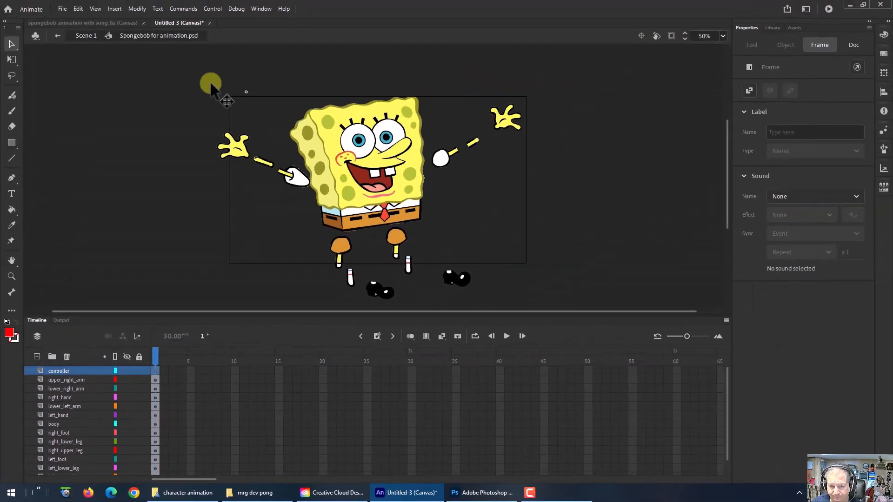
Set up the Oval tool with a red fill and no stroke
left_click(13, 144)
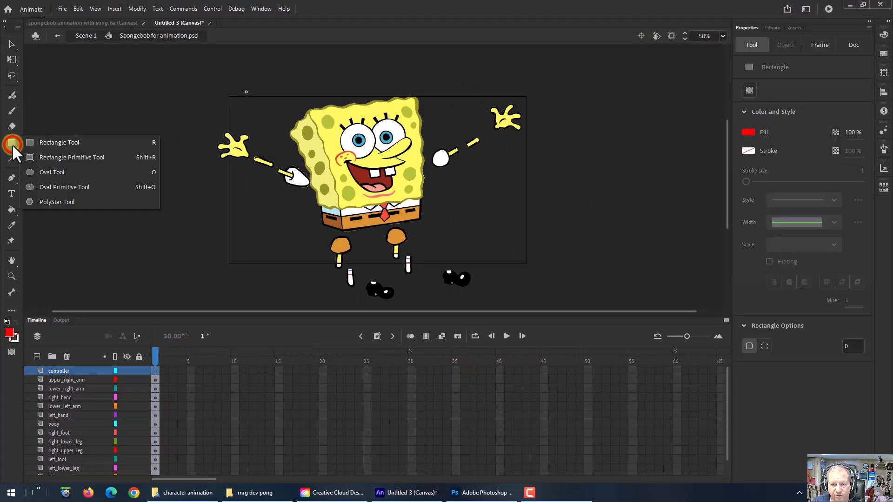
left_click(49, 170)
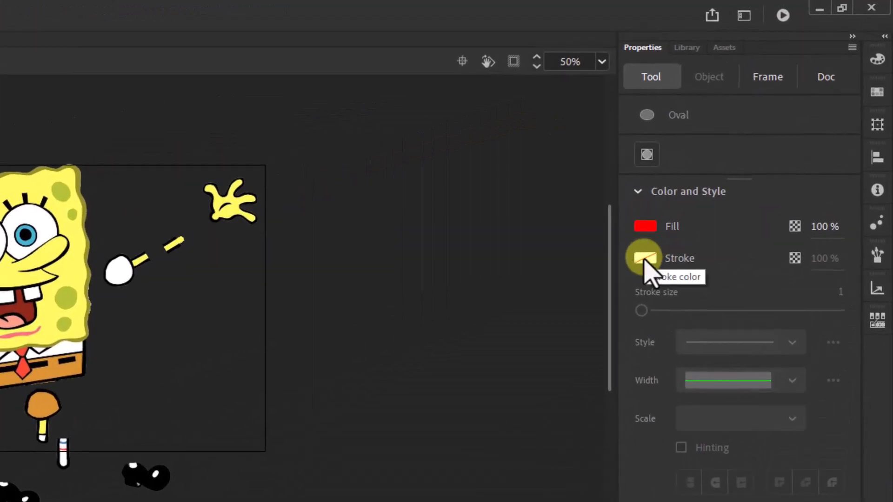
left_click(645, 258)
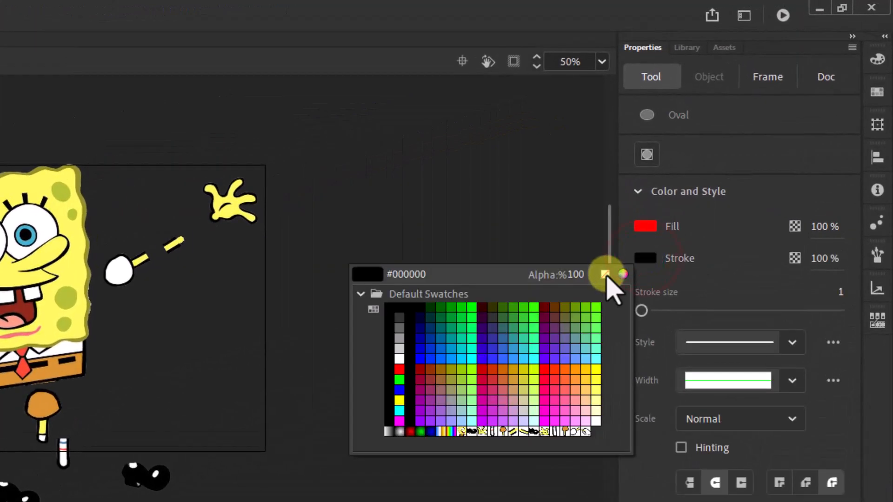
left_click(605, 275)
left_click(646, 226)
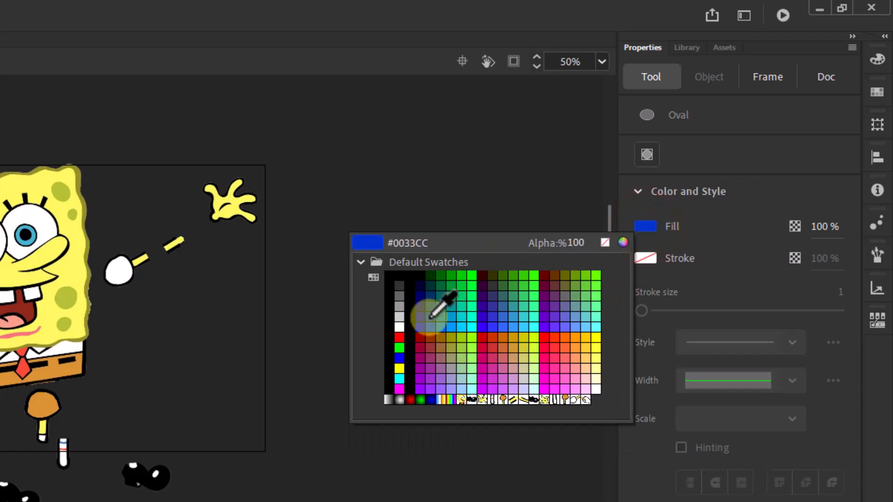
left_click(399, 335)
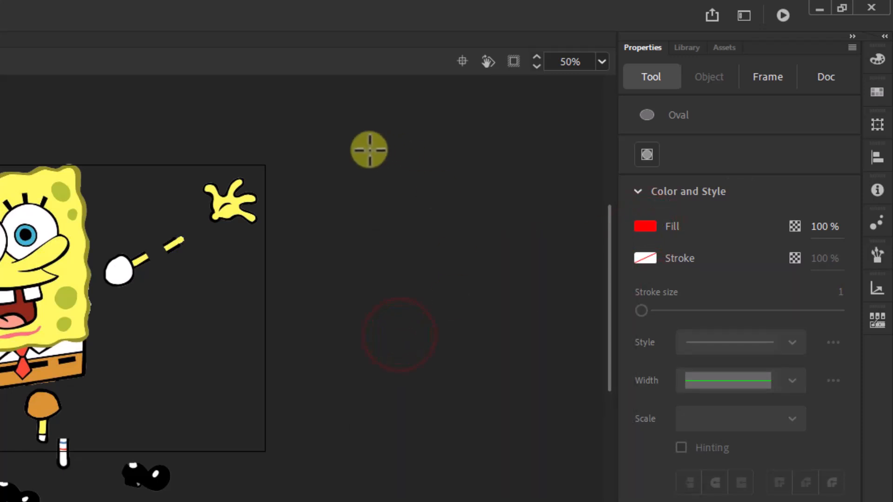
Draw a red circle about 48 px wide beside the left hand and place a copy of it beside the left foot
left_click_drag(277, 169, 273, 189)
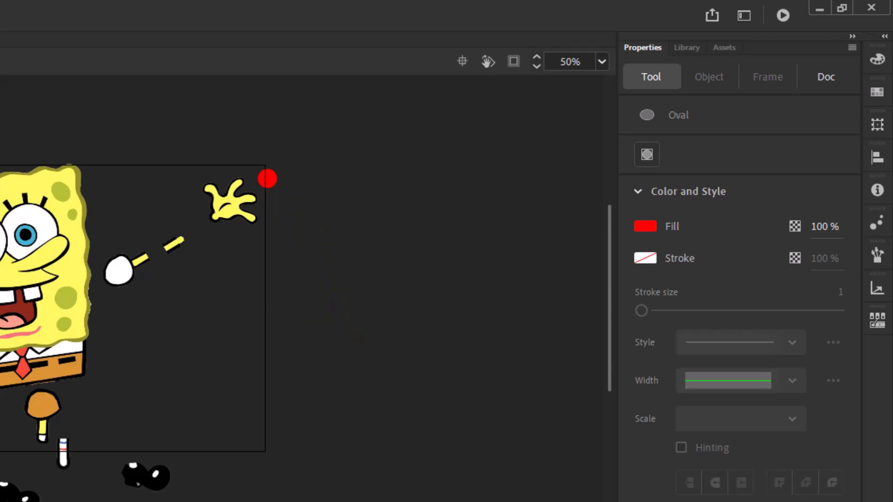
key("v")
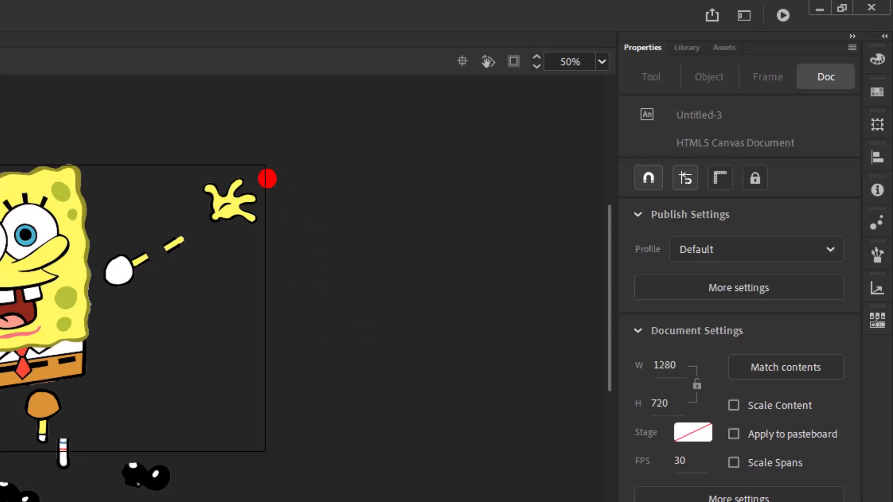
left_click(269, 179)
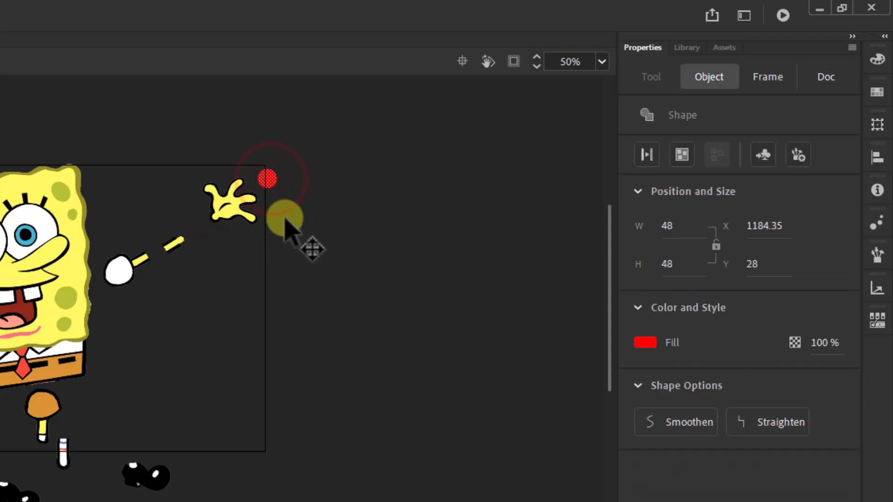
key("ctrl+c")
key("ctrl+v")
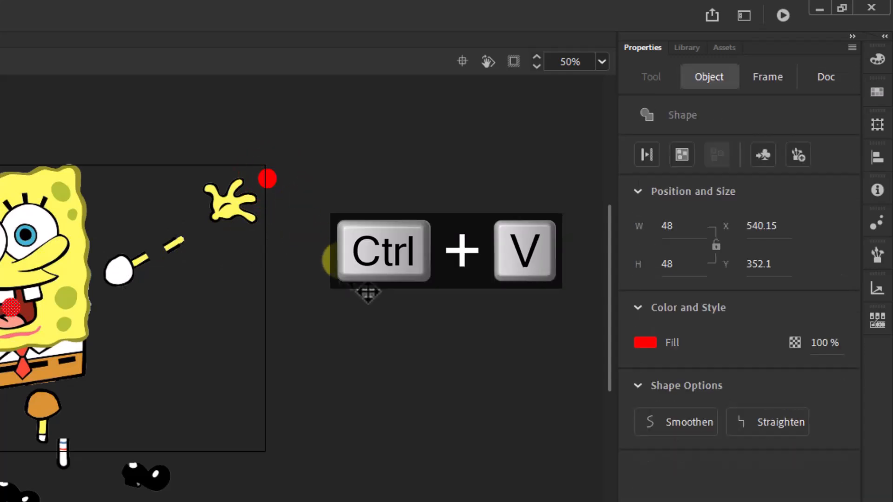
left_click_drag(11, 309, 194, 479)
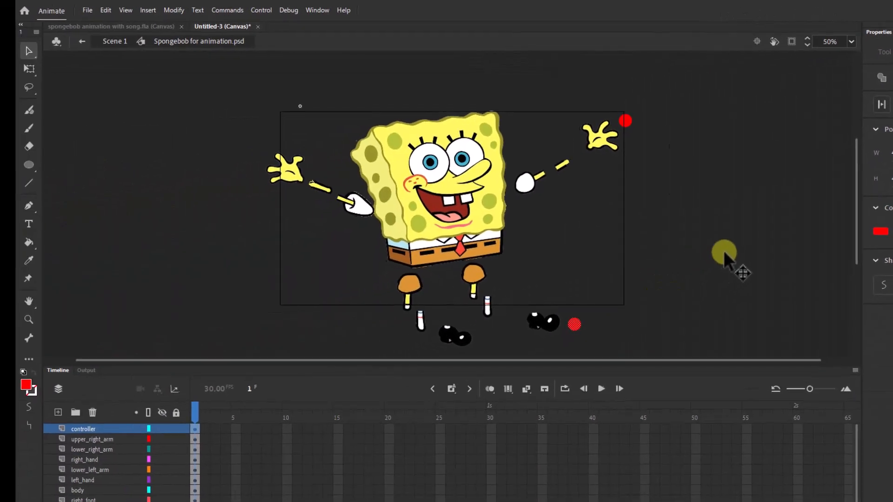
Paste three more red circles and place them beside the right foot, beside the right hand and below the body between the legs
key("ctrl+v")
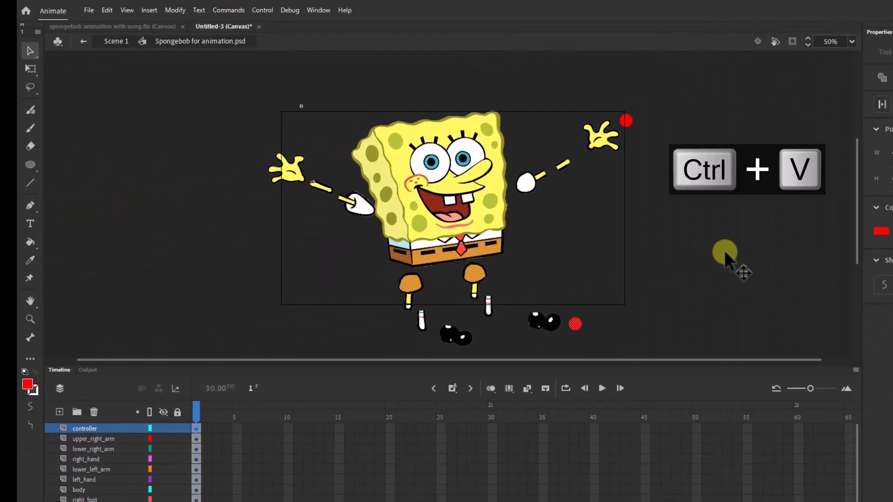
left_click_drag(453, 208, 486, 343)
left_click(653, 199)
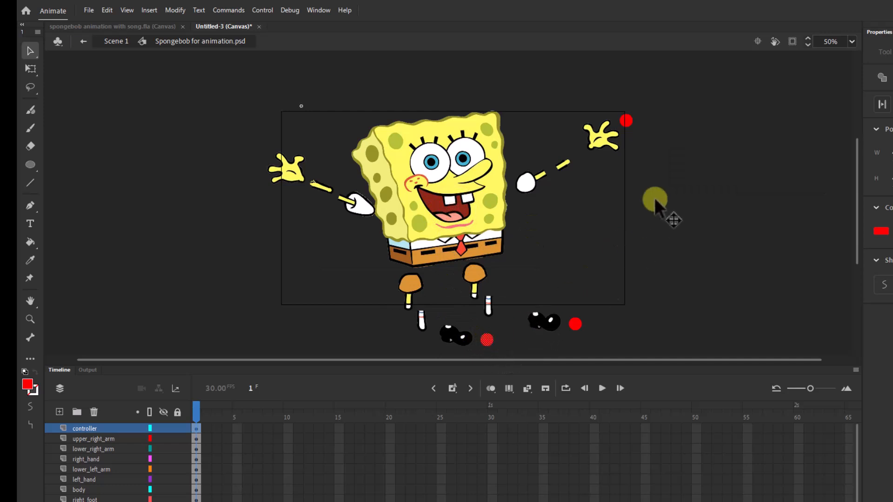
key("ctrl+v")
left_click_drag(454, 208, 253, 159)
left_click_drag(453, 208, 445, 280)
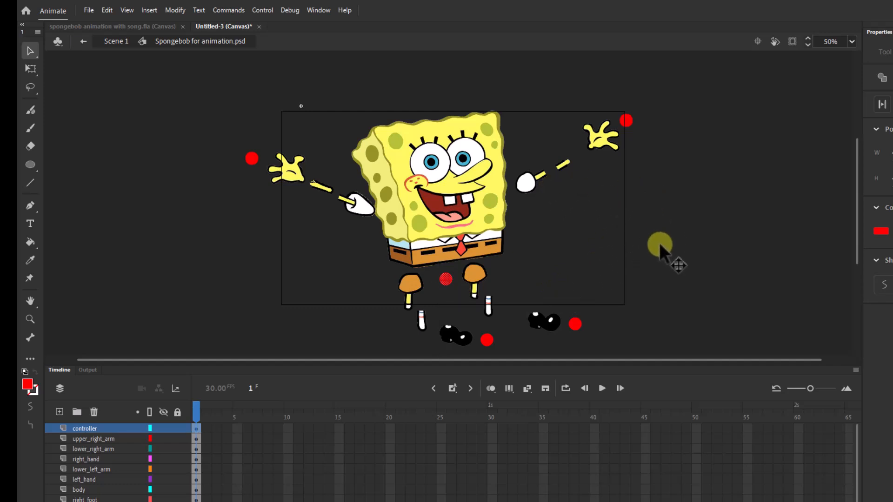
Create a root bone from the red circle between the legs up to the body's centre, and enlarge the timeline
left_click(29, 337)
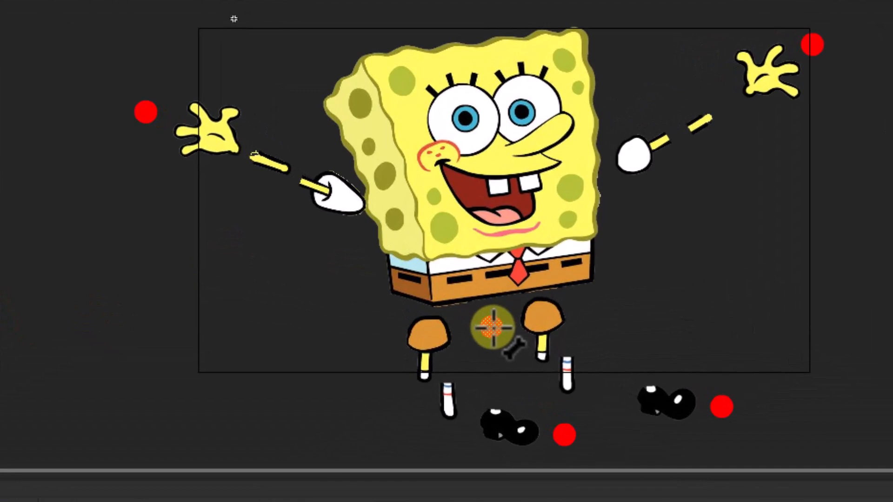
left_click_drag(493, 328, 497, 205)
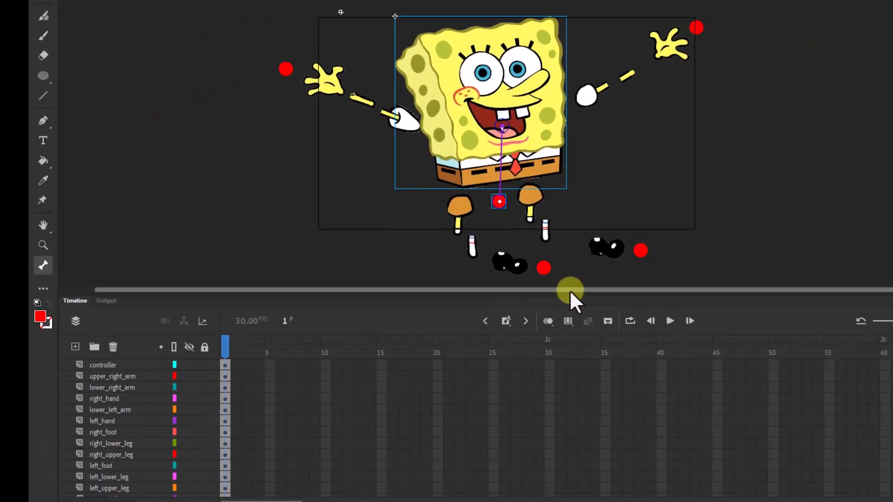
left_click_drag(570, 297, 568, 276)
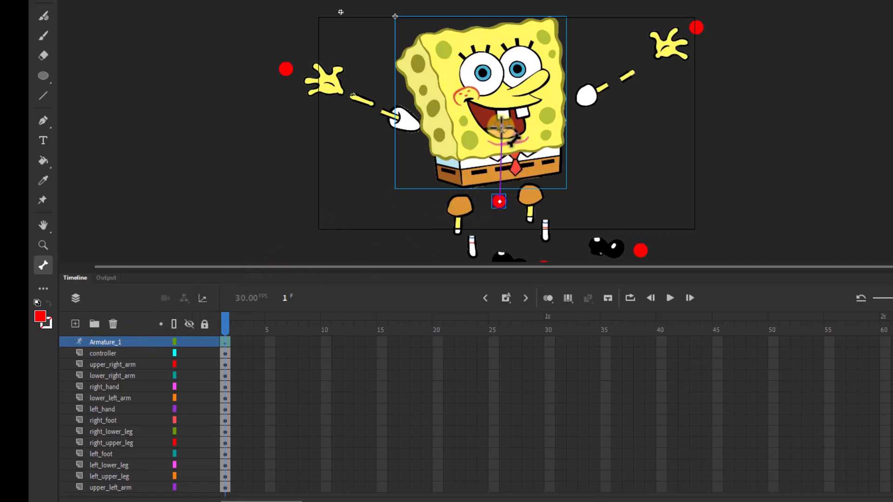
Chain bones from the body's centre through the upper arm, lower arm and hand to the red circle on both the left and right sides
left_click_drag(501, 127, 585, 97)
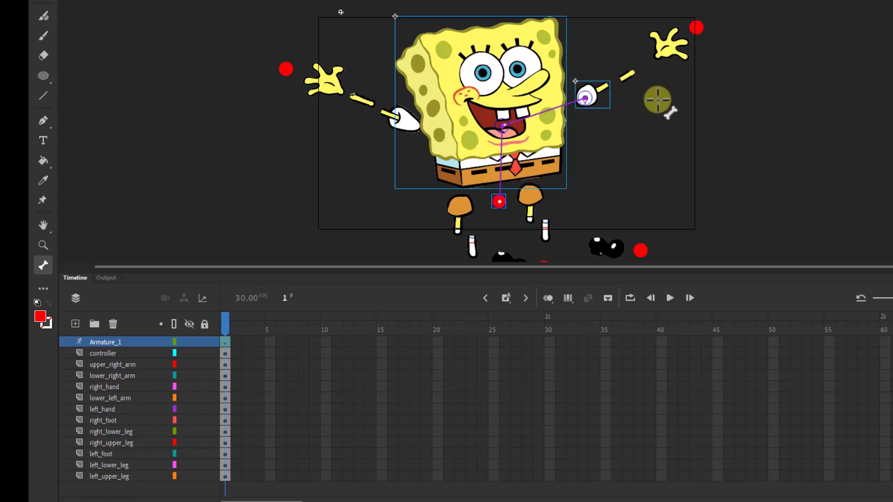
left_click_drag(586, 98, 622, 76)
left_click_drag(629, 75, 693, 27)
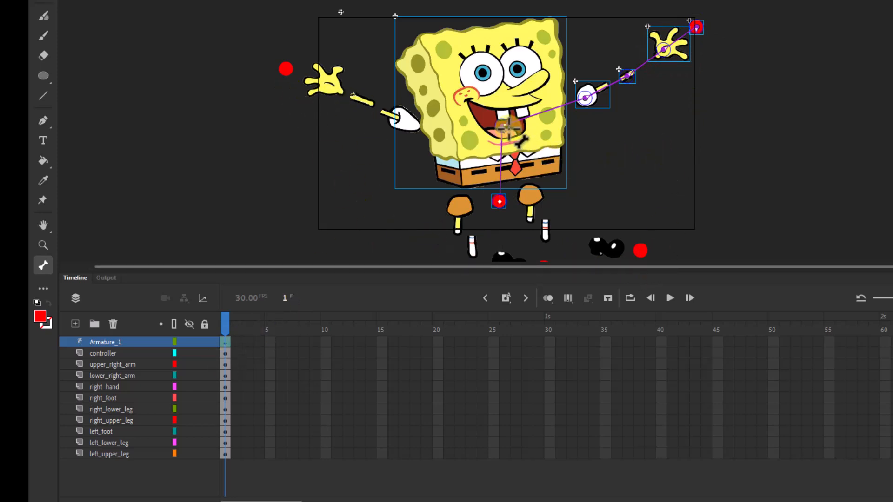
left_click_drag(501, 132, 408, 123)
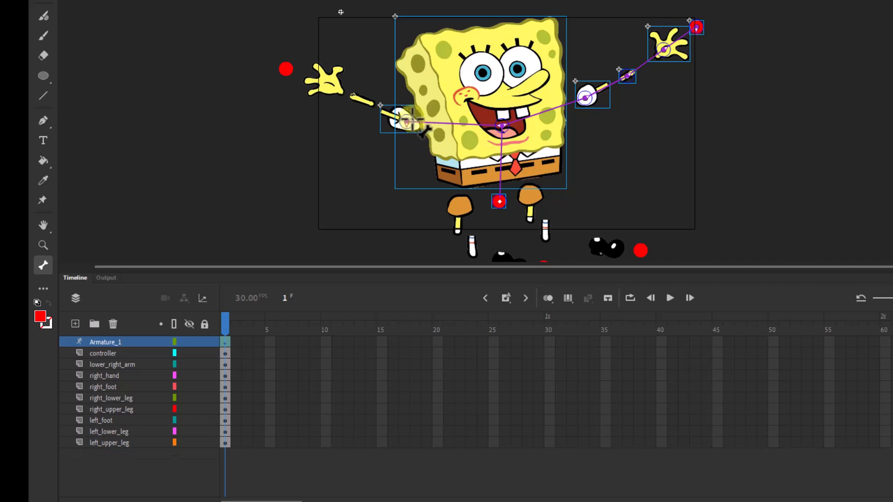
left_click_drag(364, 102, 281, 66)
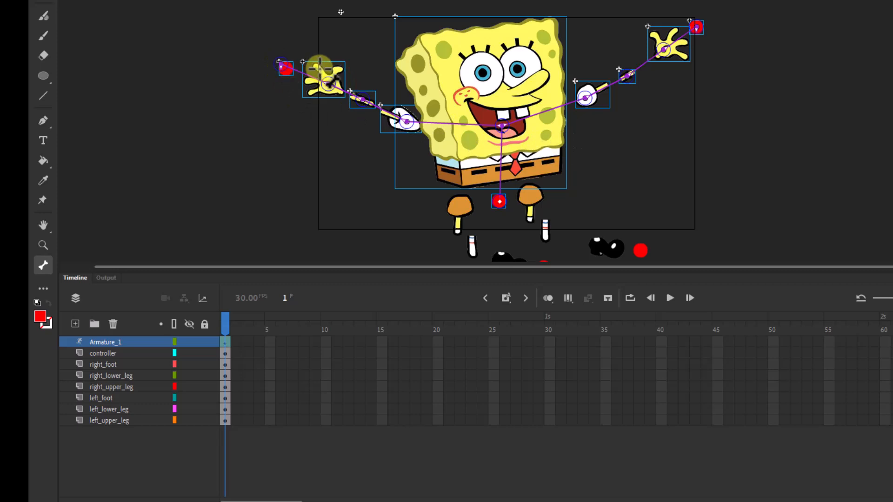
Chain bones from the body's centre through the upper leg, lower leg and foot to the red circle for the left and right legs
scroll(710, 90, "down", 3)
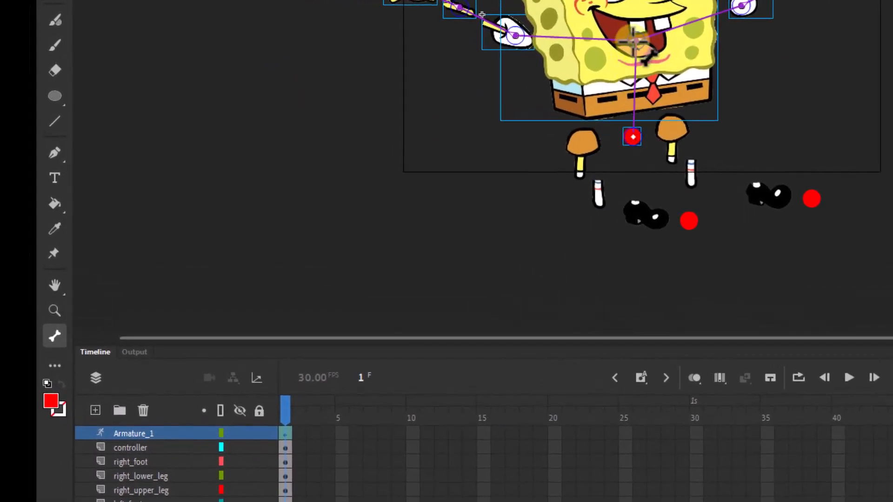
mouse_move(637, 41)
left_mouse_down()
mouse_move(677, 119)
mouse_move(673, 130)
left_mouse_up()
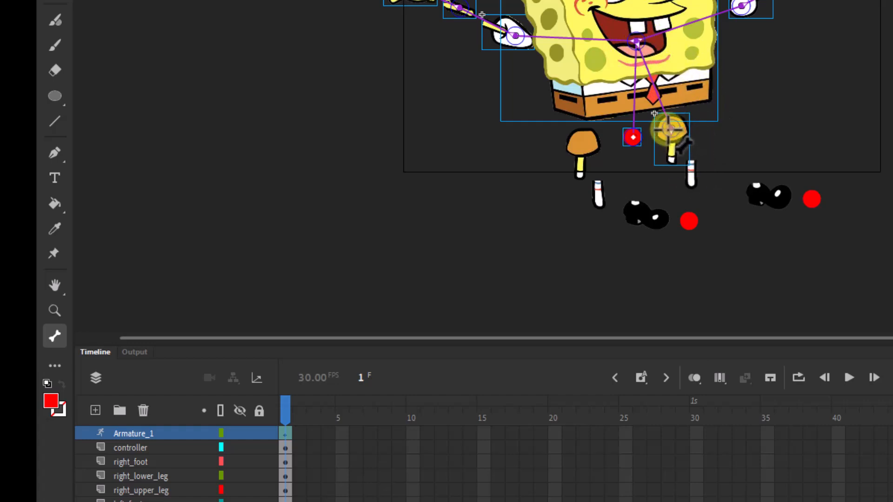
mouse_move(669, 130)
left_mouse_down()
mouse_move(691, 176)
mouse_move(779, 200)
mouse_move(821, 199)
mouse_move(814, 210)
left_mouse_up()
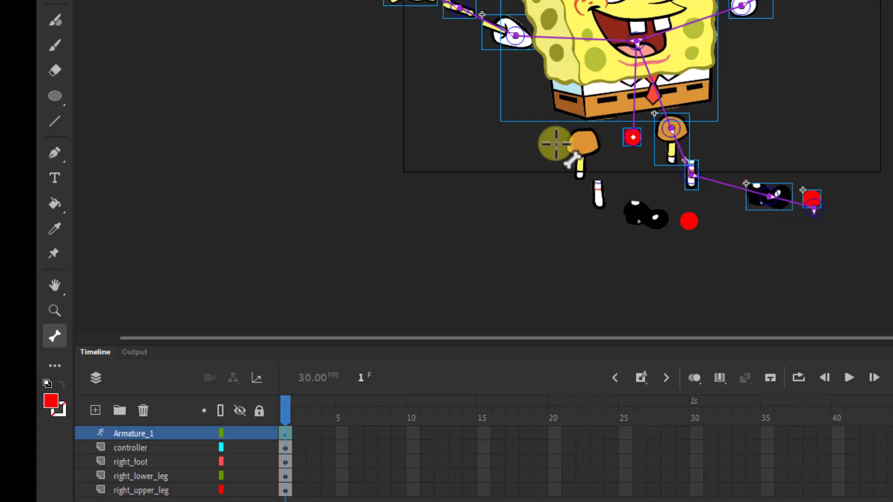
left_click_drag(636, 41, 682, 220)
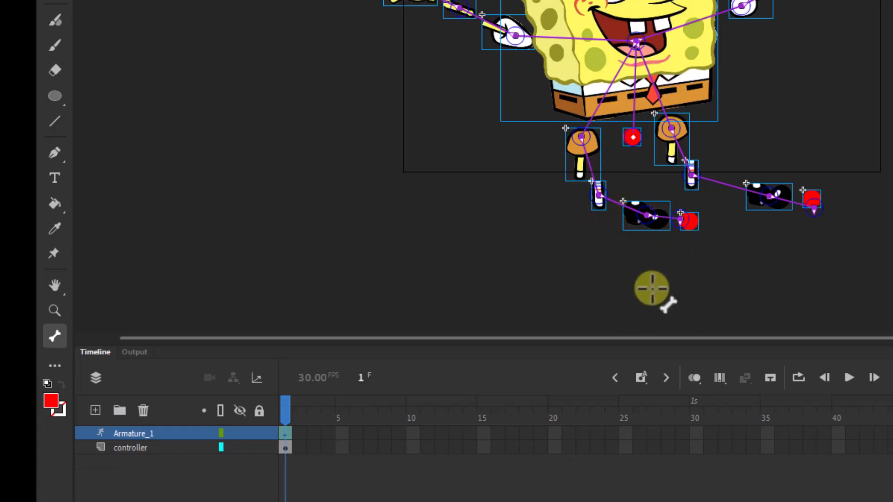
scroll(641, 293, "up", 3)
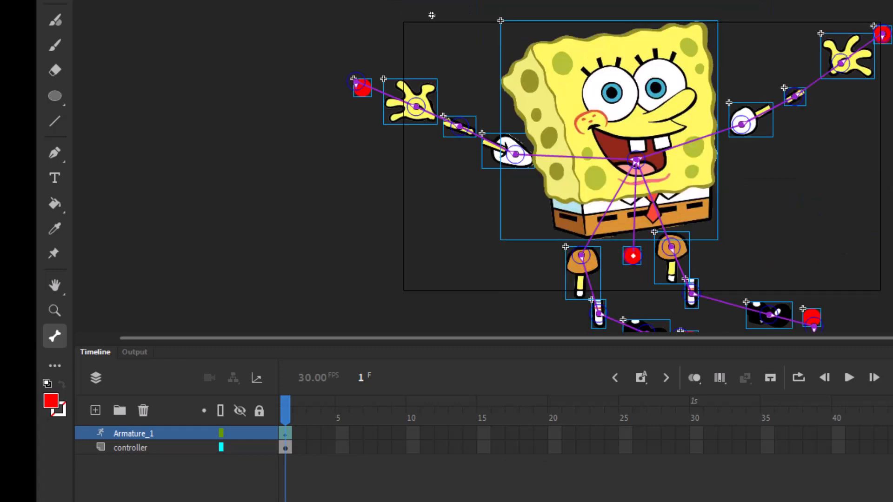
scroll(621, 167, "up", 1)
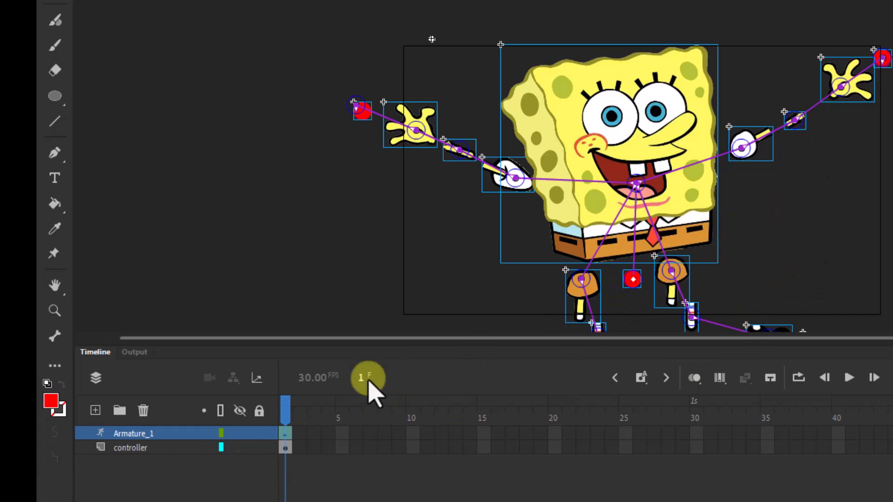
Delete the leftover red circle and the empty controller layer, keep the armature layer visible, and shrink the timeline to show the whole character
left_click(239, 434)
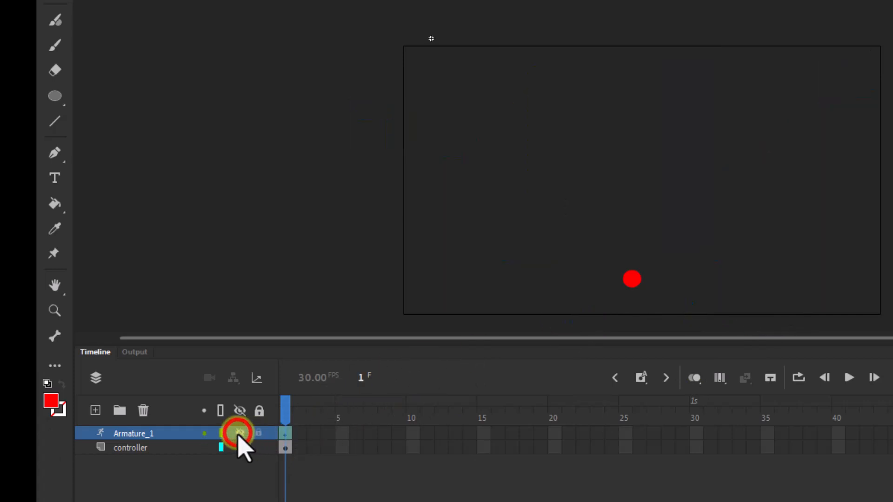
left_click(631, 280)
key("Delete")
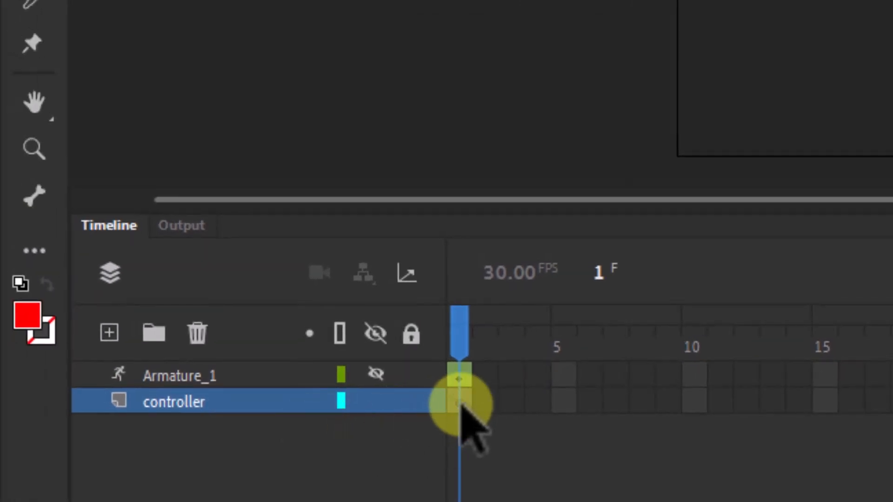
left_click(197, 333)
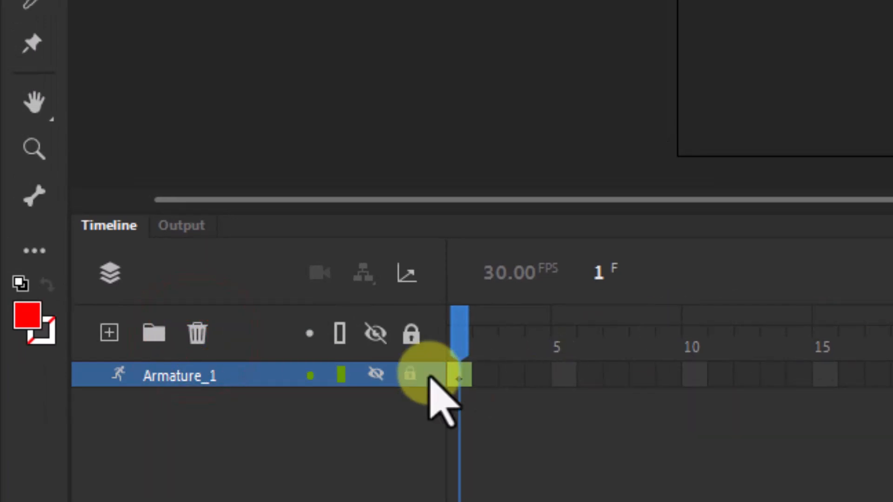
left_click(374, 373)
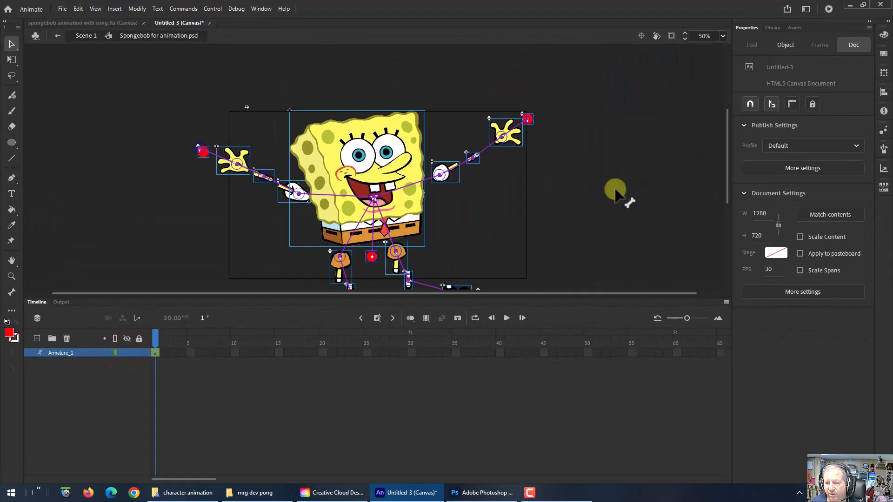
left_click_drag(546, 299, 519, 383)
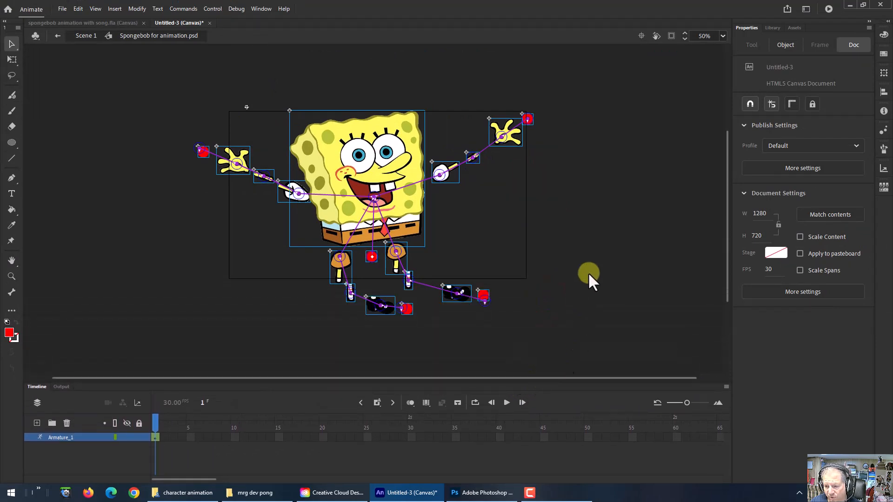
Use Free Transform to move the left upper arm inward against the edge of the body
left_click(13, 59)
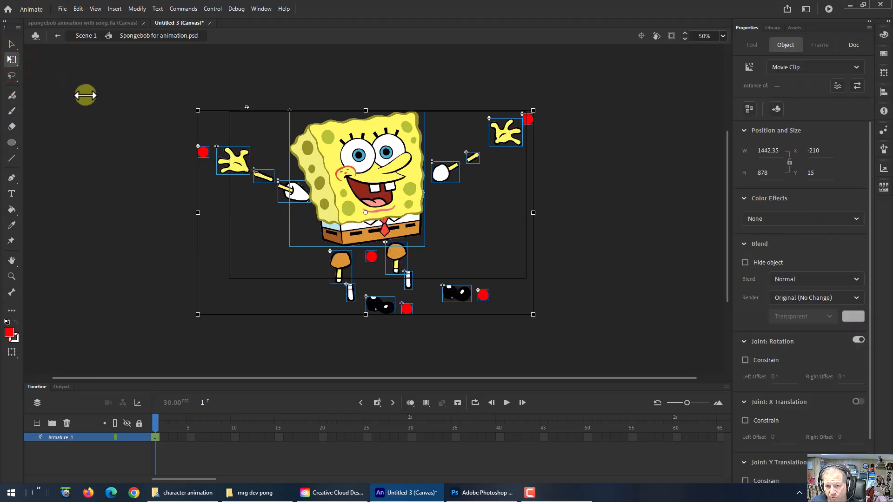
left_click(84, 107)
left_click(296, 192)
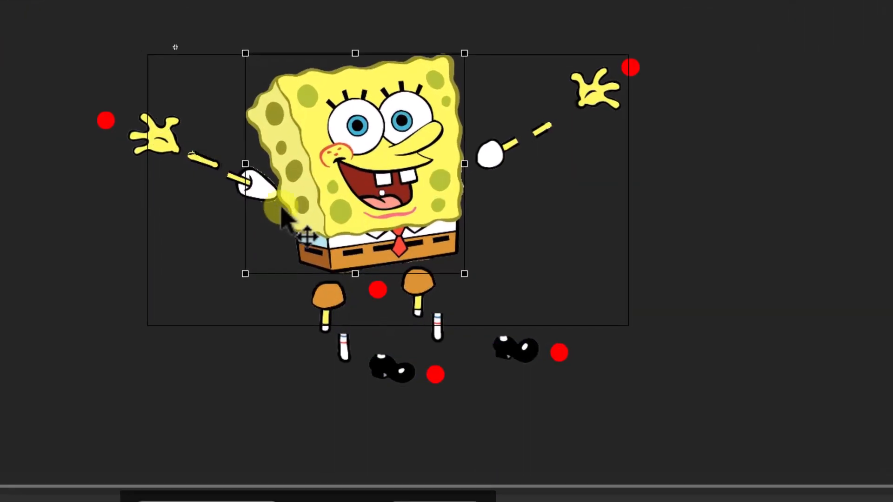
left_click(230, 180)
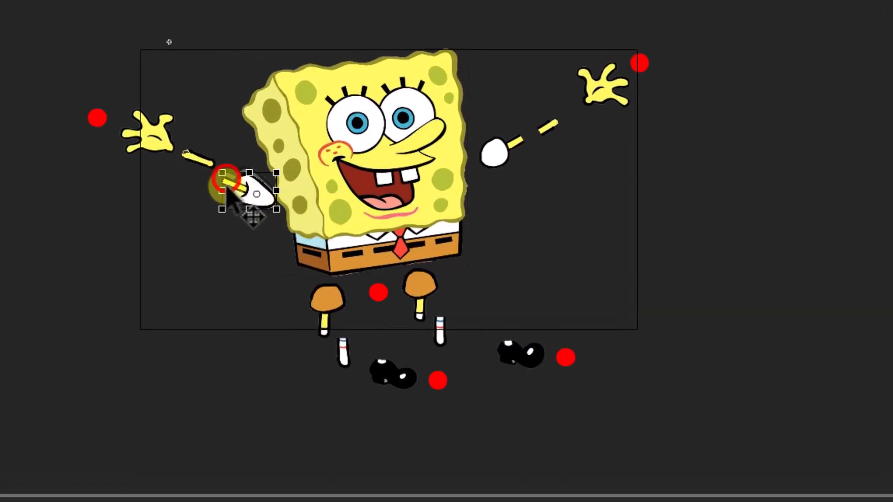
left_click_drag(228, 192, 248, 194)
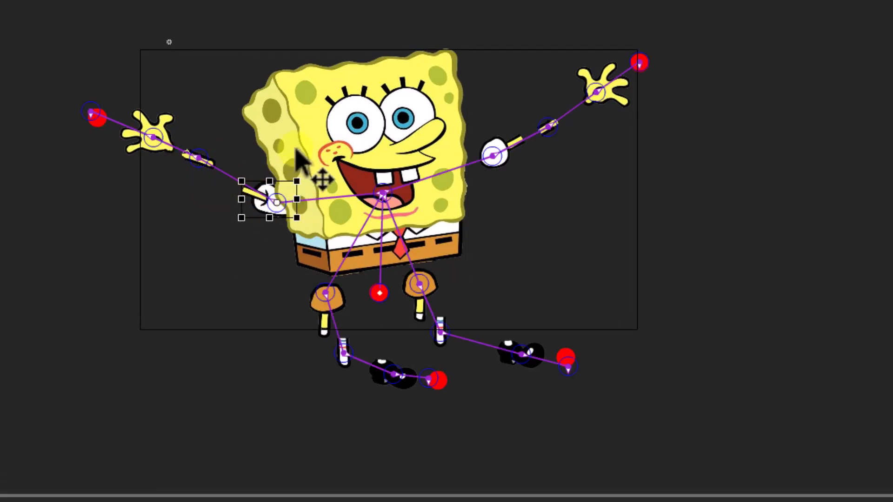
Send the body to the back of the stacking order, behind the left upper arm
left_click(323, 114)
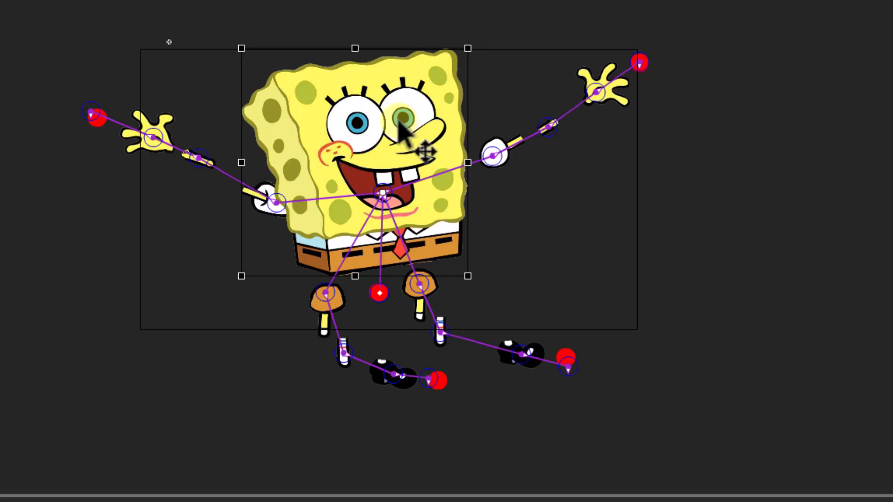
right_click(372, 118)
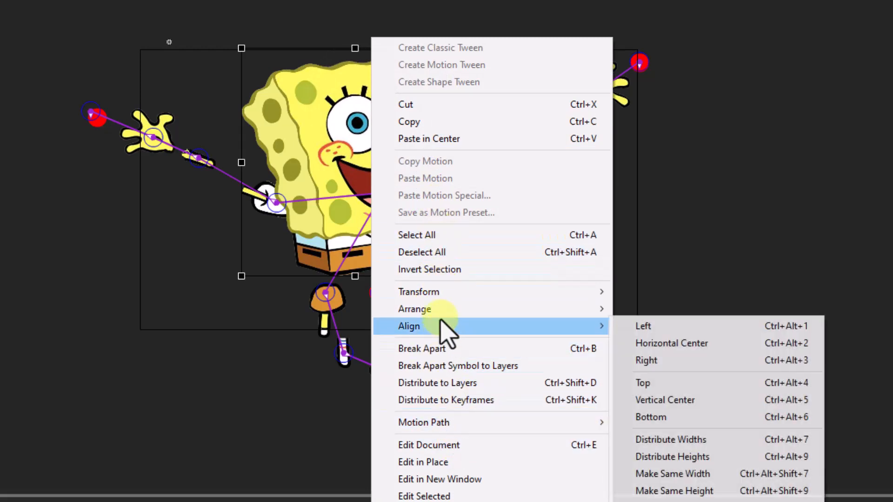
mouse_move(445, 318)
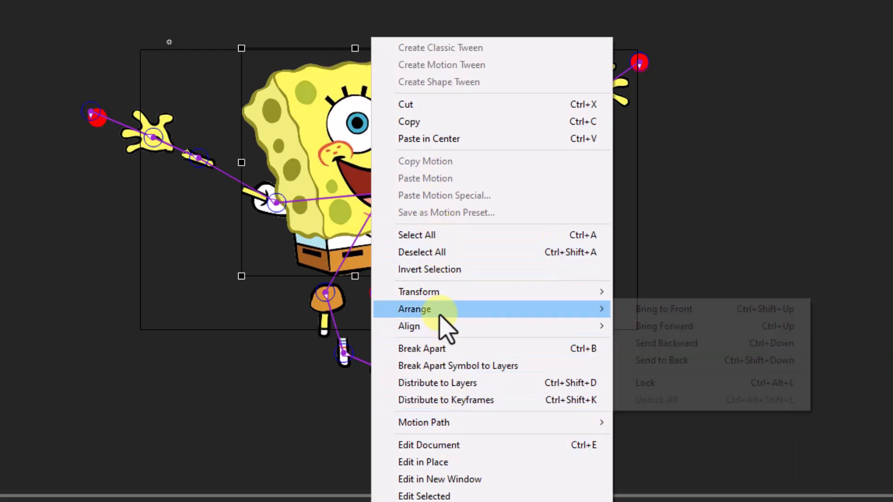
left_click(660, 367)
left_click(738, 159)
left_click(490, 154)
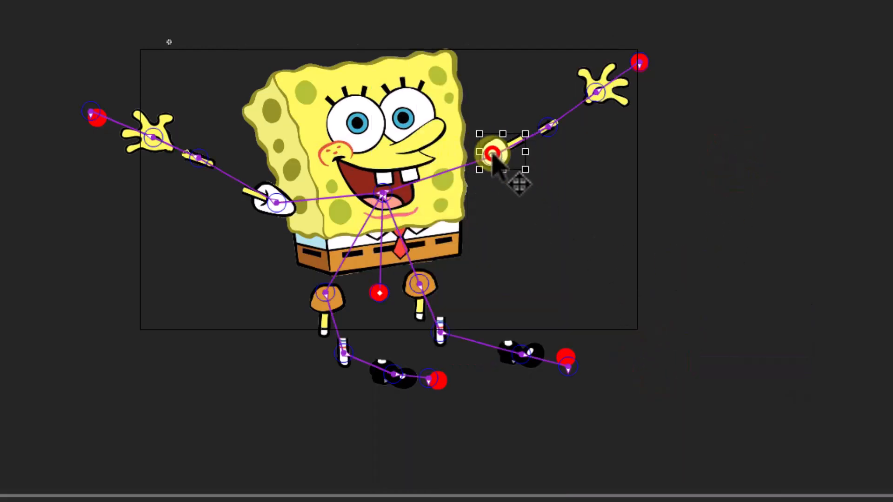
left_click(30, 264)
left_click(273, 209)
left_click(21, 269)
left_click(356, 140)
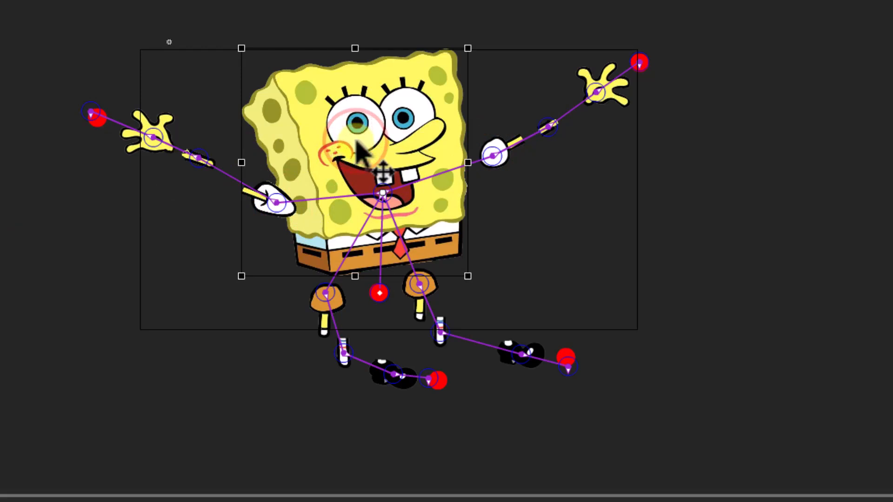
left_click(19, 254)
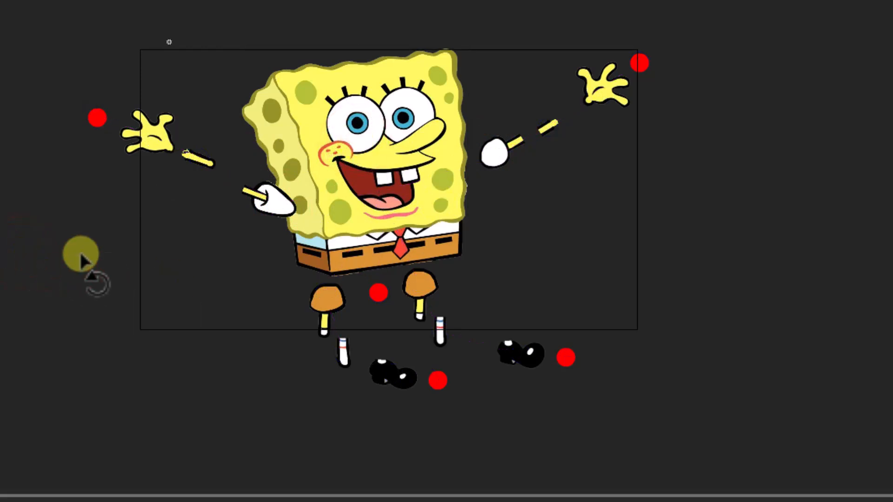
Join the left upper arm, lower arm and hand at the body, and place the red circle just beyond the hand
left_click_drag(281, 218, 285, 211)
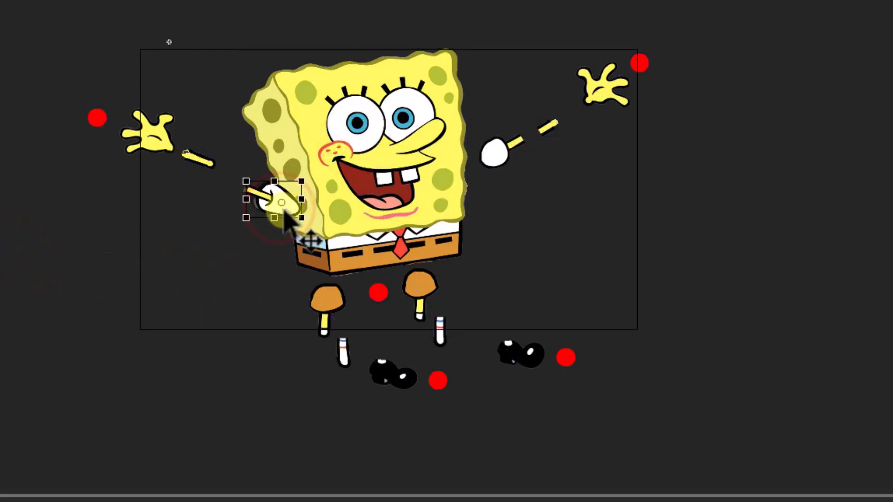
left_click(41, 270)
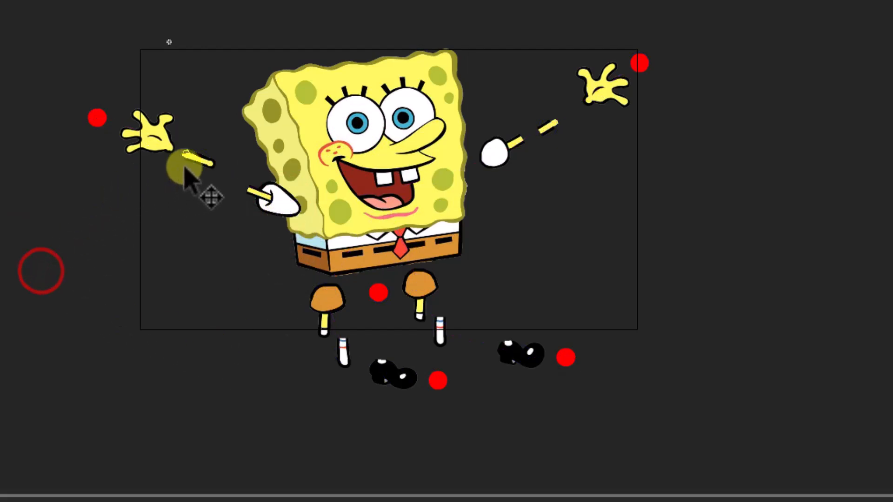
left_click_drag(192, 160, 236, 187)
left_click_drag(160, 131, 215, 173)
left_click_drag(102, 122, 157, 174)
Move the right upper arm, lower arm and hand inward so they connect to the body
left_click_drag(525, 160, 468, 175)
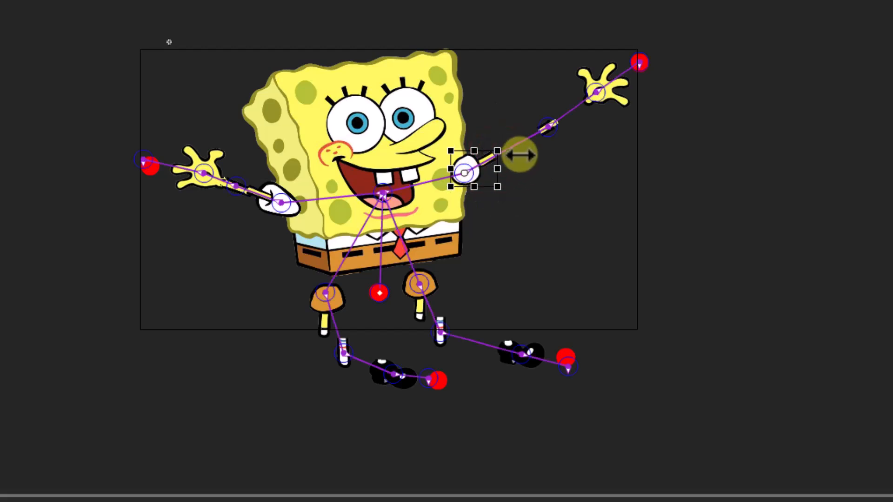
left_click_drag(547, 148, 502, 166)
left_click_drag(602, 103, 512, 150)
Move the upper legs, lower legs and shoes of both legs together so they connect under the body
left_click_drag(320, 308, 343, 289)
left_click_drag(346, 357, 351, 328)
mouse_move(432, 288)
left_mouse_down()
mouse_move(443, 262)
mouse_move(441, 286)
left_mouse_up()
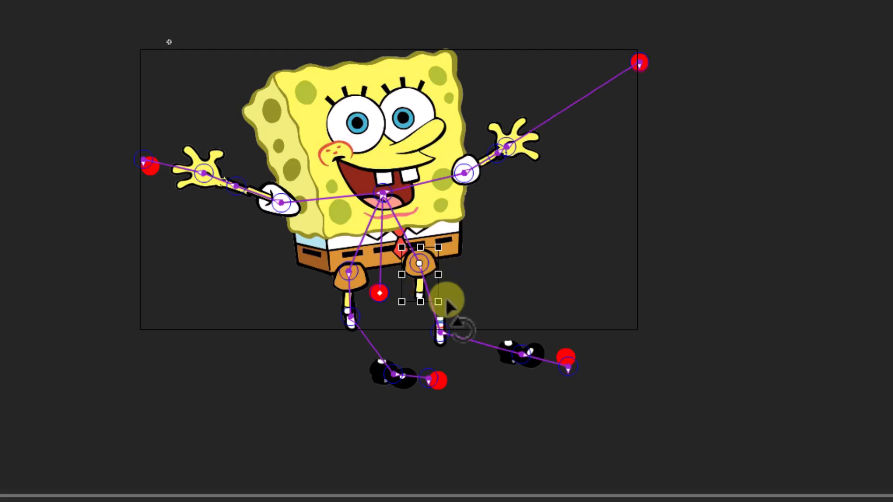
left_click_drag(439, 338, 425, 319)
left_click_drag(503, 356, 423, 341)
left_click_drag(386, 379, 358, 347)
Move the red controller circles closer to the right hand and to both shoes
left_click_drag(640, 65, 555, 124)
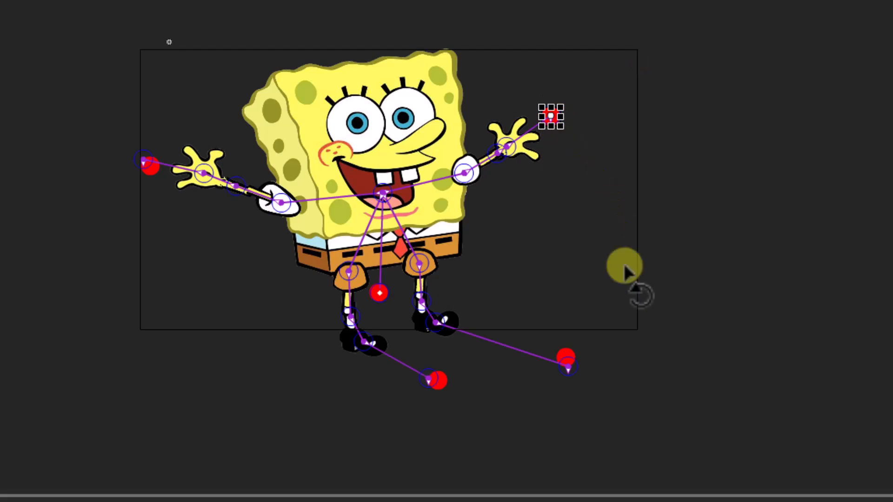
left_click_drag(562, 358, 486, 327)
left_click(437, 380)
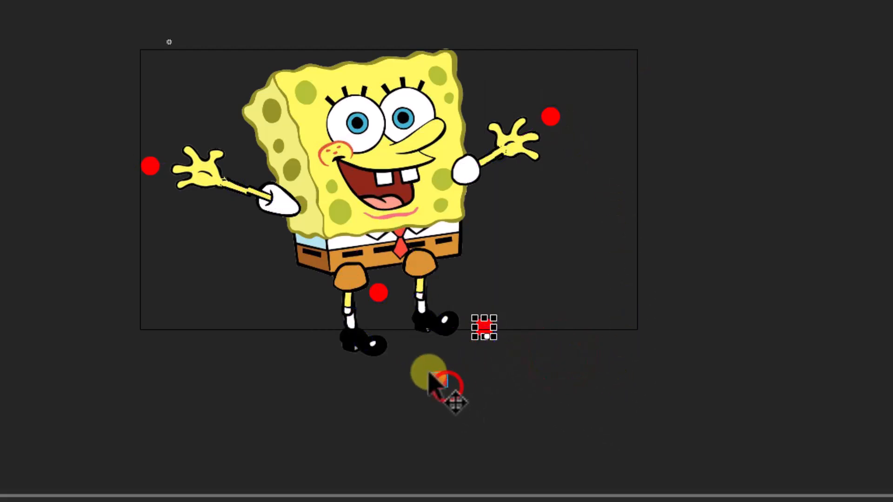
left_click_drag(437, 380, 411, 353)
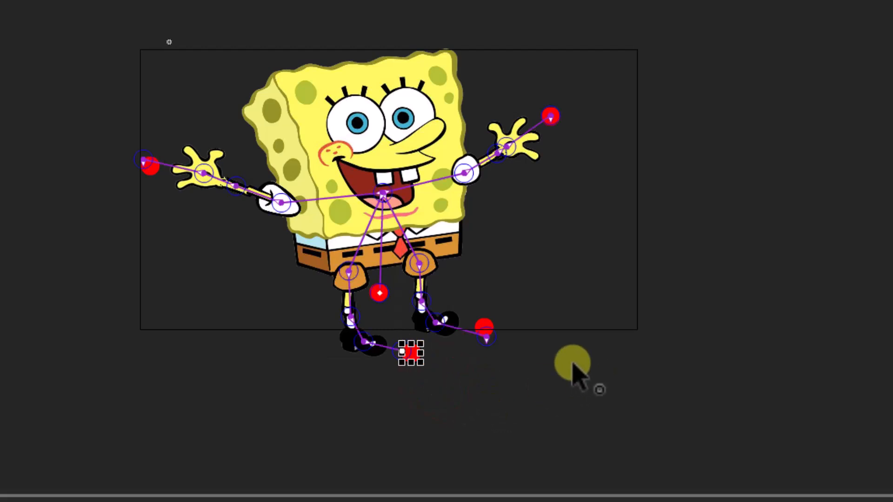
Send the right upper arm backward until it sits behind the body
key("ctrl+equal")
key("ctrl+equal")
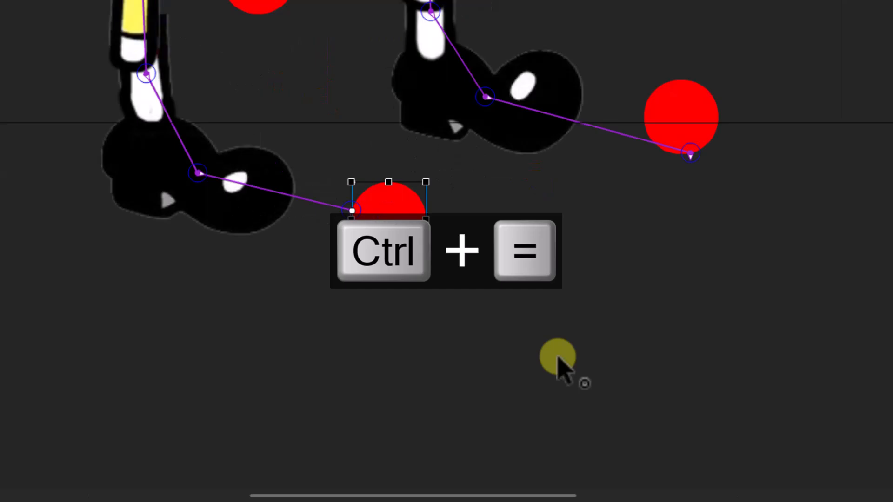
key("space")
left_click_drag(677, 8, 660, 501)
left_click_drag(734, 244, 723, 385)
left_click(608, 280)
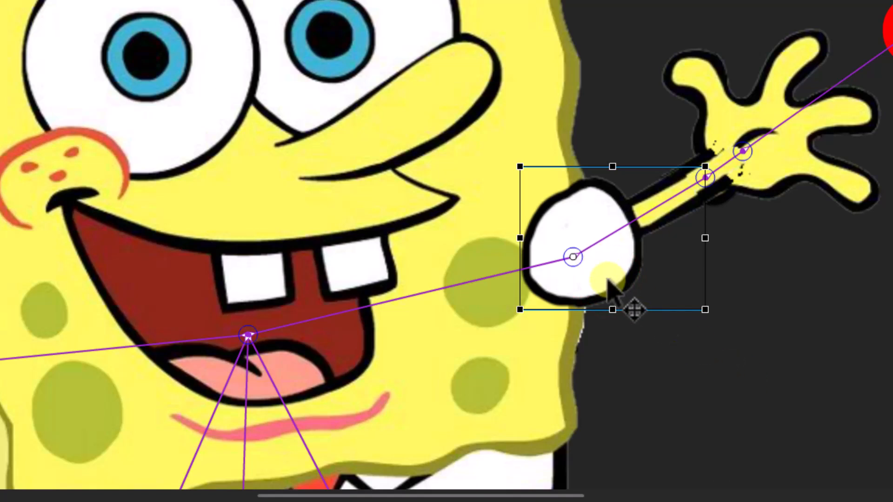
key("ctrl+Down")
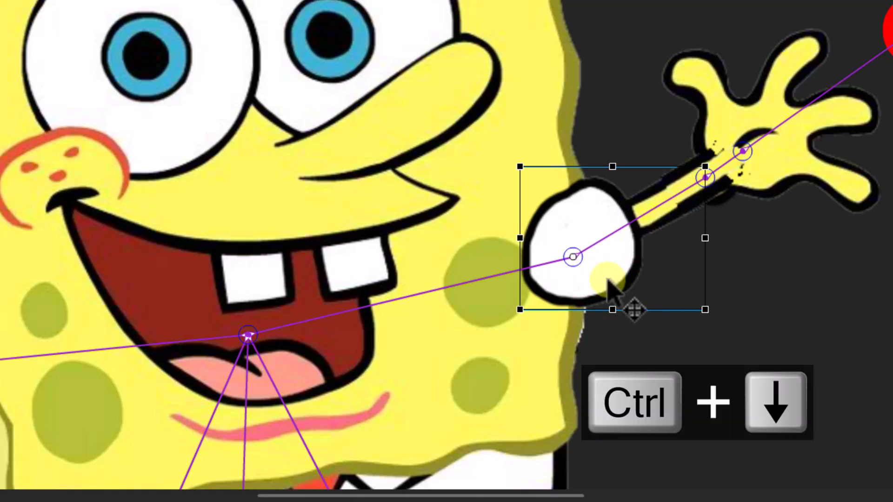
key("ctrl+Down")
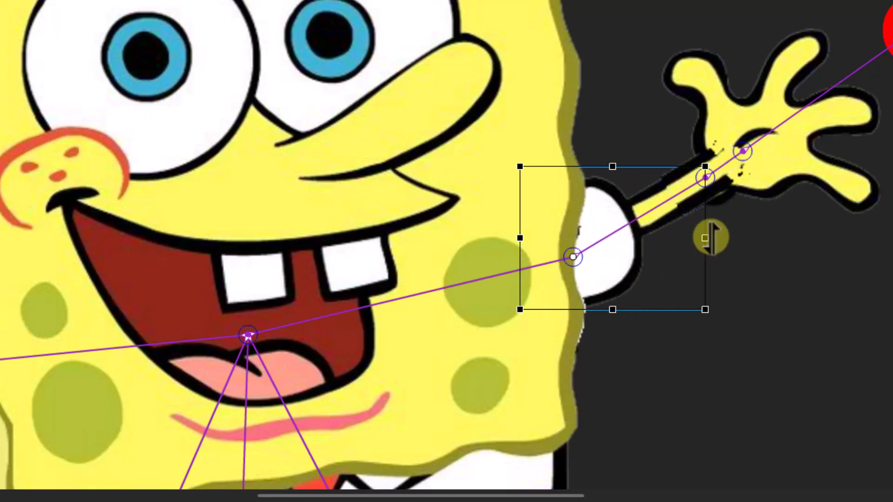
Lower the right upper arm, realign the lower arm and hand to close the gaps, and adjust that hand's red circle
left_click_drag(606, 271, 620, 311)
left_click(790, 277)
left_click_drag(793, 163, 852, 92)
left_click_drag(729, 170, 762, 207)
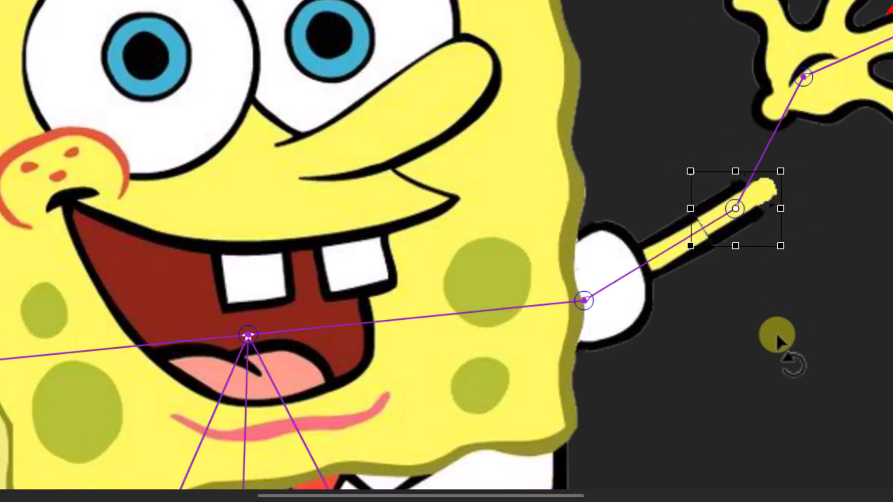
key("Down")
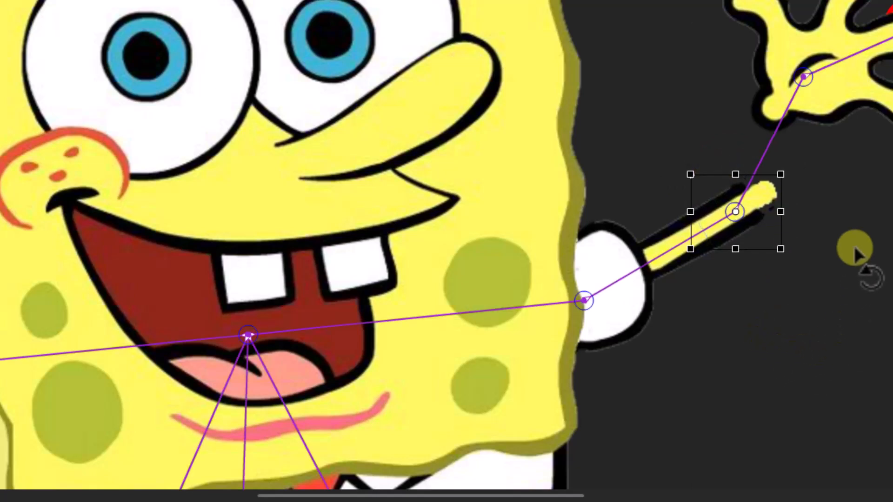
left_click_drag(827, 105, 814, 191)
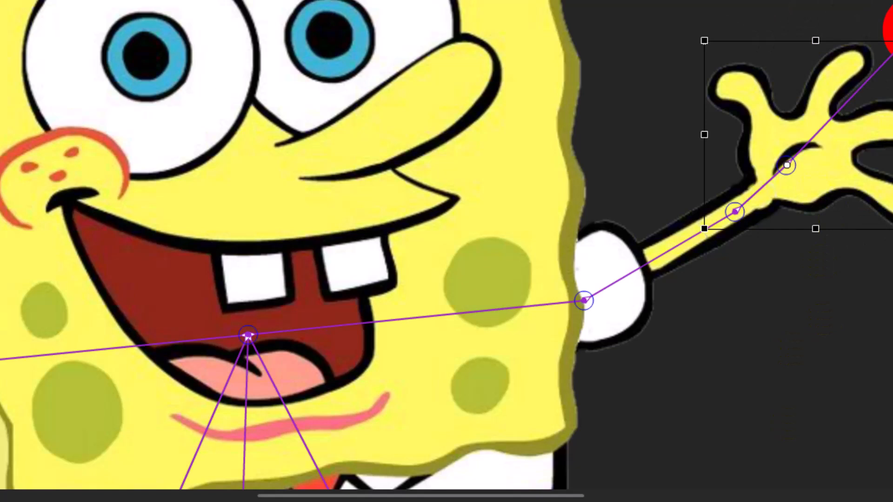
left_click(892, 31)
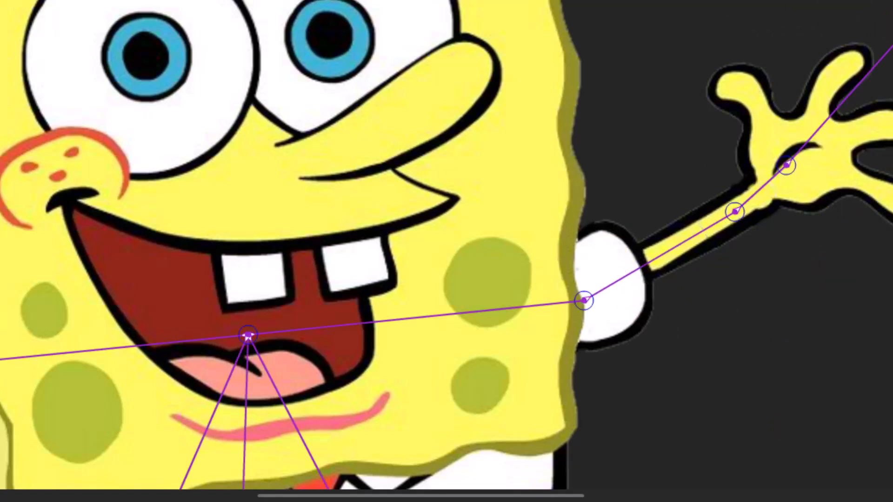
Move the pivots of the right upper arm, lower arm and hand to the shoulder, elbow and wrist
left_click(602, 258)
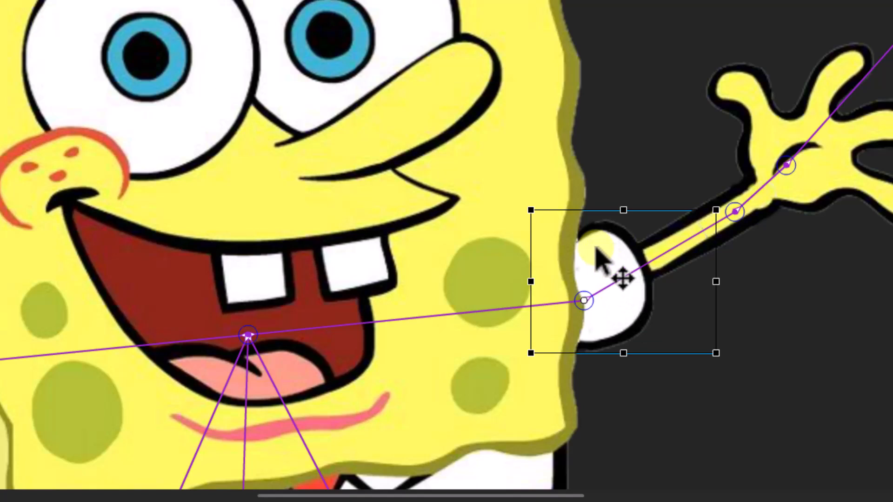
left_click(585, 300)
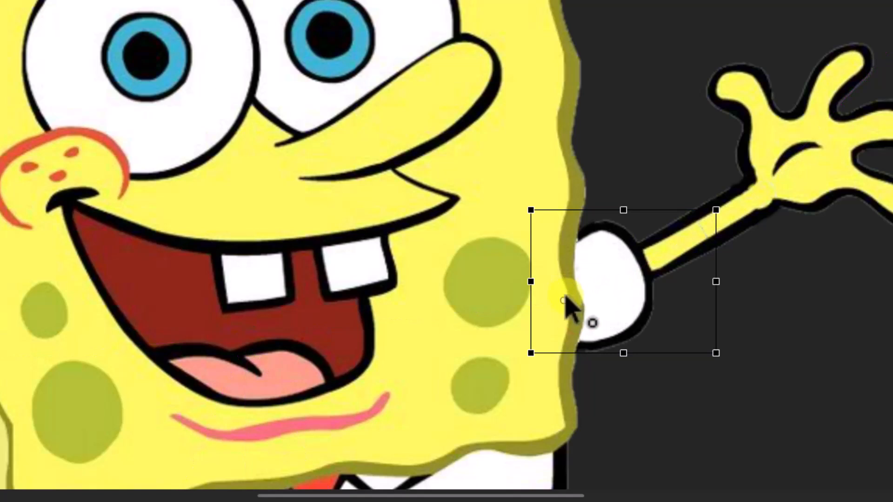
left_click(735, 213)
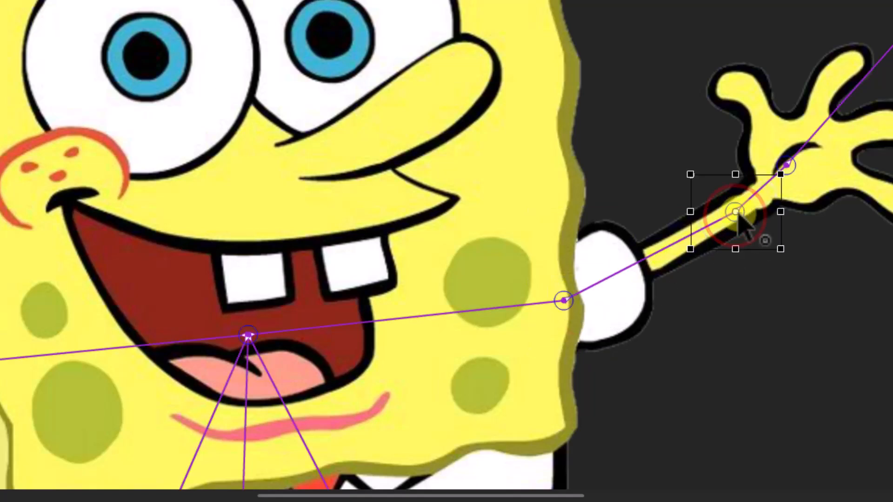
left_click(736, 213)
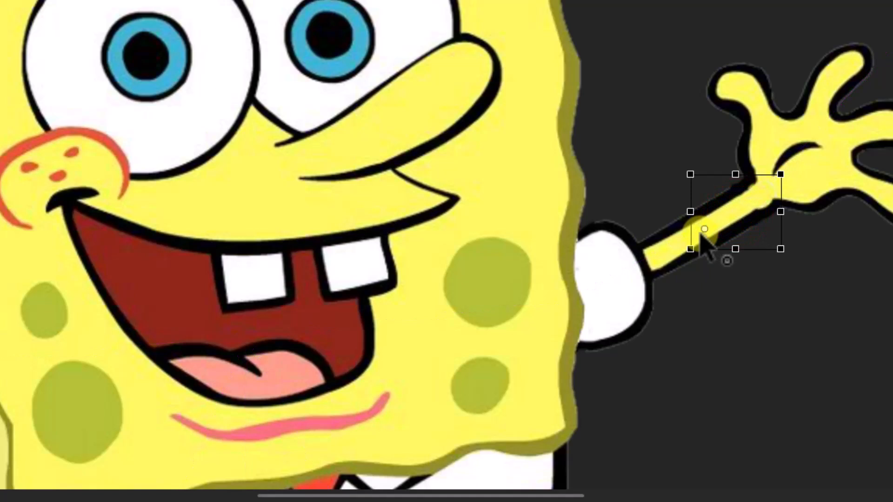
left_click(828, 159)
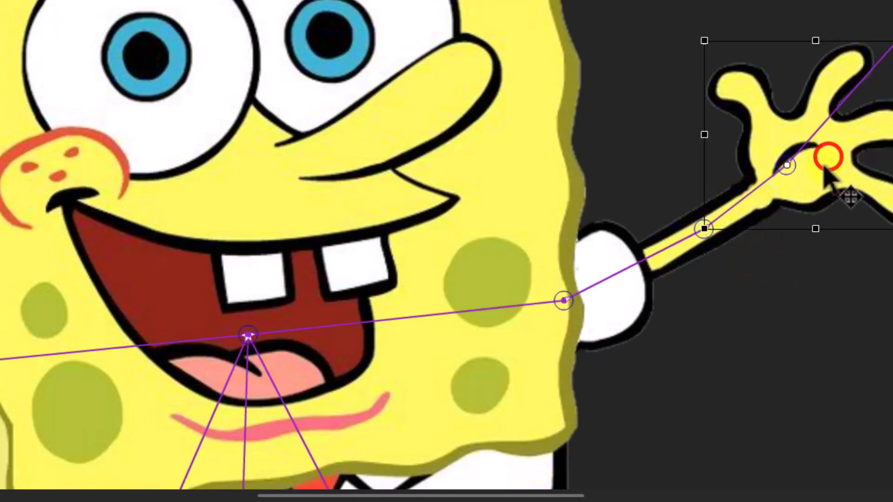
left_click(786, 163)
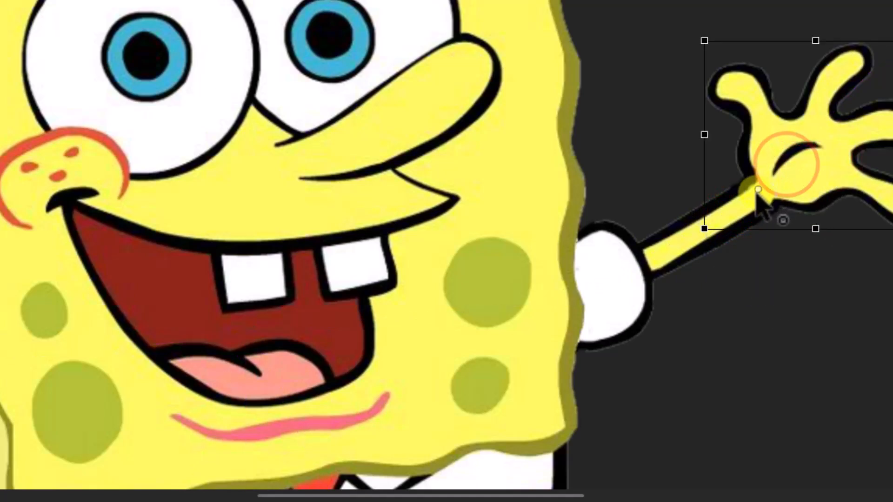
left_click(248, 336)
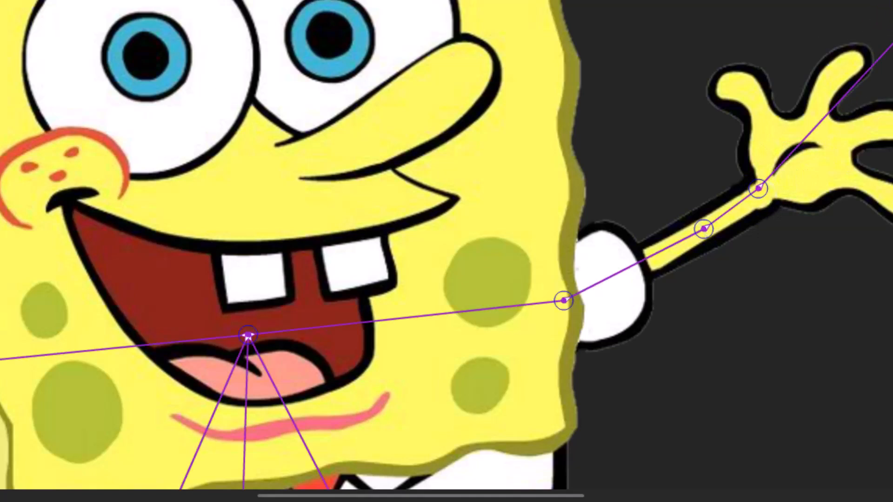
Raise the left upper arm slightly and realign the left lower arm and hand to close the gaps between them
left_click_drag(574, 495, 393, 496)
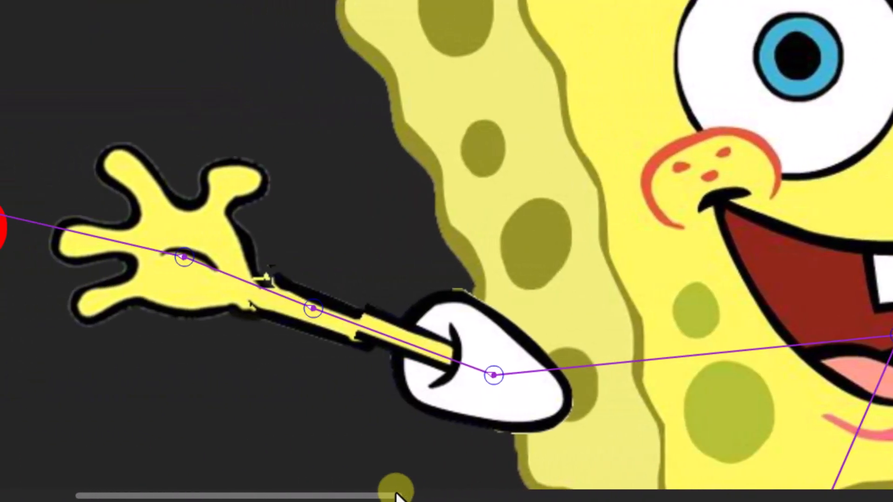
left_click(518, 391)
left_click_drag(504, 406, 515, 387)
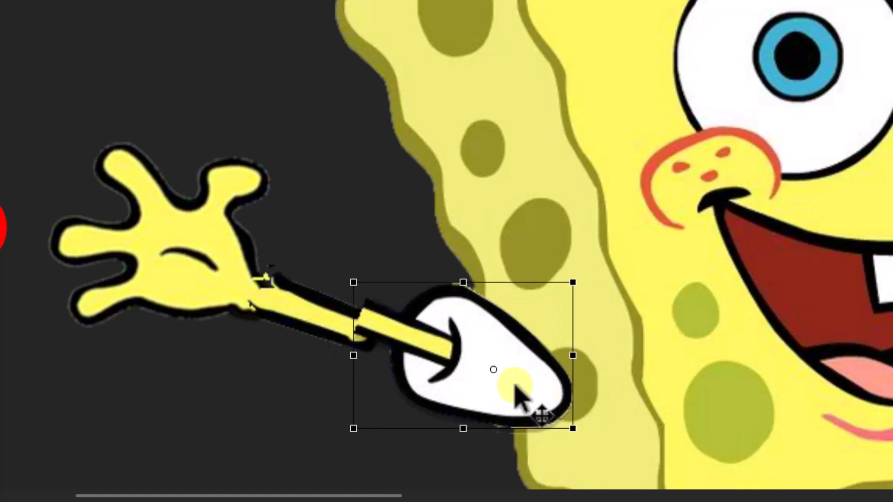
left_click_drag(309, 329, 355, 350)
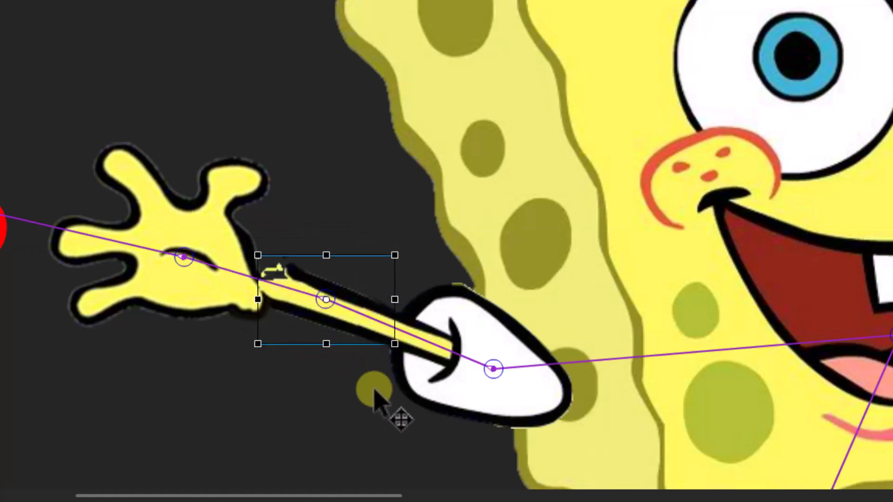
left_click_drag(190, 298, 214, 282)
Move the pivots of the left upper arm, lower arm and hand to the shoulder, elbow and wrist
left_click(494, 342)
left_click(493, 368)
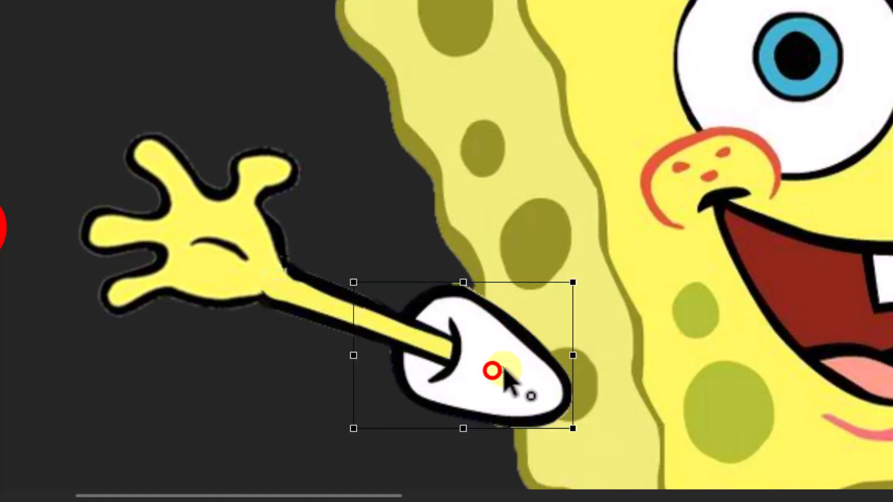
left_click(328, 306)
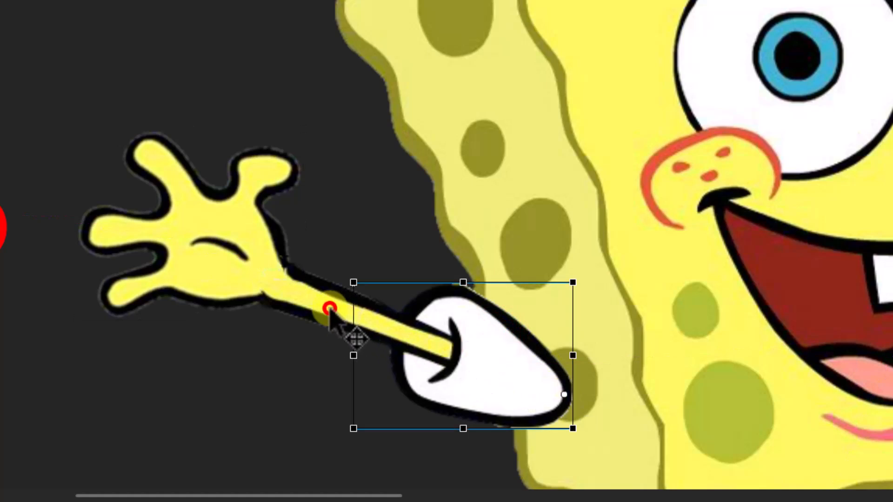
left_click_drag(326, 299, 363, 318)
left_click(191, 276)
left_click_drag(213, 245, 276, 284)
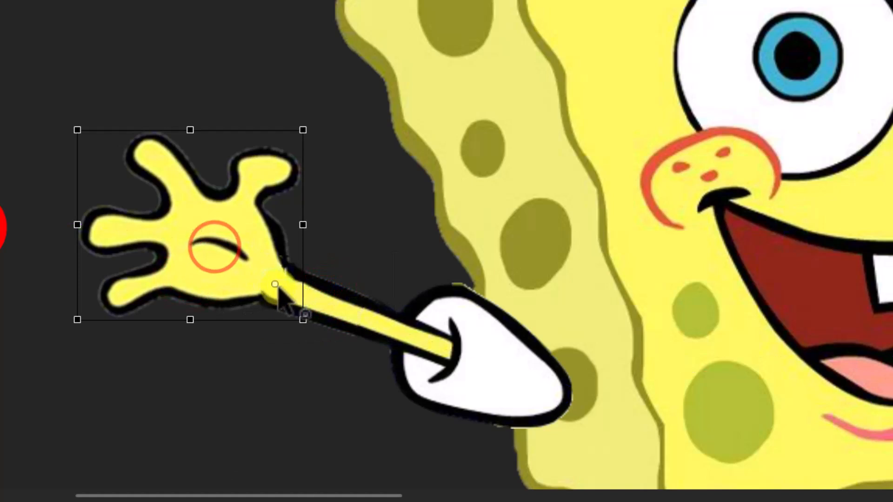
left_click(6, 272)
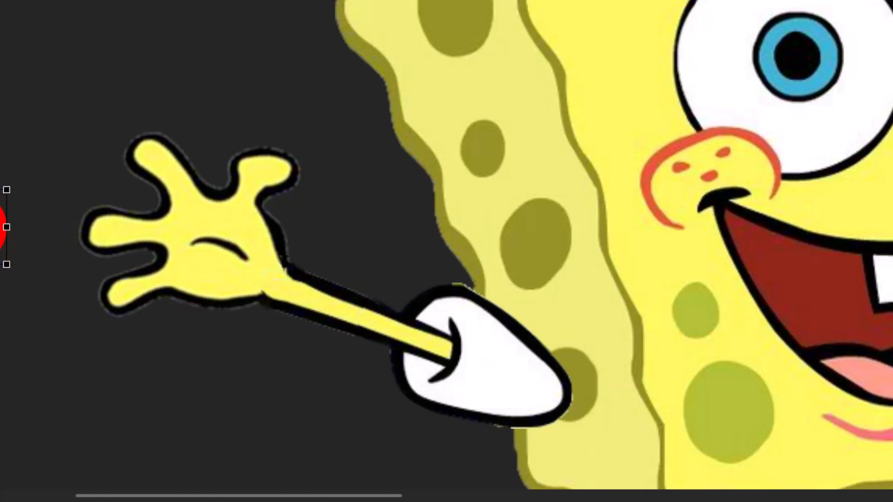
left_click_drag(0, 173, 0, 173)
Adjust the left upper leg under the shorts and send it backward until it sits behind the body
scroll(785, 163, "down", 4)
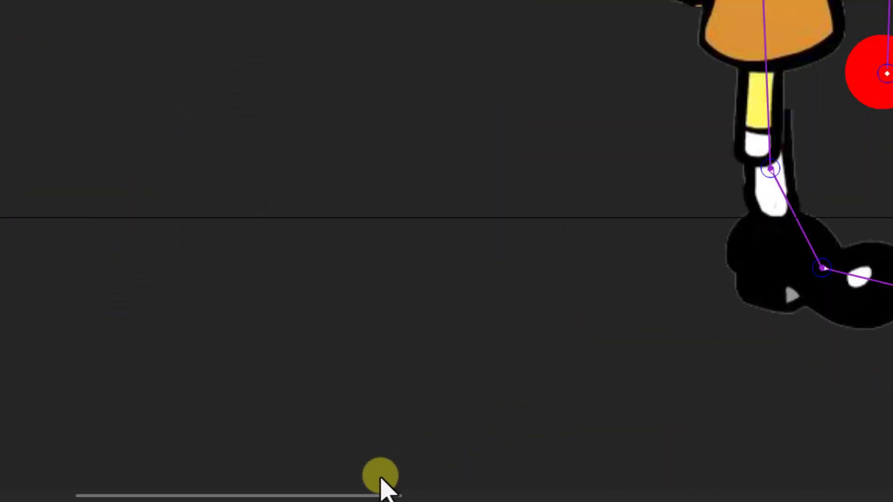
left_click_drag(361, 495, 448, 493)
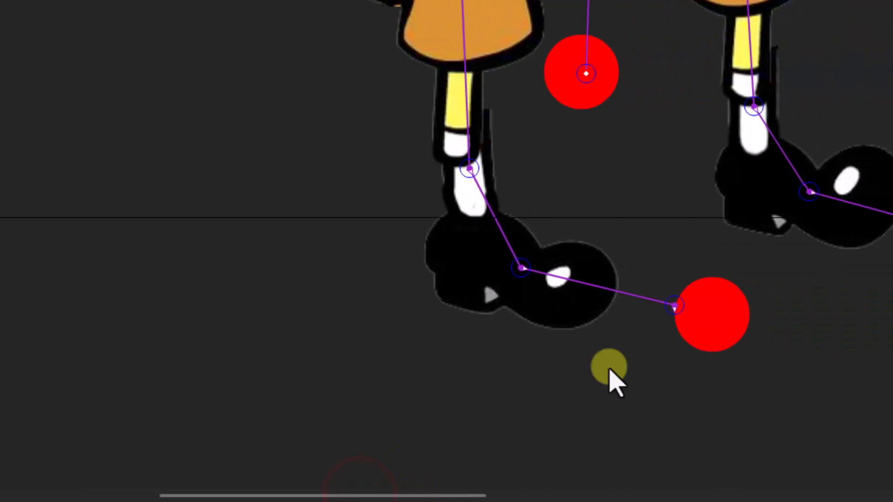
scroll(765, 233, "up", 4)
left_click_drag(522, 138, 470, 185)
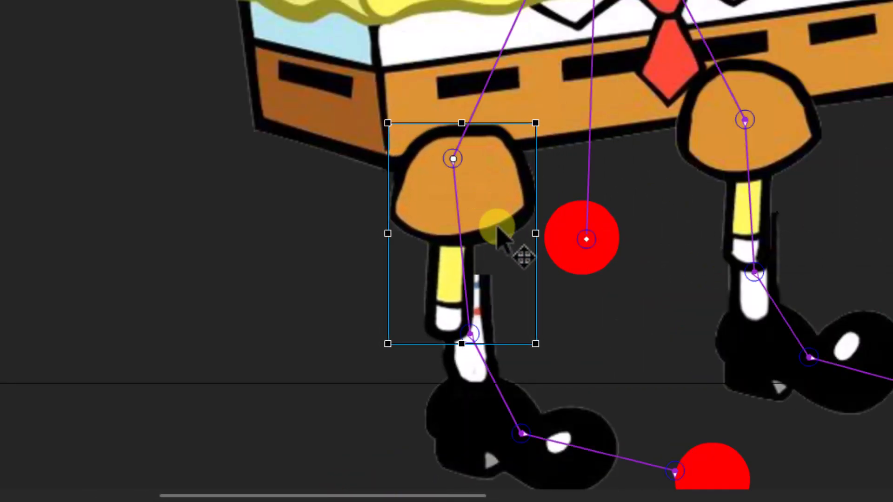
key("ctrl+Down")
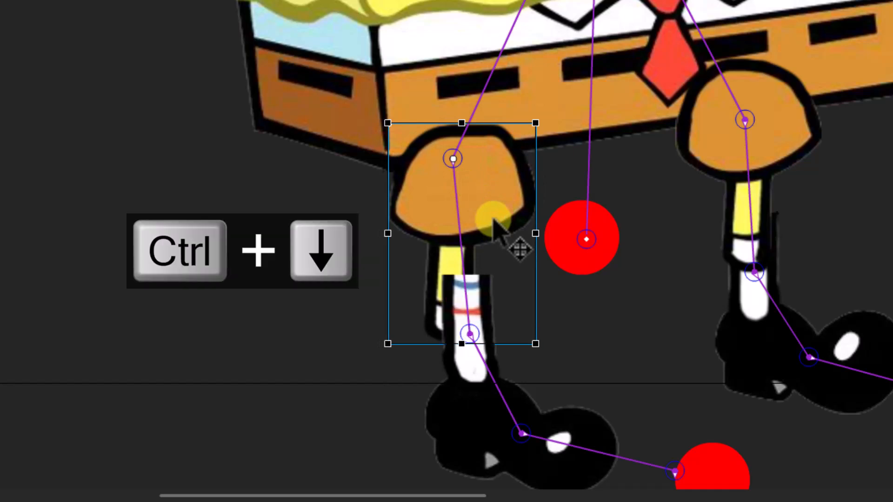
key("ctrl+Down")
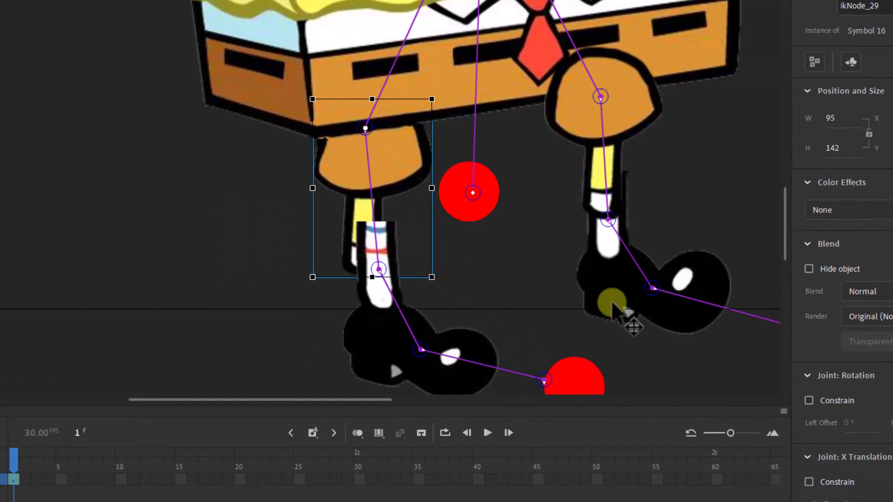
Lower the left shoe and line up the striped left lower leg directly beneath the upper leg
left_click_drag(785, 211, 784, 233)
left_click_drag(449, 262, 446, 300)
left_click_drag(370, 170, 362, 203)
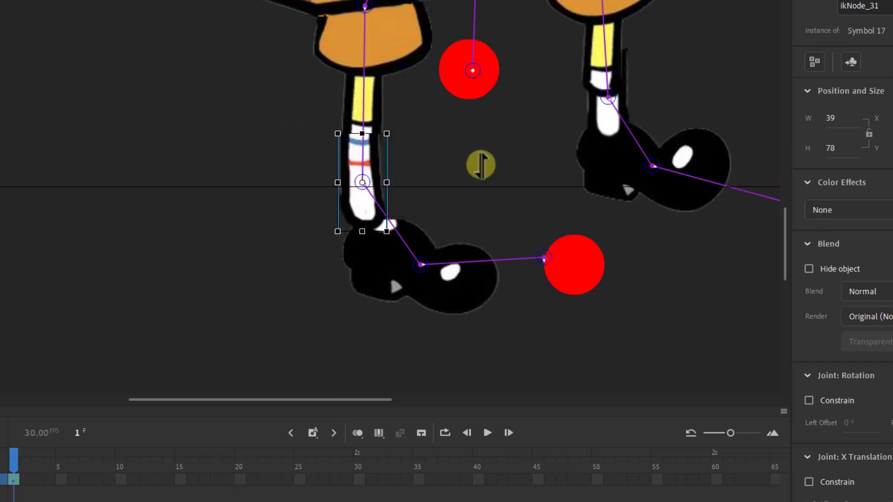
key("Right")
key("Right")
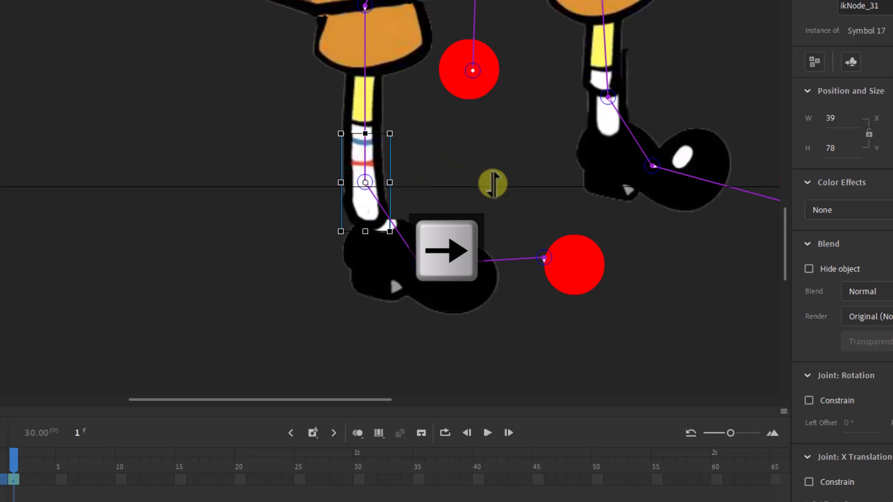
Bring the left shoe in front of the lower leg and nudge it until it fits the end of the sock
left_click_drag(467, 286, 450, 275)
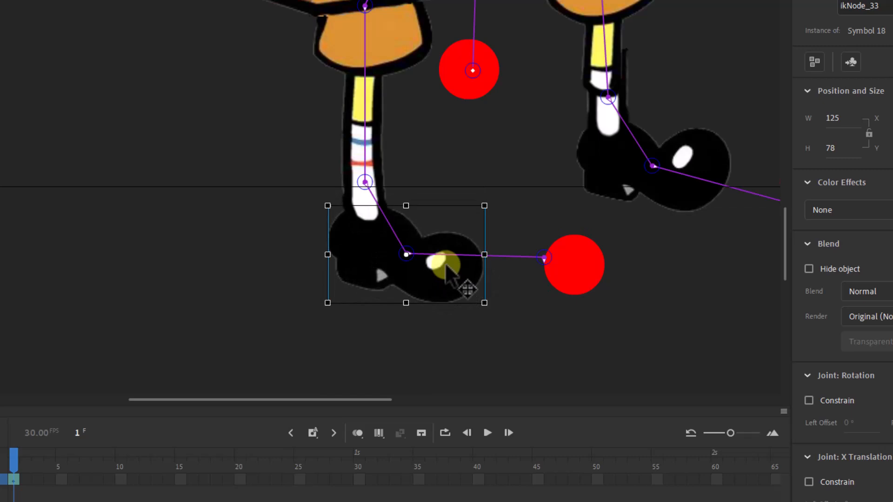
key("ctrl+Up")
mouse_move(442, 277)
left_mouse_down()
mouse_move(427, 272)
mouse_move(441, 288)
left_mouse_up()
key("Right")
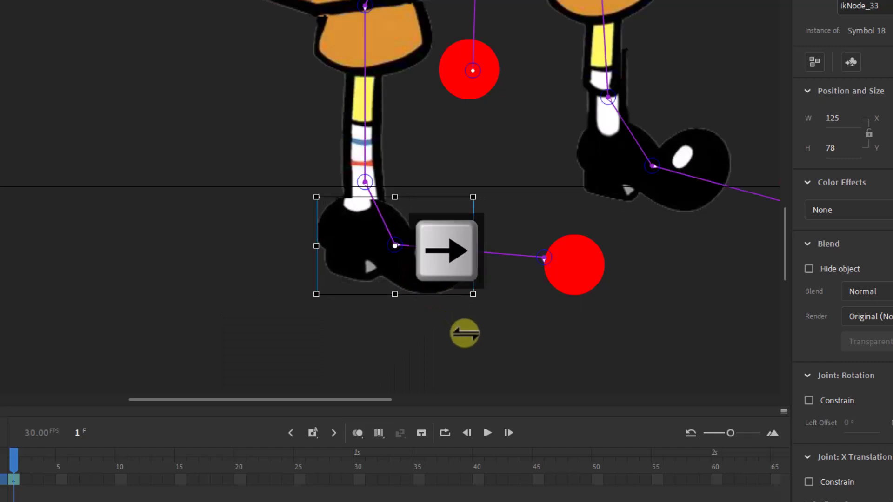
key("Right")
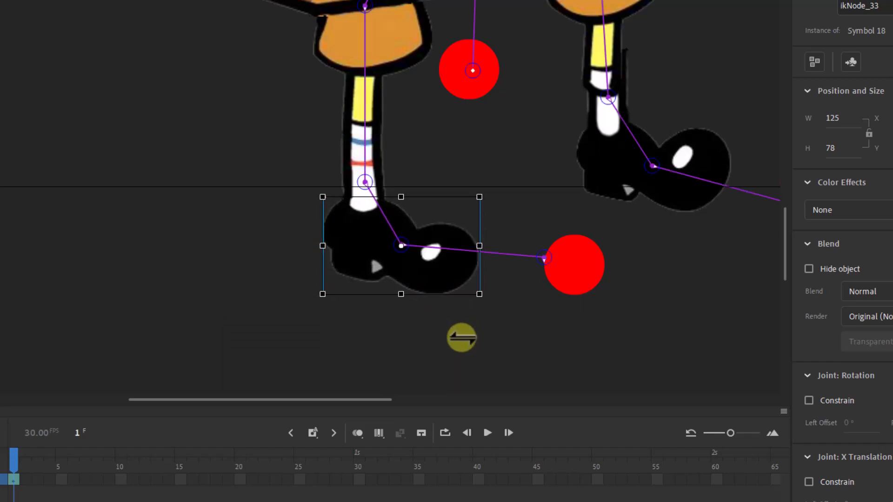
key("Down")
key("Down")
key("Down")
key("Down")
key("Up")
key("Up")
key("Up")
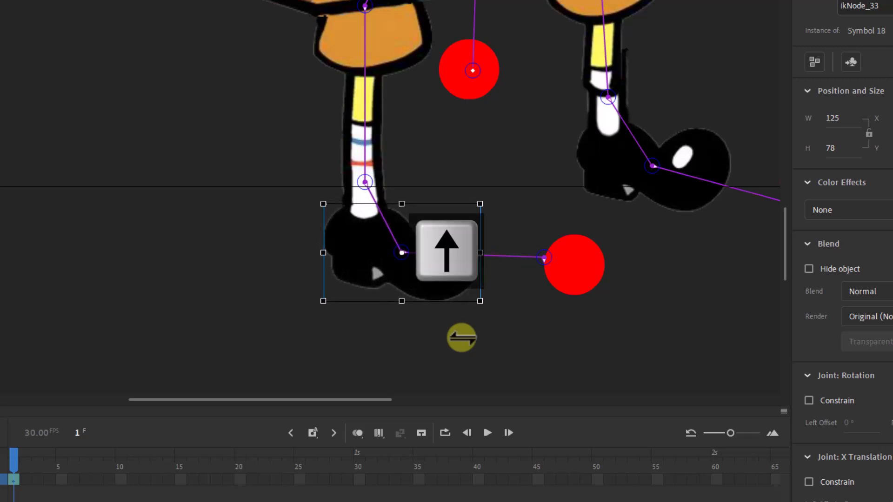
Lower the right upper leg slightly and send it backward behind the body
scroll(693, 106, "up", 3)
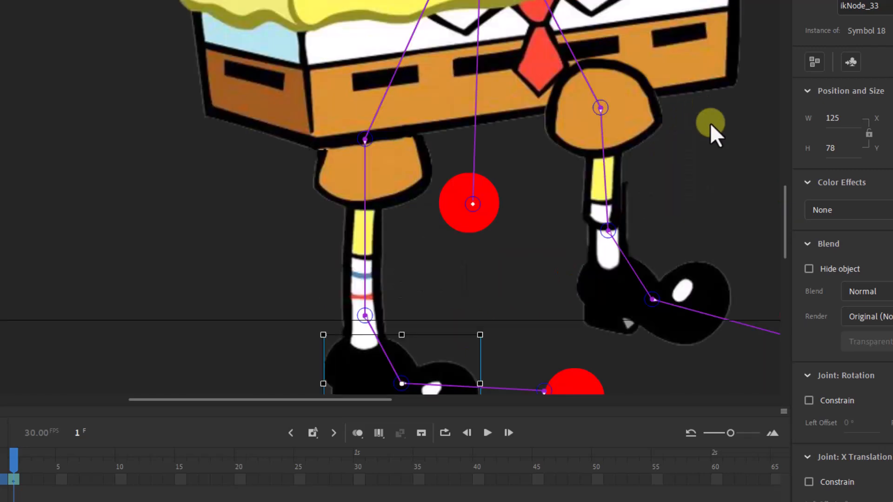
mouse_move(785, 215)
left_mouse_down()
mouse_move(783, 230)
mouse_move(780, 210)
left_mouse_up()
left_click_drag(609, 156, 607, 174)
key("ctrl+Down")
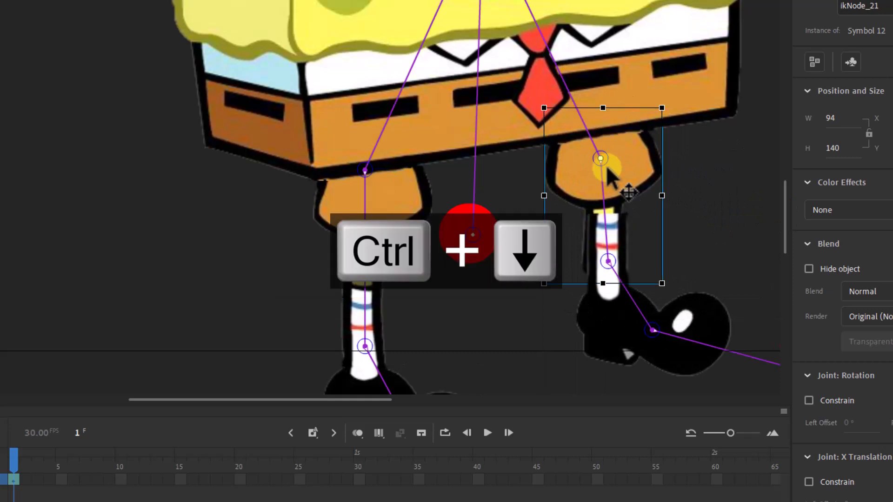
Lower the right shoe and line up the striped right lower leg beneath the upper leg
left_click_drag(682, 352, 690, 391)
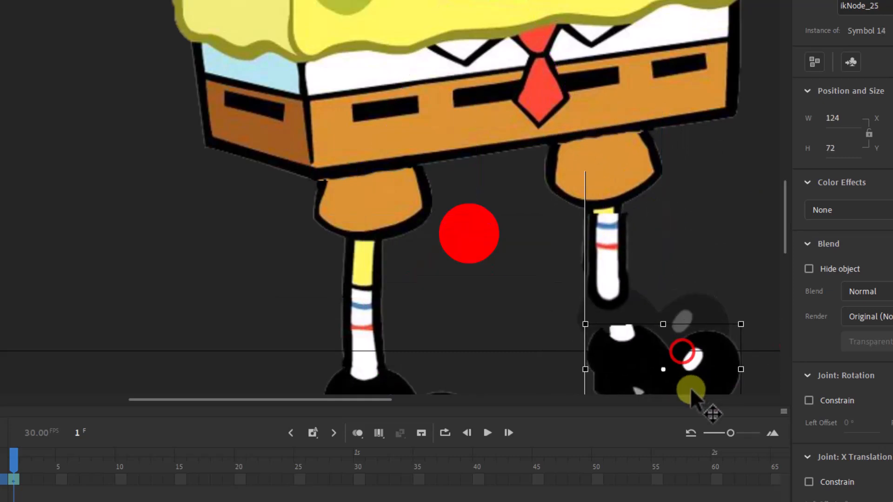
left_click_drag(610, 295, 600, 348)
key("Right")
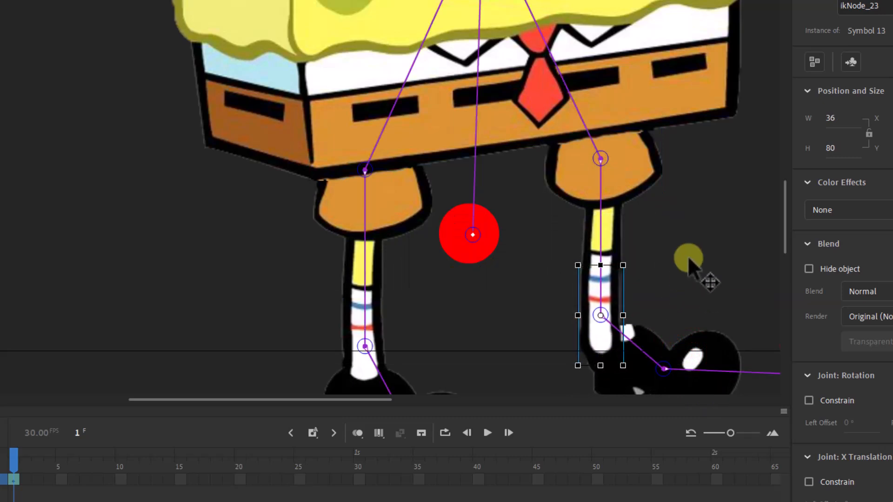
Bring the right shoe in front of the lower leg and nudge it until it fits the end of the sock
left_click_drag(785, 208, 785, 234)
left_click_drag(711, 241, 660, 243)
key("ctrl+Up")
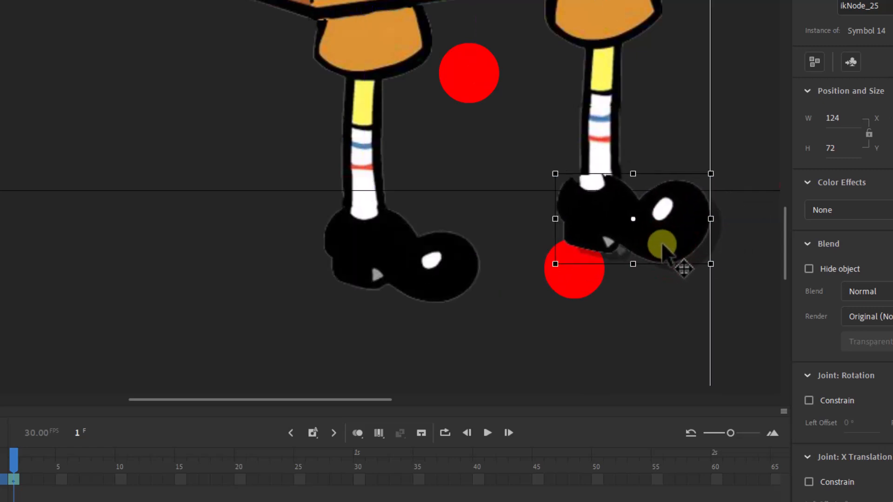
key("Right")
key("Right")
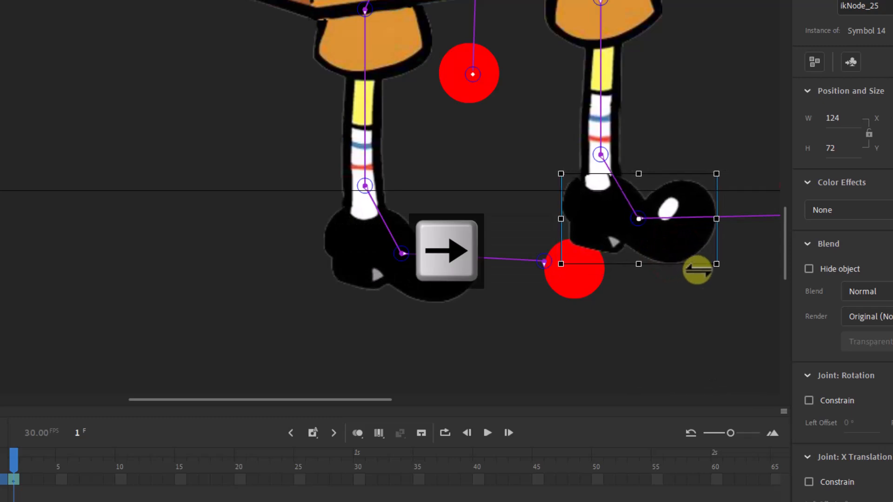
key("Right")
key("Down")
key("Down")
key("Down")
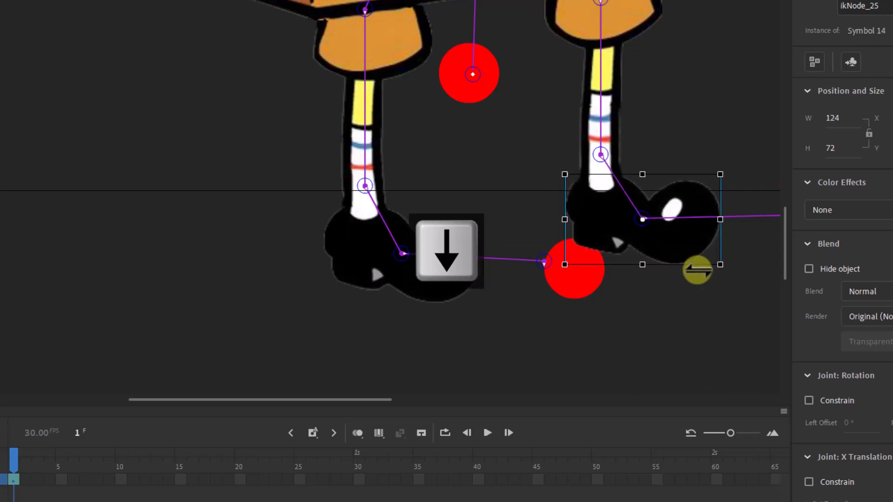
key("Up")
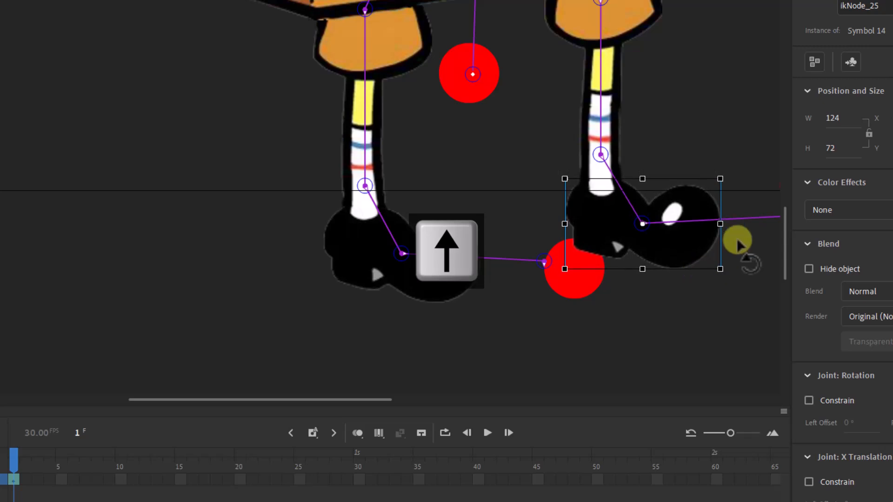
Move the left lower leg's pivot point up to the knee area near the top of the sock
left_click(375, 49)
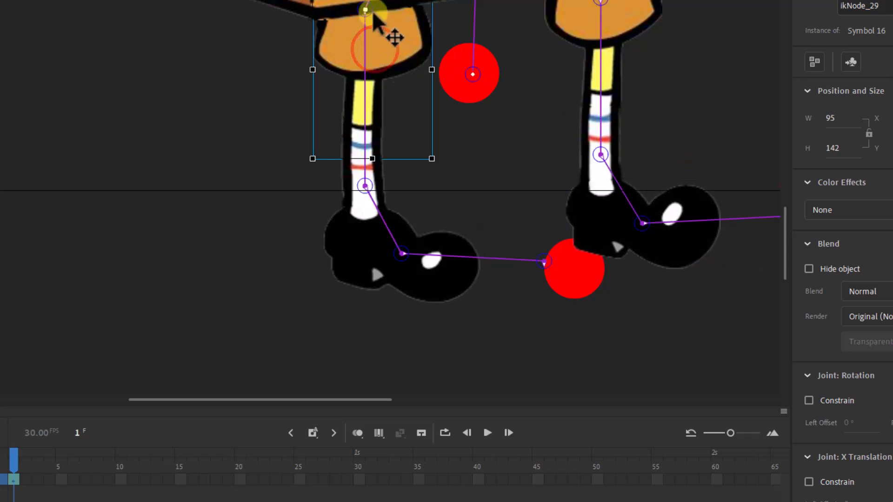
left_click(353, 183)
left_click_drag(365, 188, 359, 155)
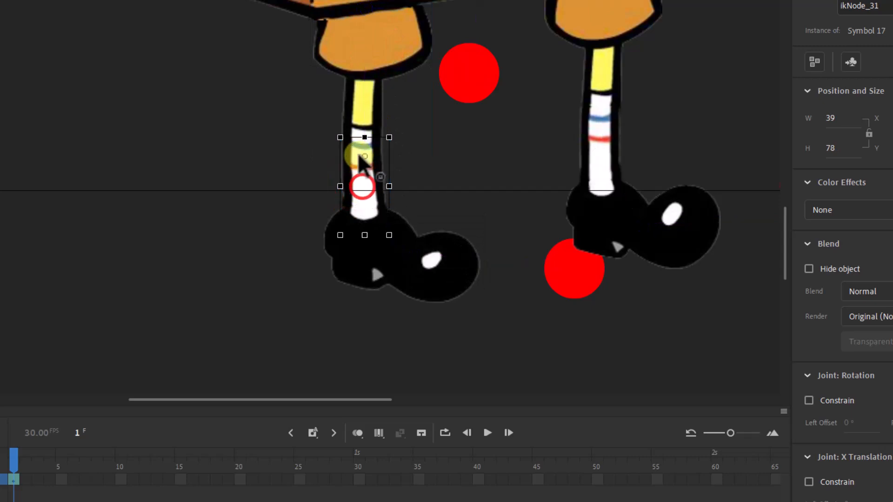
Move the left shoe's pivot to the ankle and place its red controller circle lower, clear of both shoes
left_click(399, 254)
left_click_drag(401, 253, 364, 221)
left_click(559, 269)
left_click_drag(583, 286, 559, 310)
Move the right shoe's pivot to the ankle and the right lower leg's pivot up to the knee
left_click(661, 240)
left_click_drag(662, 240, 602, 191)
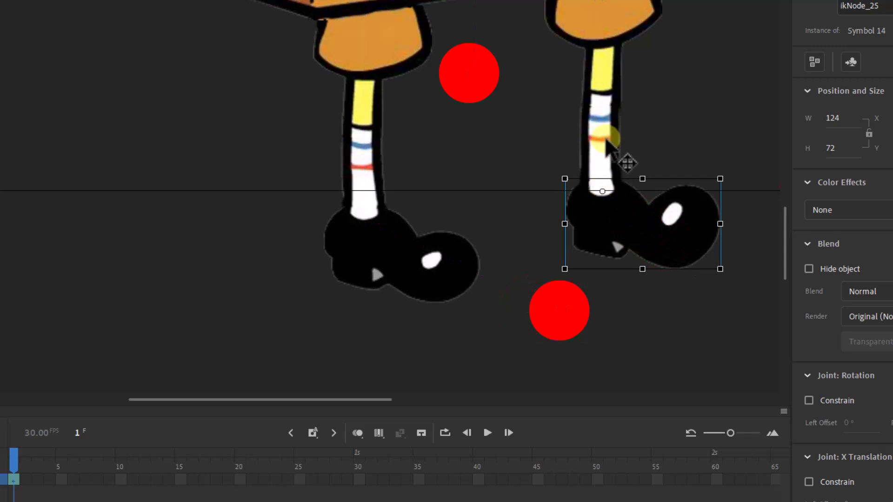
left_click(606, 139)
left_click_drag(601, 155, 600, 105)
Move the right upper leg's pivot point up to the hip, at the lower edge of the shorts
left_click(614, 83)
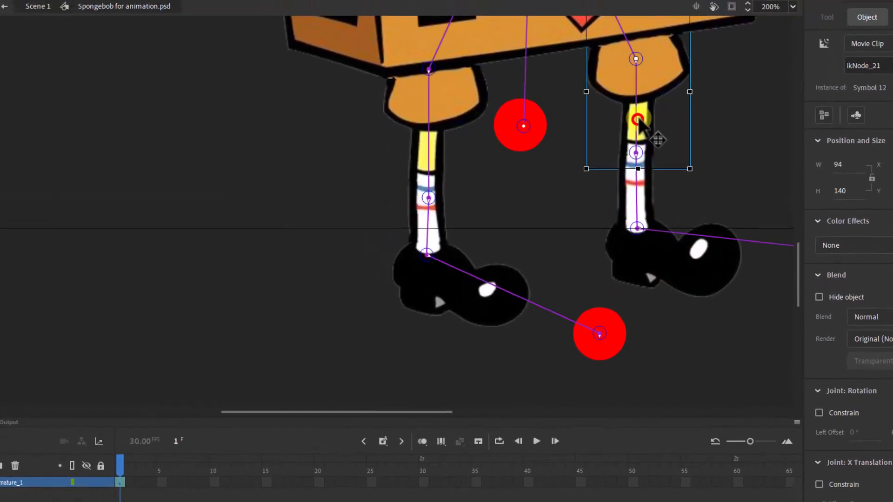
left_click_drag(611, 17, 611, 1)
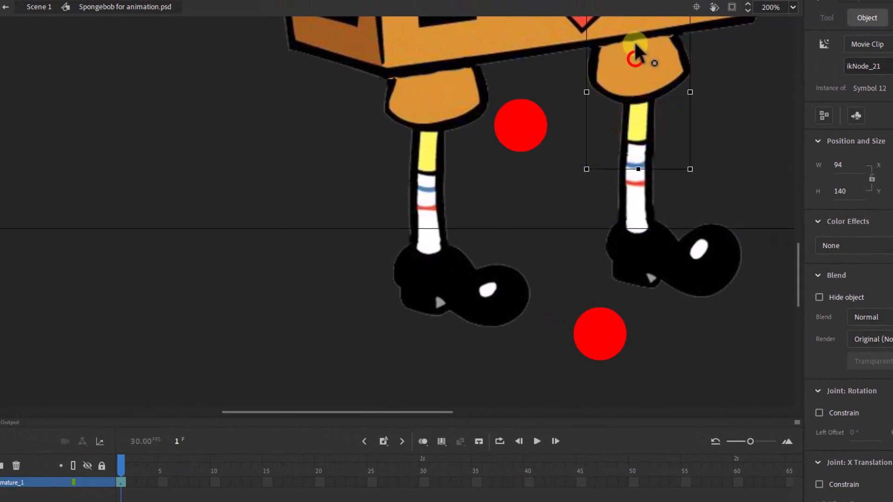
left_click_drag(635, 47, 636, 29)
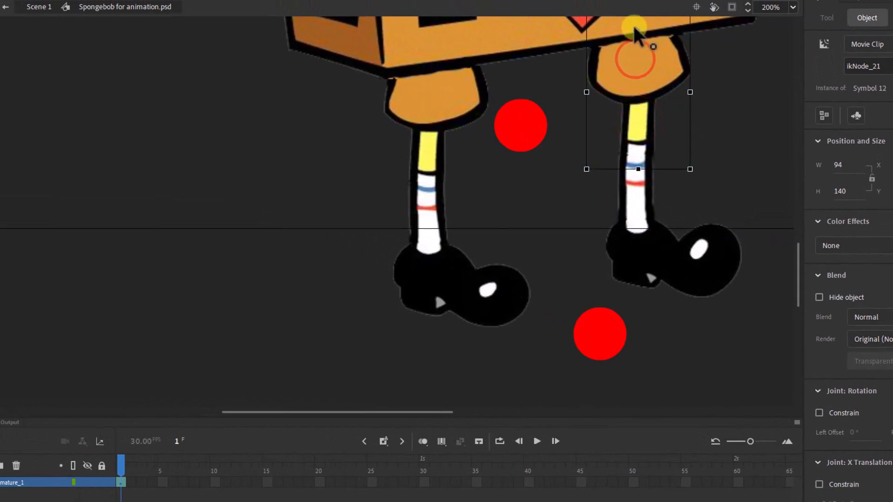
Reposition the right foot's red controller circle slightly lower and farther out from the shoe
left_click_drag(429, 412, 482, 412)
left_click(630, 242)
left_click_drag(631, 243, 663, 288)
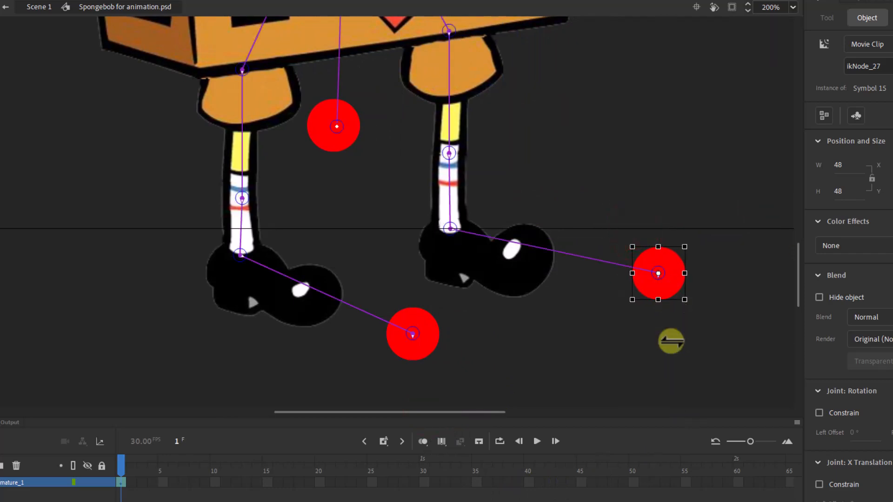
Try posing the right arm with its red hand controller, undoing each movement
key("ctrl+minus")
key("ctrl+minus")
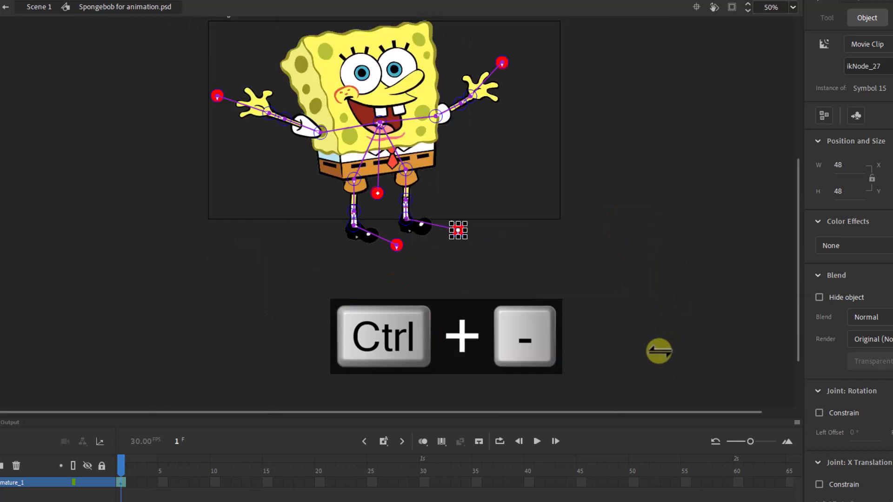
key("ctrl+minus")
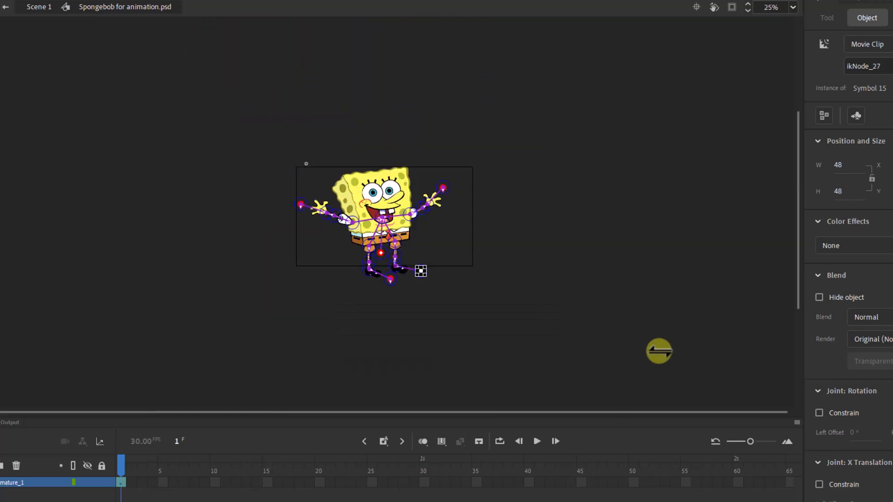
key("ctrl+equal")
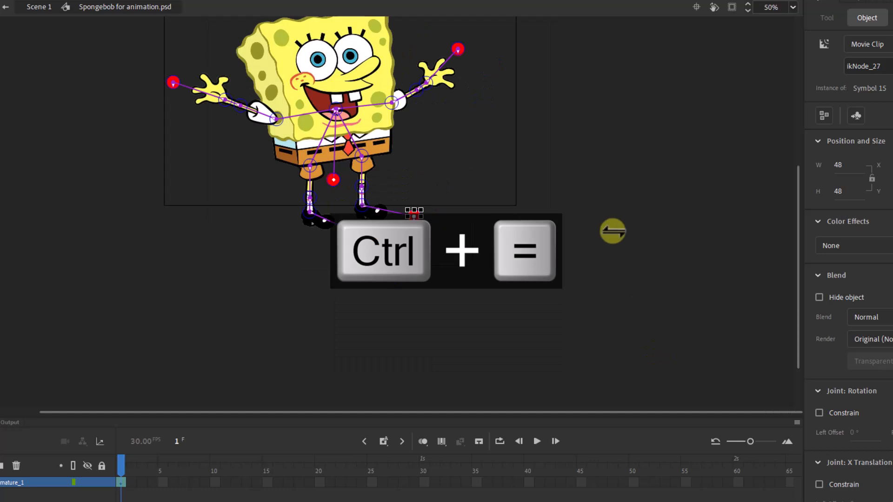
left_click_drag(799, 234, 796, 196)
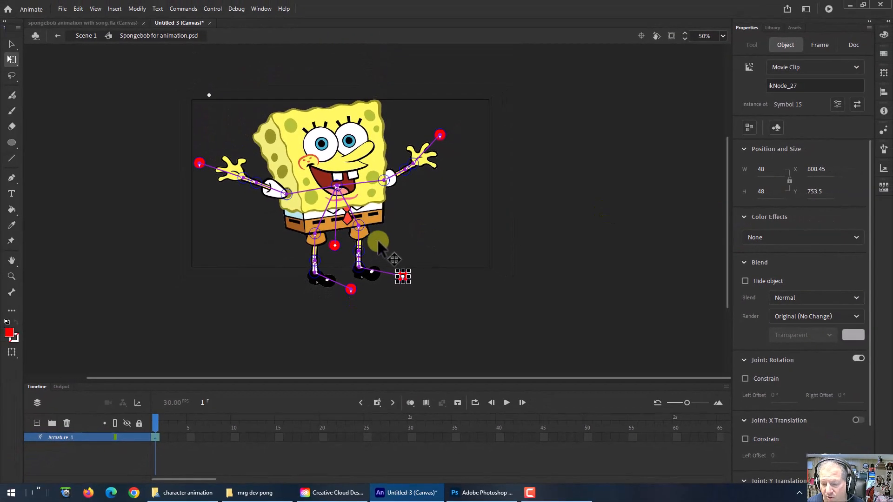
left_click(17, 58)
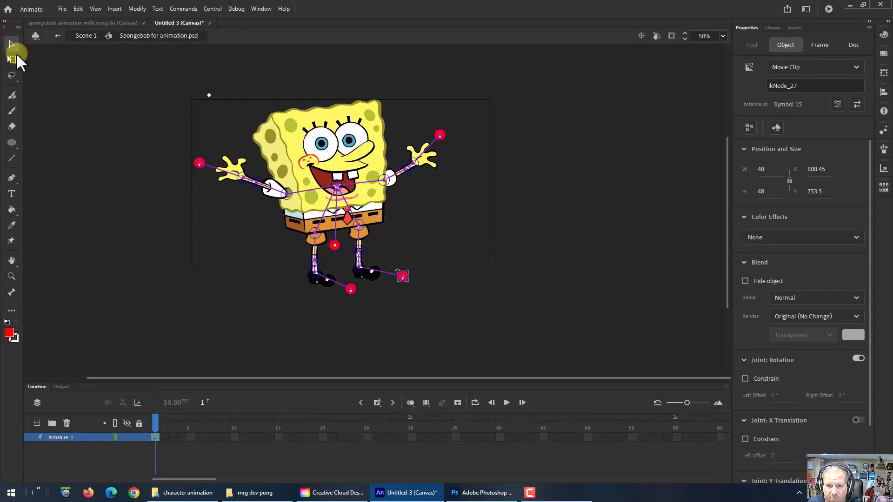
left_click(439, 135)
left_click_drag(439, 134, 481, 155)
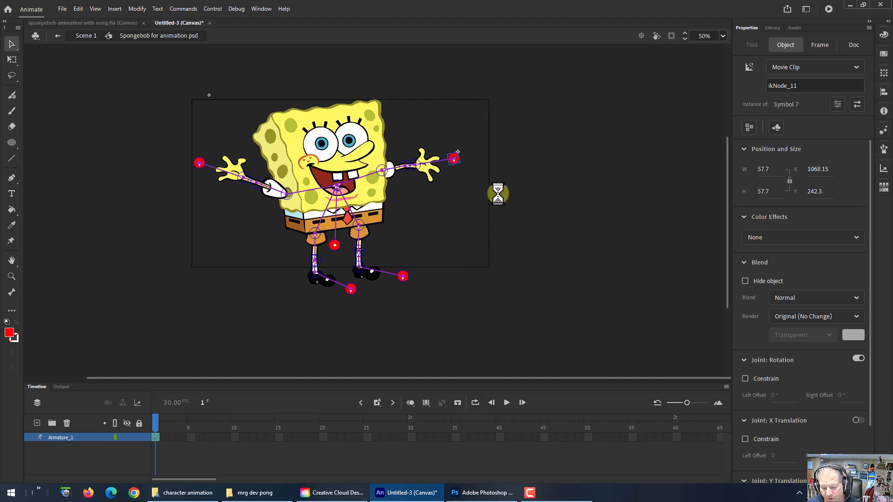
key("ctrl+z")
left_click_drag(441, 136, 463, 143)
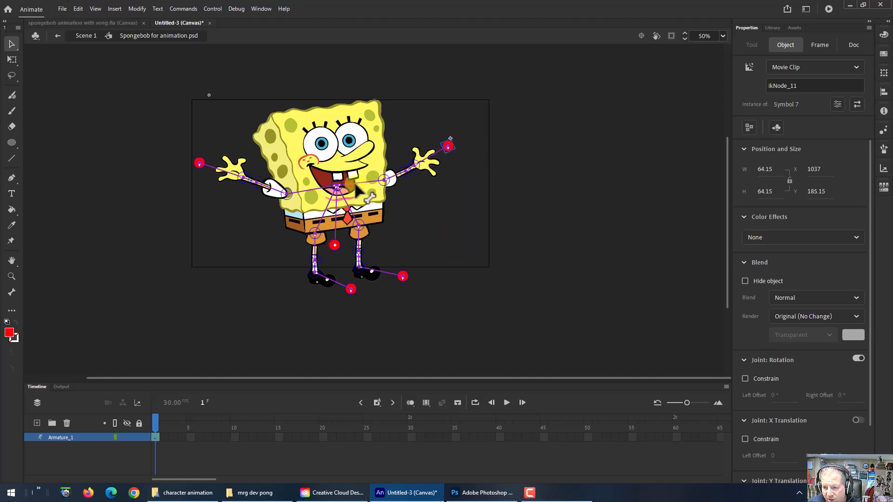
key("ctrl+z")
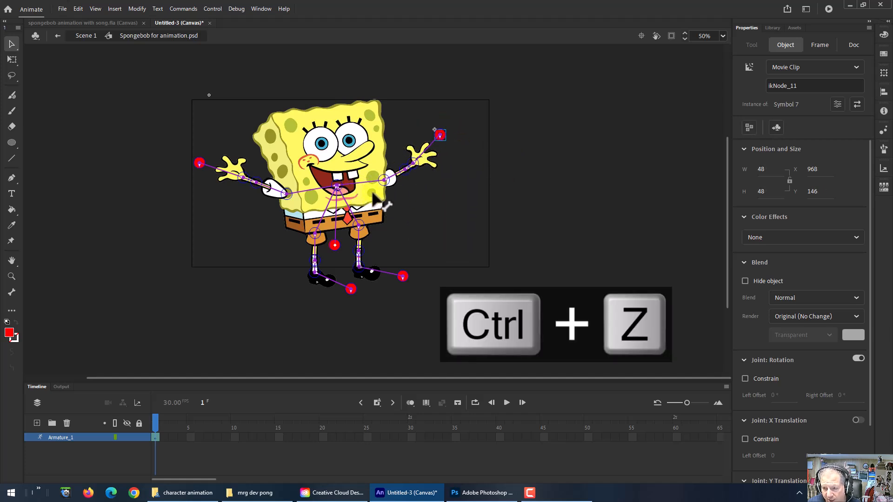
Turn off joint rotation for the bone from the body centre to the right shoulder and test the right arm
left_click(363, 182)
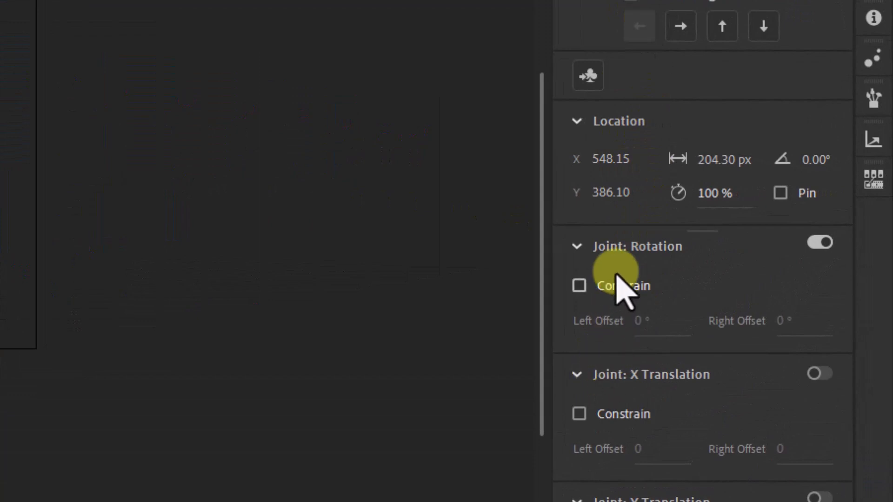
left_click(820, 242)
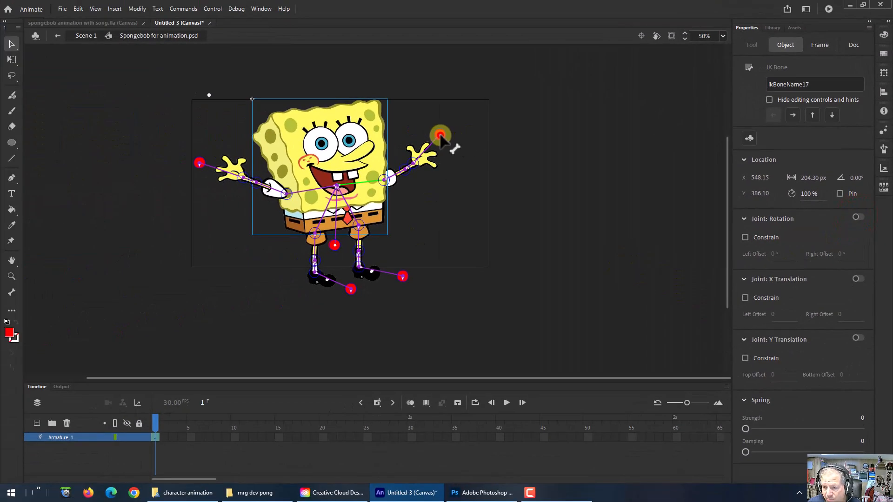
left_click_drag(440, 136, 463, 125)
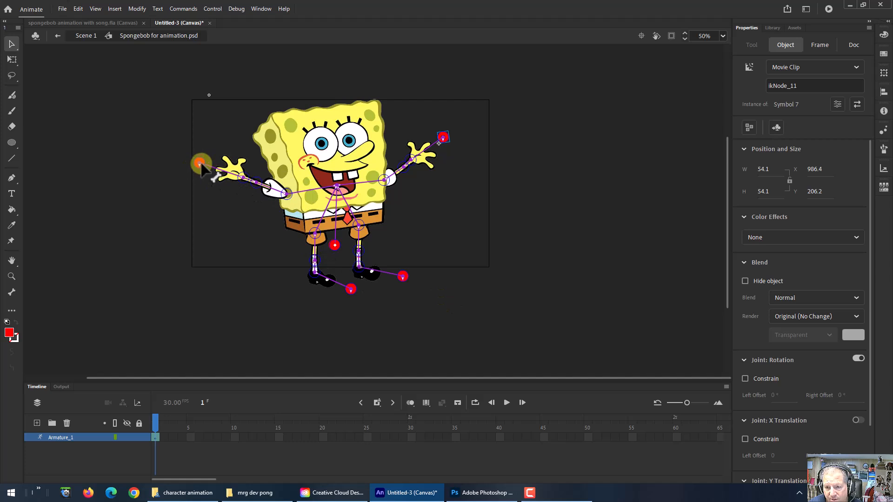
Test the left arm and left leg by moving their red controller circles
left_click_drag(201, 164, 201, 205)
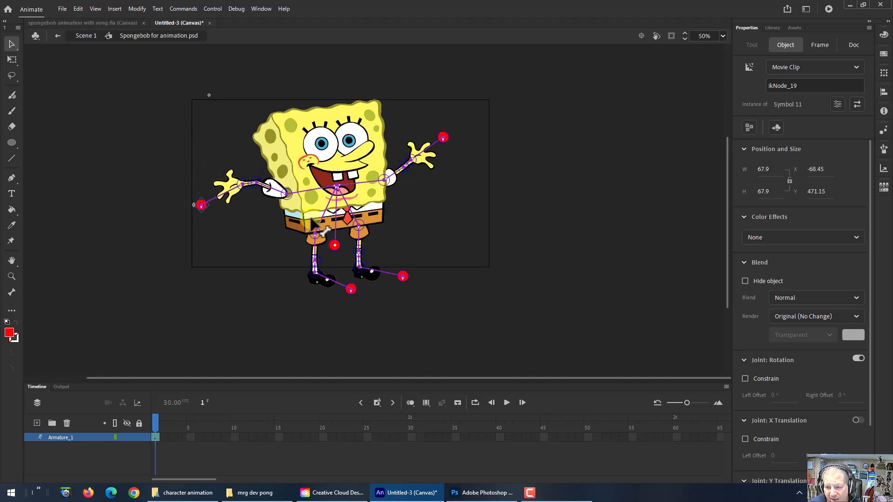
left_click(351, 289)
mouse_move(352, 292)
left_mouse_down()
mouse_move(248, 306)
mouse_move(344, 316)
mouse_move(355, 282)
left_mouse_up()
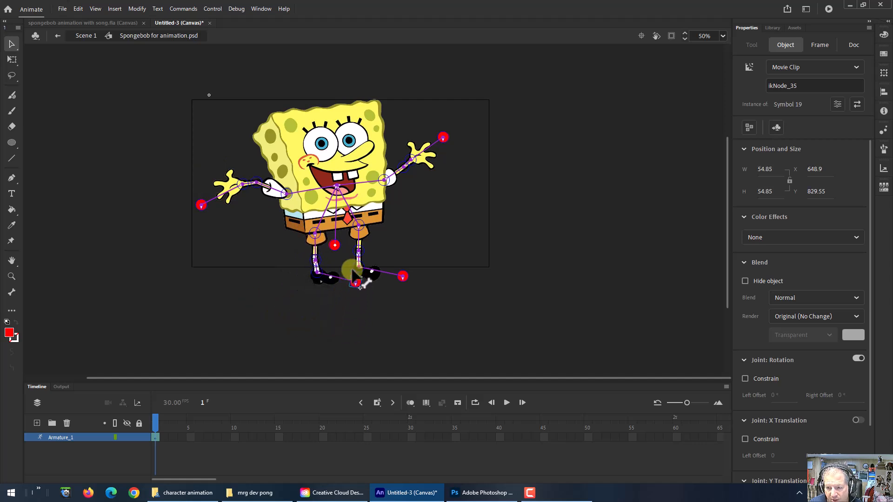
Turn off joint rotation for the bone from the body centre to the left hip and test the leg movement
left_click(328, 210)
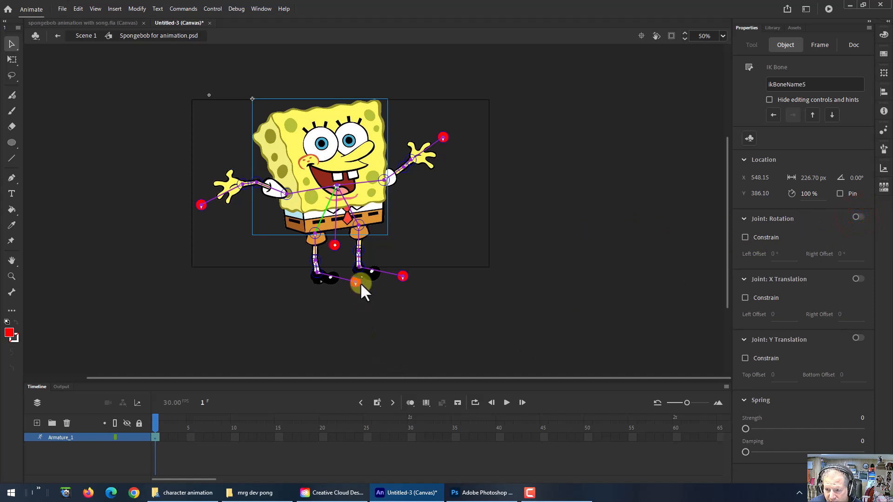
left_click_drag(360, 285, 418, 284)
left_click_drag(358, 285, 378, 285)
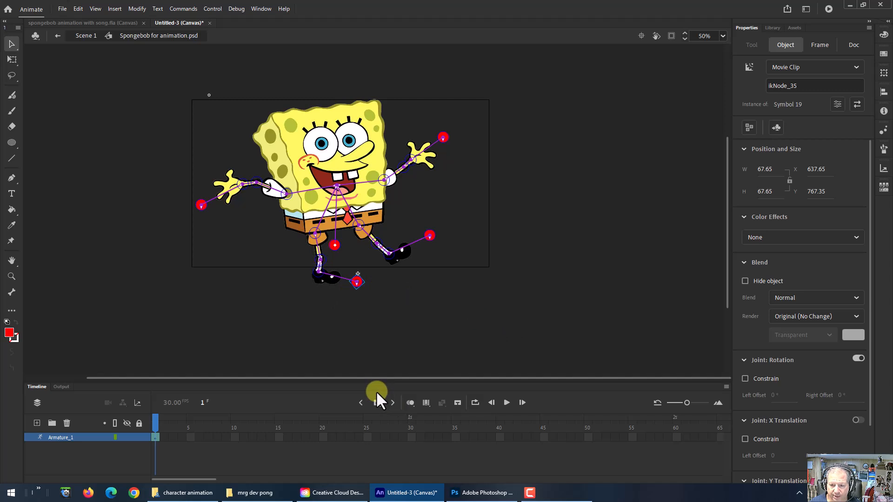
Pose the character in frame 1 with the left arm lowered, the right arm raised and both legs bent
left_click_drag(202, 205, 213, 165)
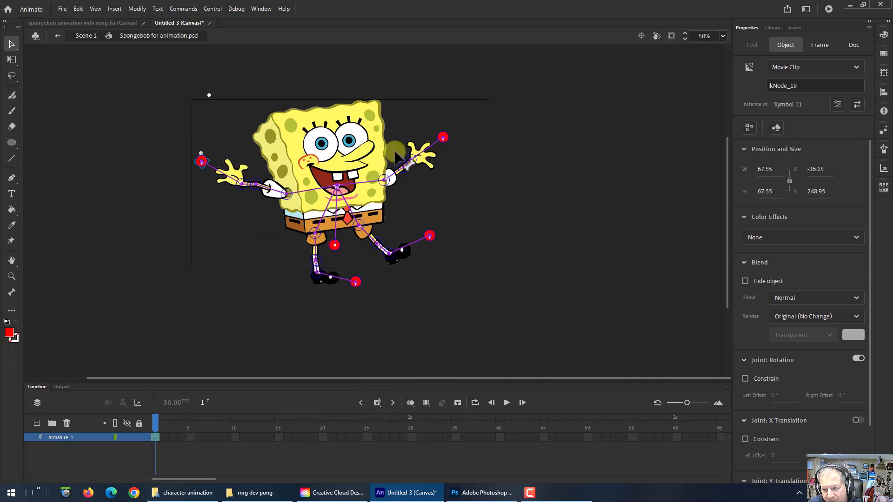
mouse_move(444, 141)
left_mouse_down()
mouse_move(443, 162)
mouse_move(434, 129)
left_mouse_up()
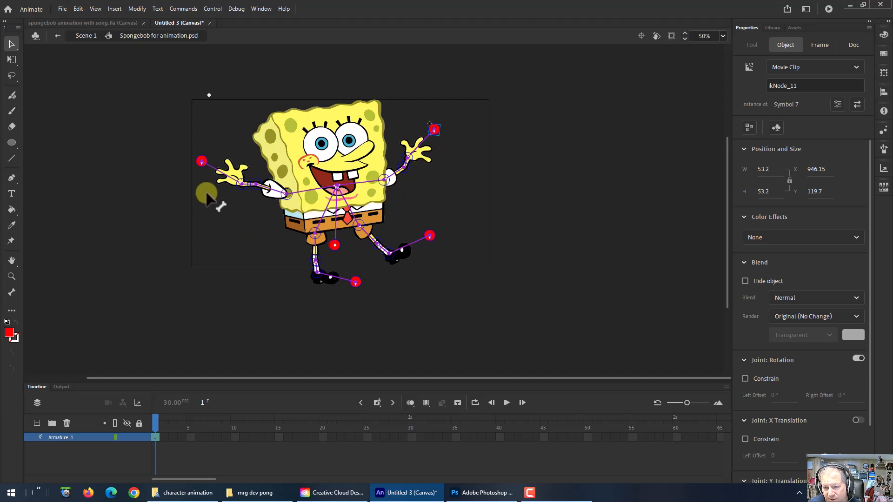
left_click_drag(203, 166, 205, 258)
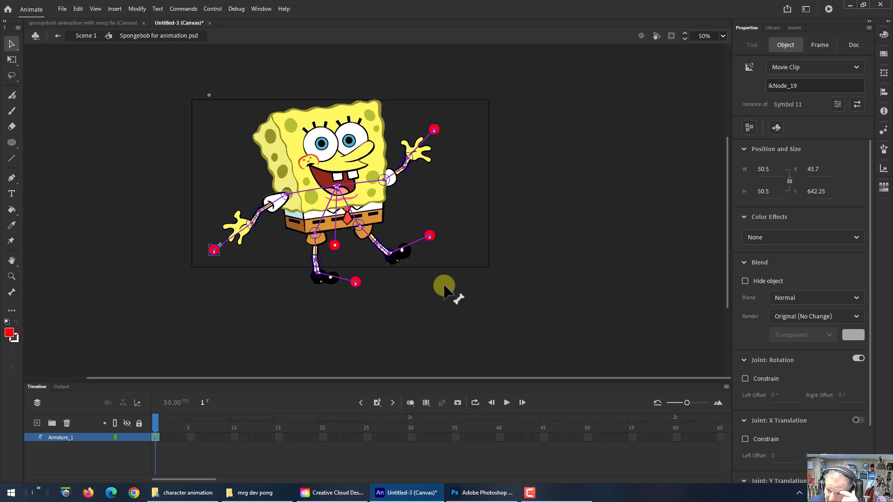
left_click_drag(358, 285, 368, 284)
left_click_drag(432, 239, 389, 257)
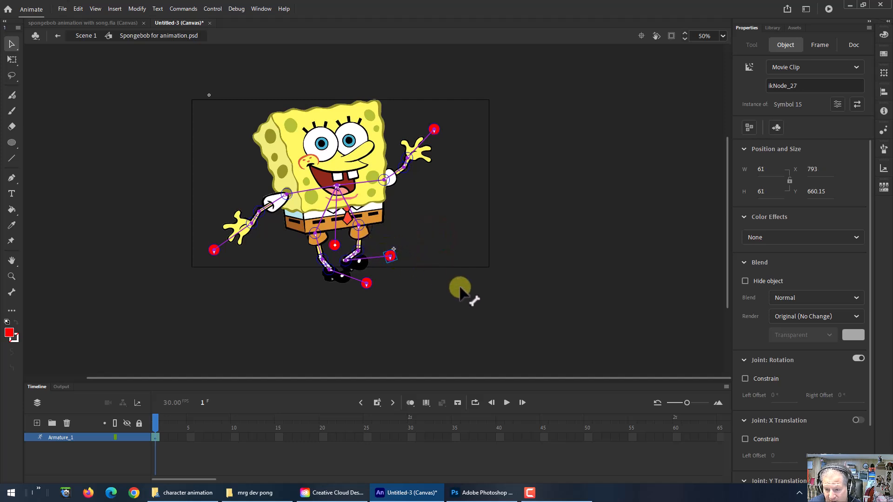
Insert a pose at frame 30 on the Armature_1 layer and place the playhead at frame 15
left_click(410, 437)
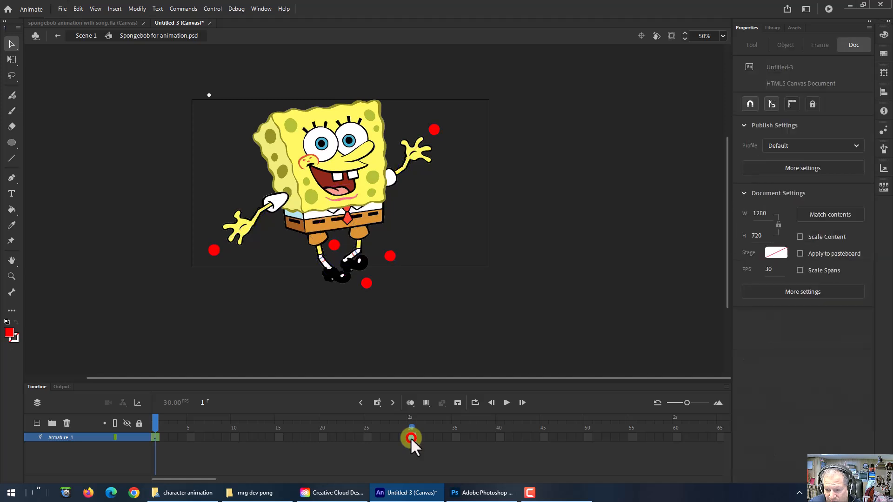
key("F6")
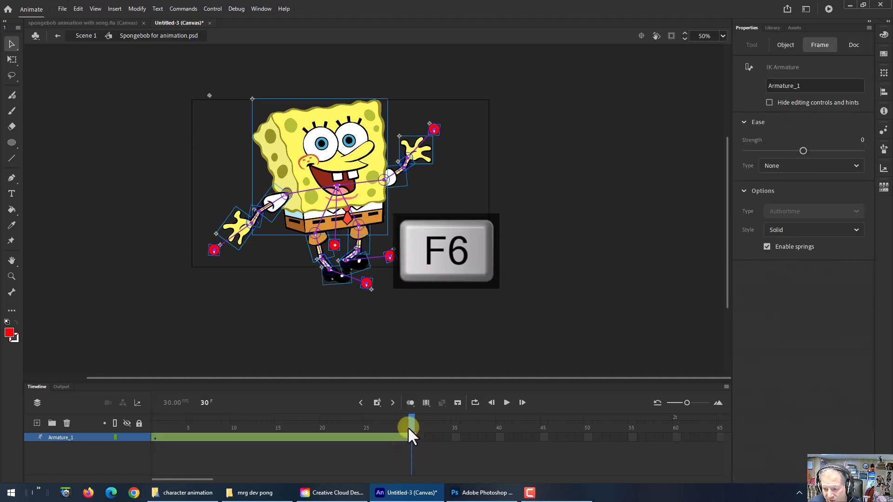
left_click_drag(414, 420, 339, 417)
left_click_drag(403, 414, 330, 416)
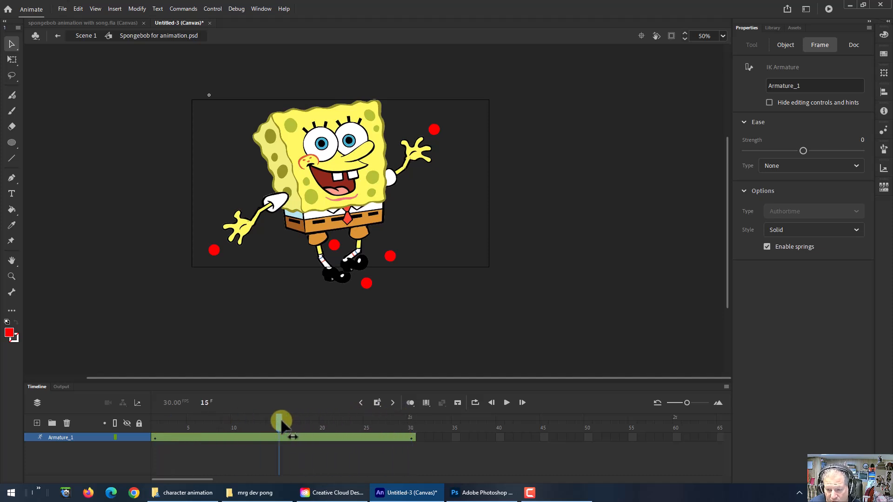
left_click(460, 349)
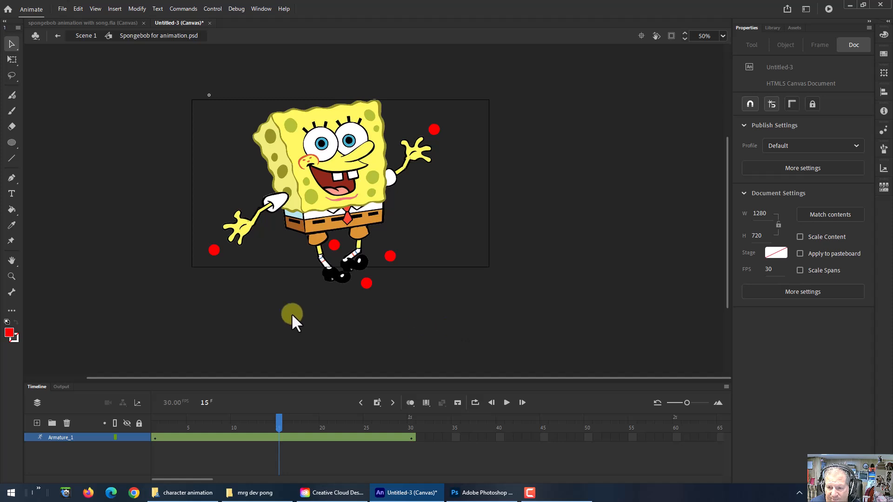
Raise the left arm and lower the right arm beside the body in frame 15
left_click(215, 251)
left_click_drag(214, 251, 205, 185)
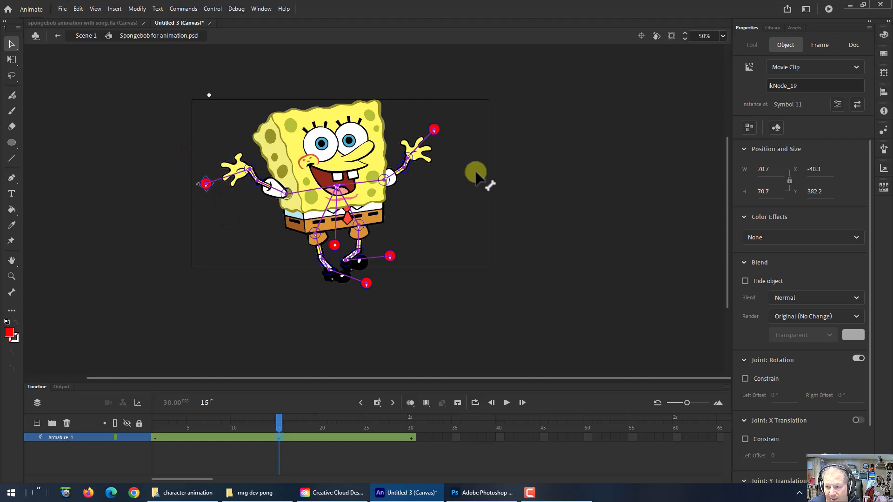
left_click_drag(439, 139, 385, 297)
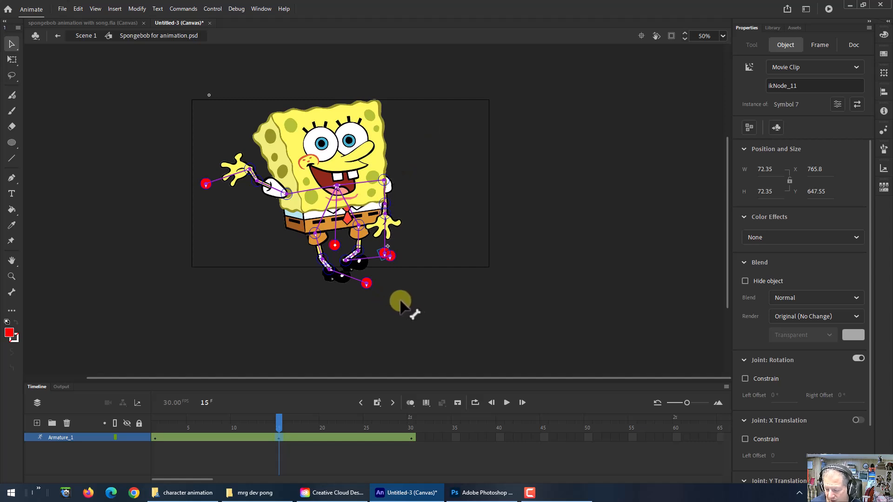
Send the lowered right arm's red controller, hand and forearm backward in the stacking order at frame 15
key("ctrl+Down")
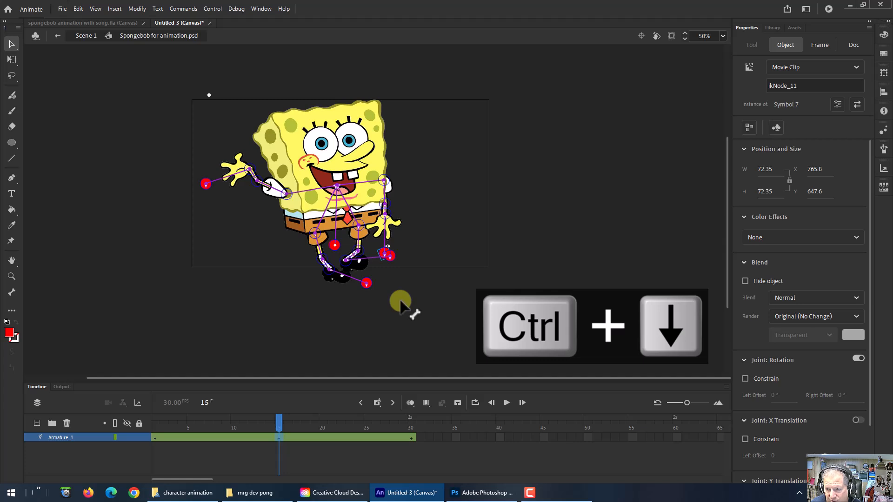
left_click(396, 225)
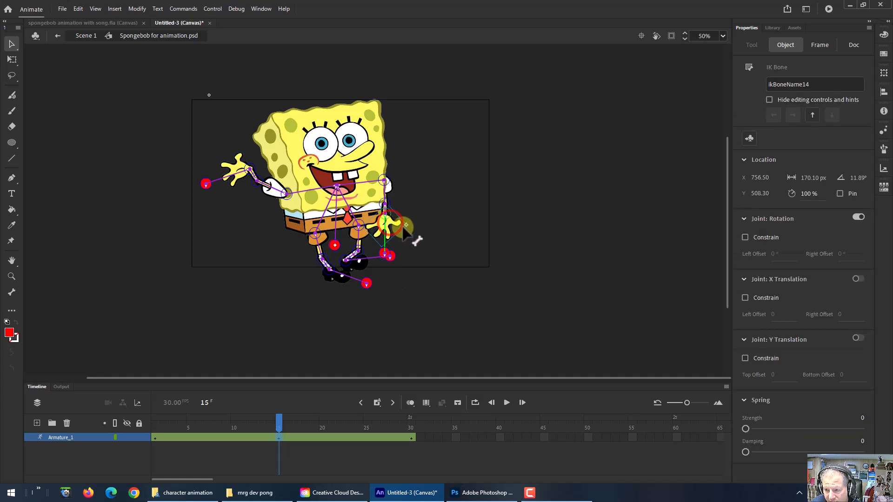
key("ctrl+Down")
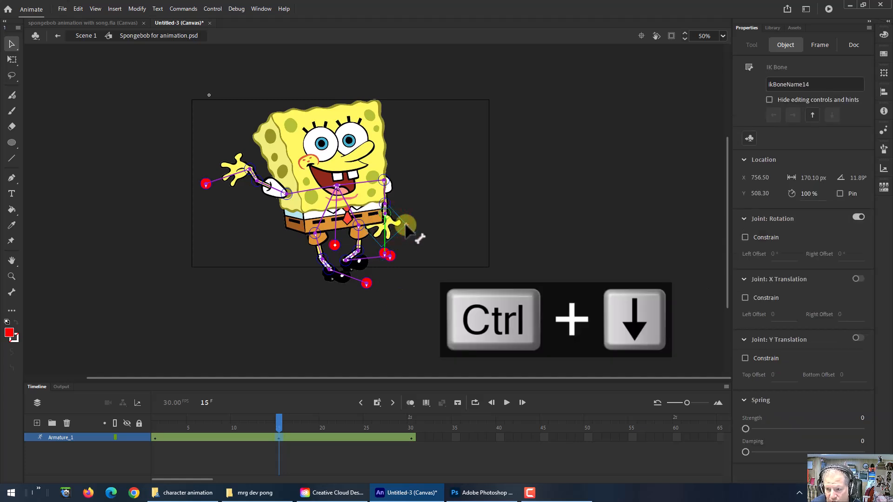
left_click(532, 183)
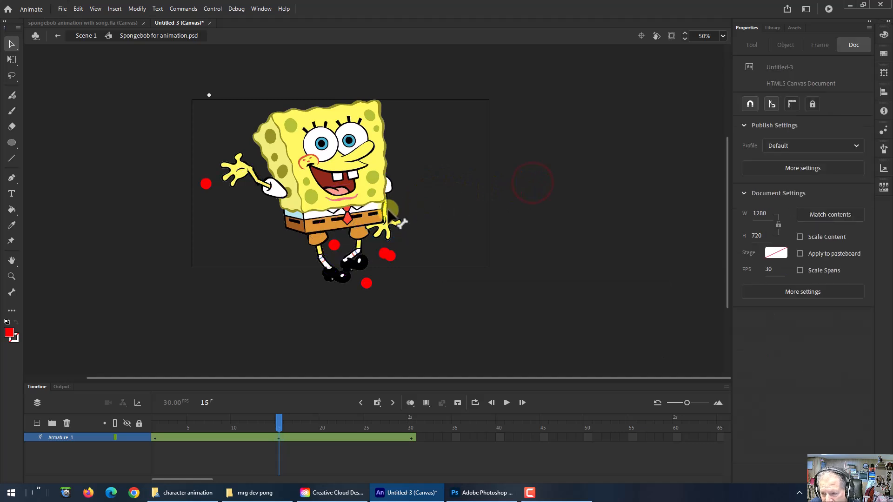
left_click(386, 209)
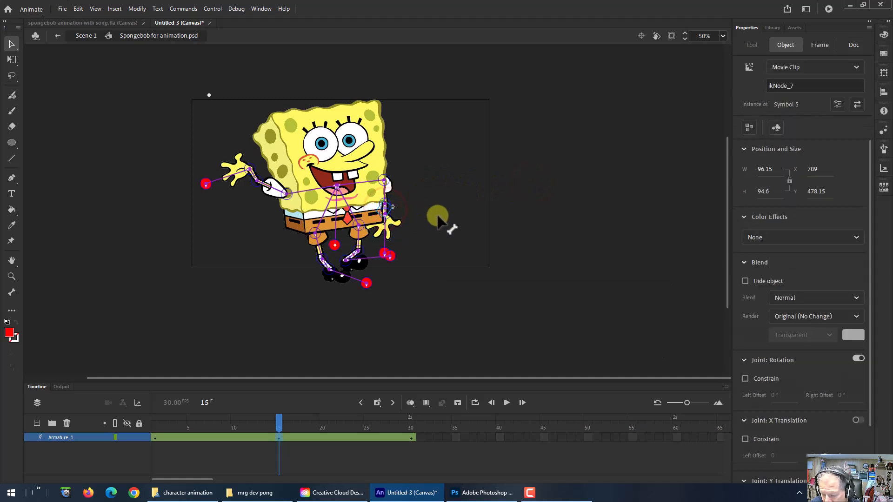
key("ctrl+Down")
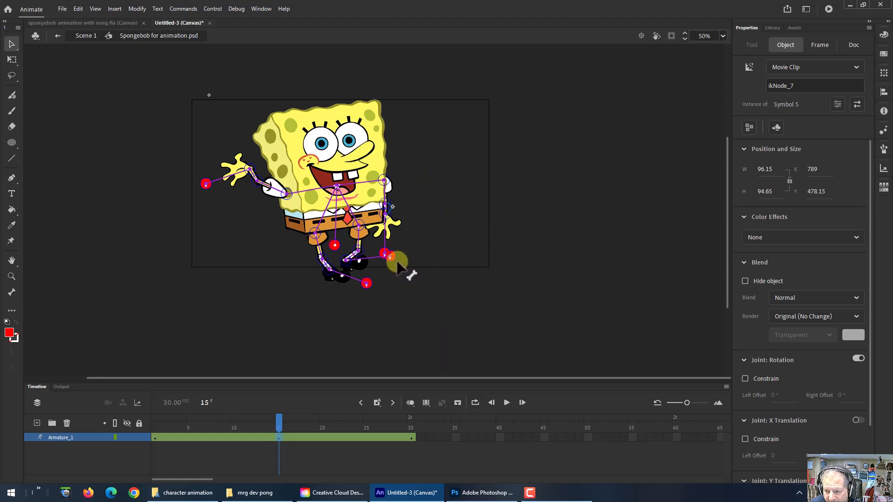
Spread both legs apart with the foot controllers in frame 15 and scrub through the animation from frame 1 to 30
left_click_drag(392, 258, 418, 257)
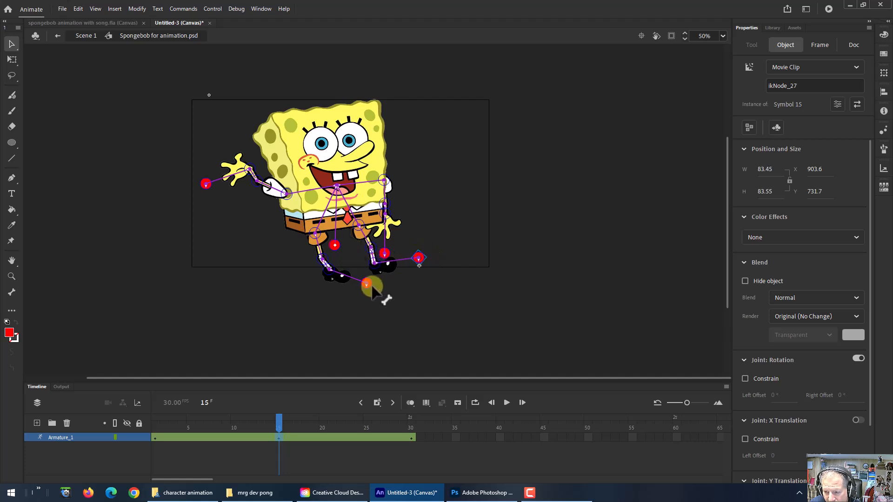
left_click_drag(372, 285, 338, 271)
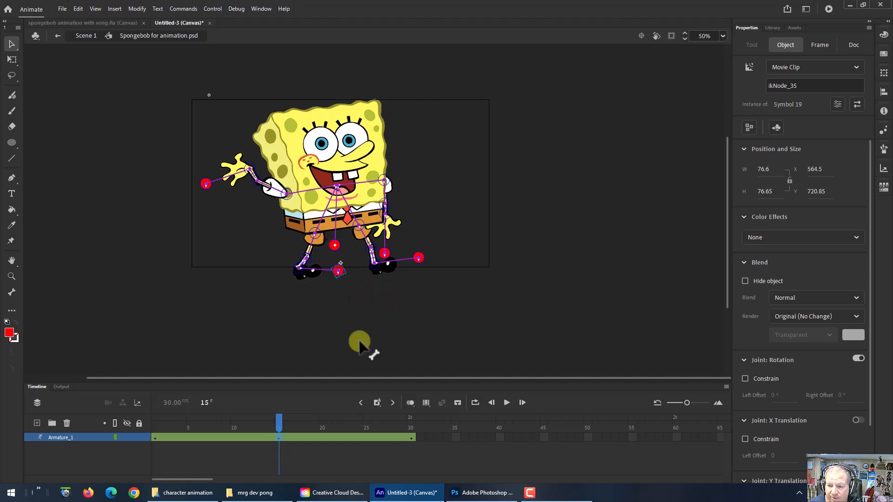
left_click_drag(283, 424, 417, 421)
left_click_drag(318, 423, 155, 421)
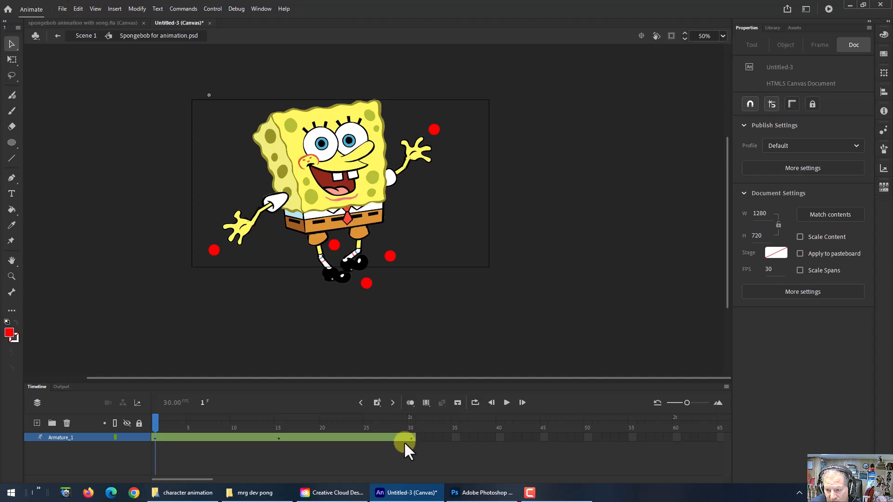
left_click_drag(156, 426, 211, 434)
right_click(207, 437)
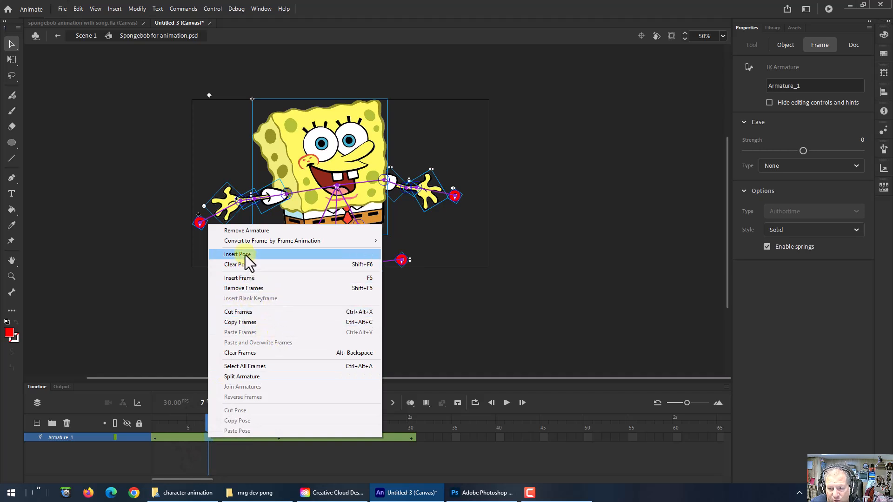
left_click(495, 308)
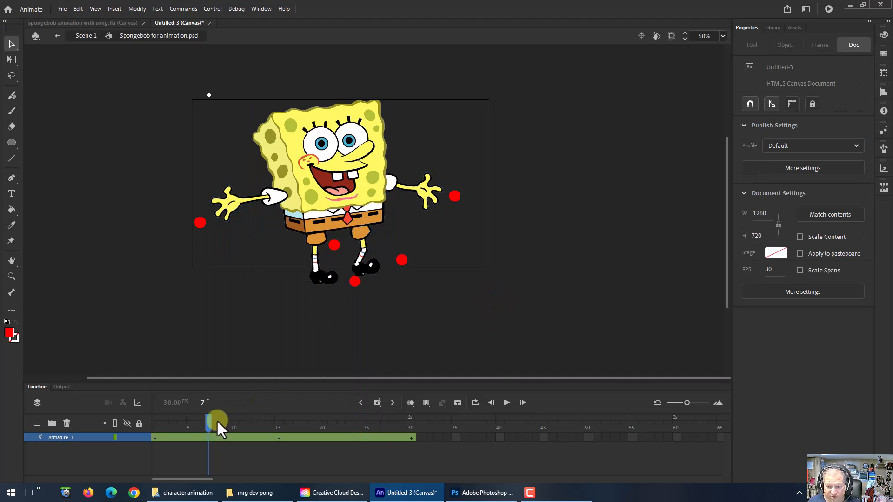
left_click_drag(210, 420, 151, 435)
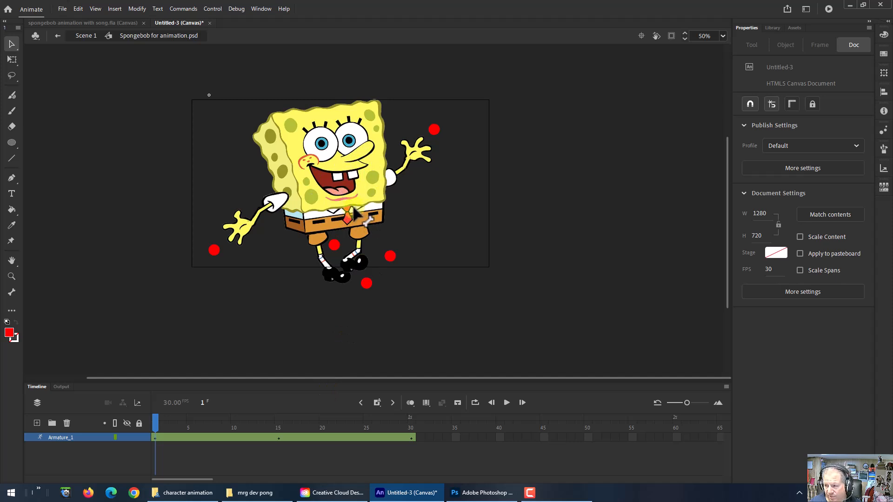
Compare the character in Scene 1 with the armature timeline inside its symbol, and reopen the symbol for editing
left_click(86, 38)
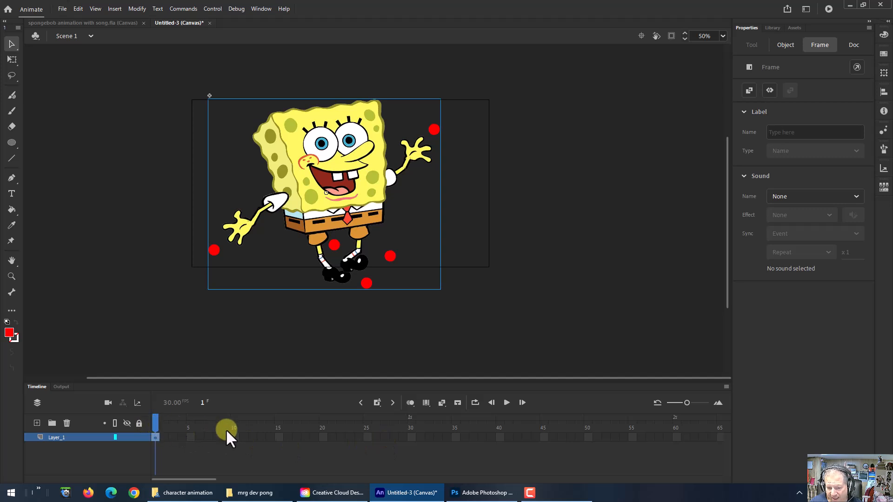
double_click(364, 186)
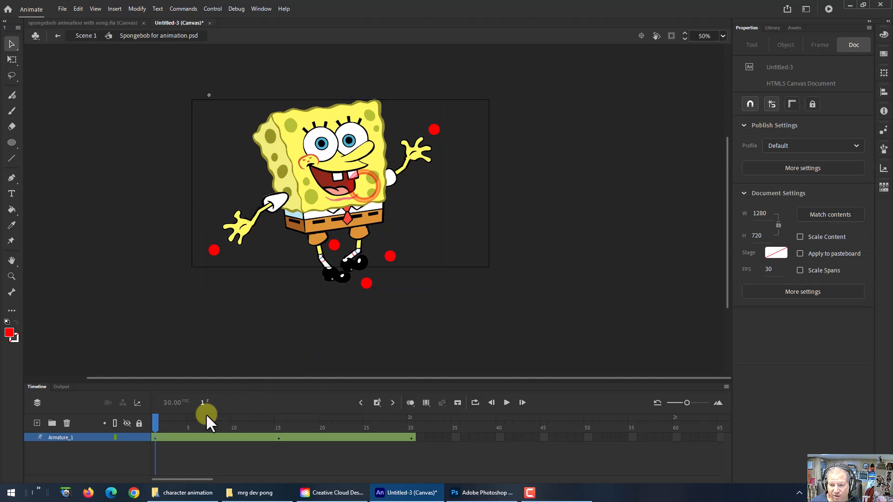
mouse_move(155, 424)
left_mouse_down()
mouse_move(415, 421)
mouse_move(155, 419)
left_mouse_up()
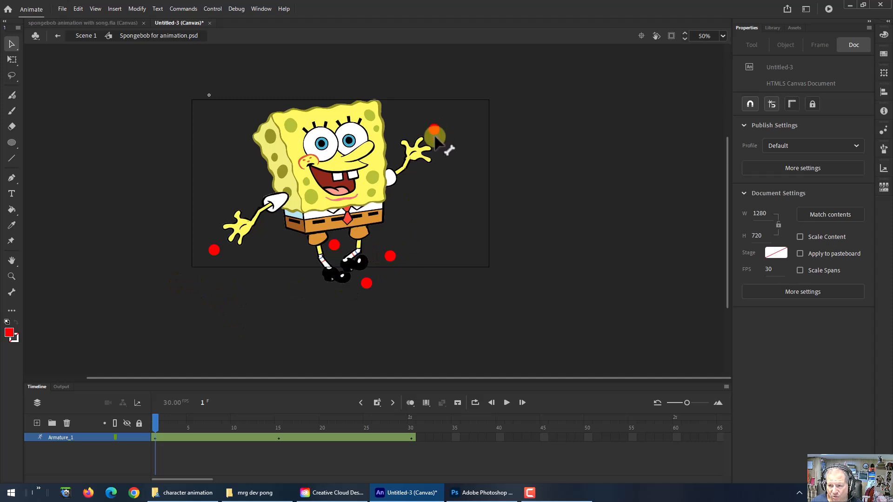
left_click(90, 37)
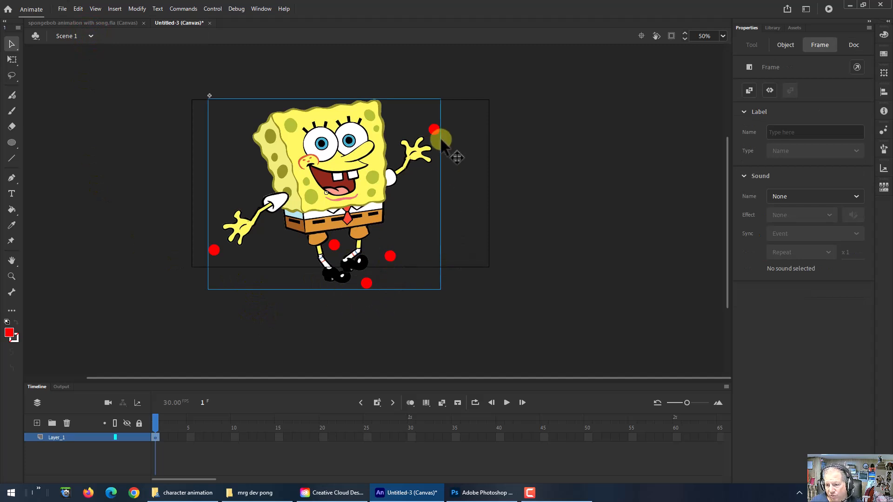
left_click(349, 168)
double_click(349, 168)
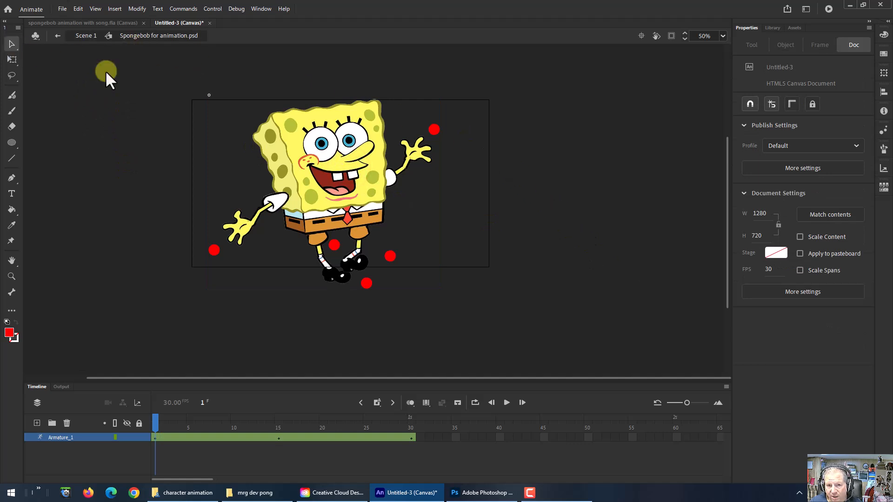
Hide the right hand's red controller in frame 1 by setting its colour effect to Alpha 0%
left_click(434, 129)
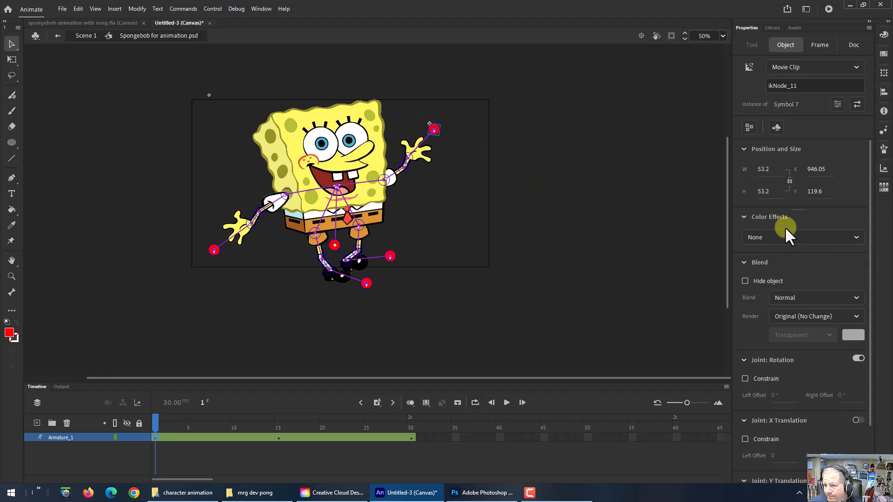
left_click(12, 59)
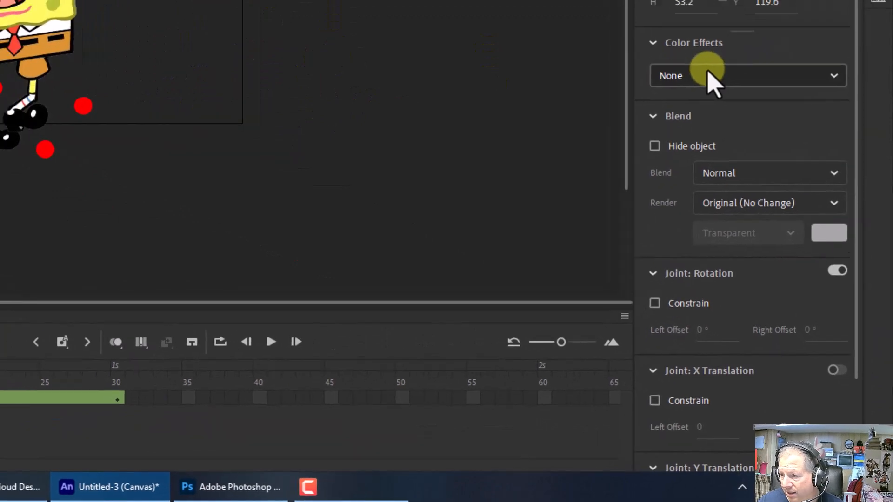
left_click(706, 69)
left_click(697, 188)
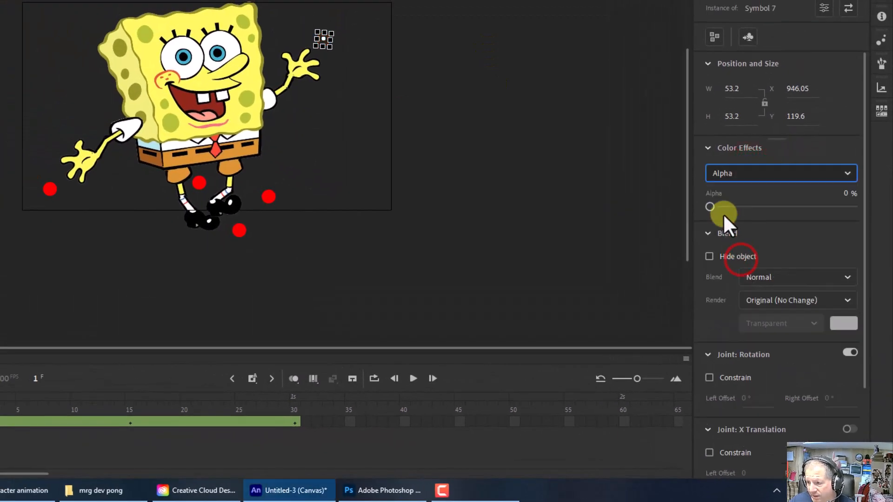
mouse_move(709, 207)
left_mouse_down()
mouse_move(820, 199)
mouse_move(691, 211)
mouse_move(651, 241)
left_mouse_up()
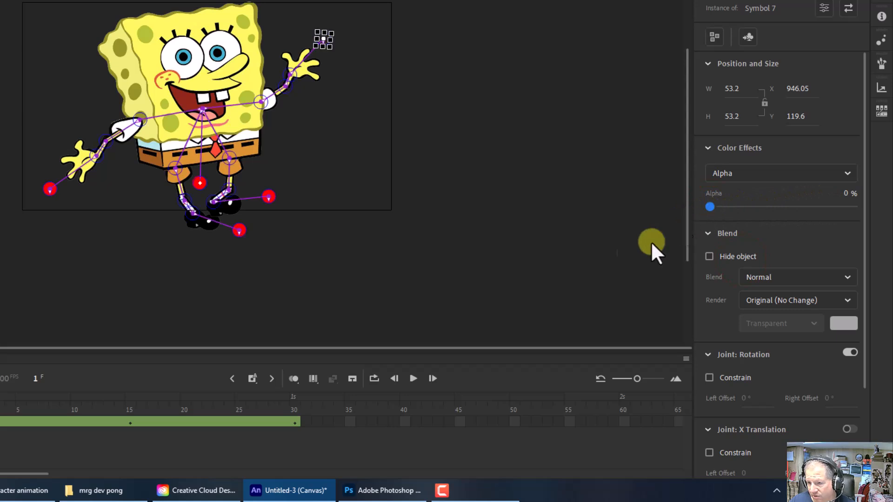
Make both foot controllers invisible in frame 1 with an Alpha colour effect of 0%
left_click(274, 199)
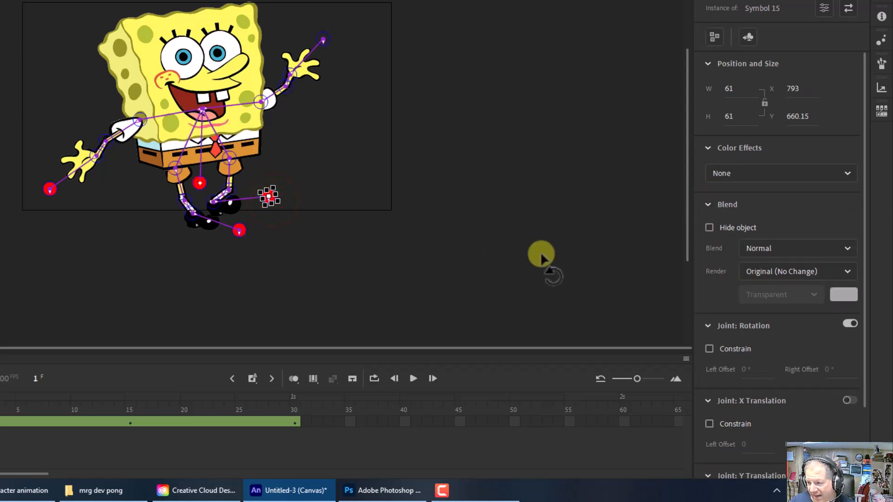
left_click(737, 172)
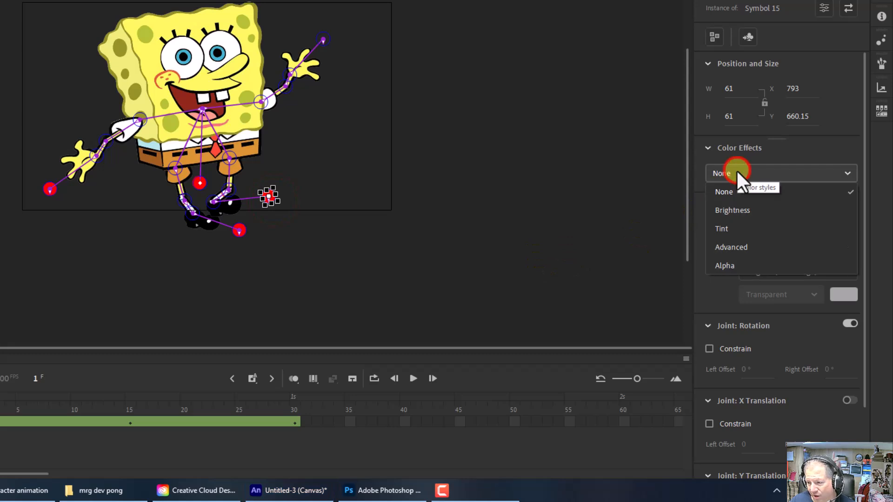
left_click(732, 265)
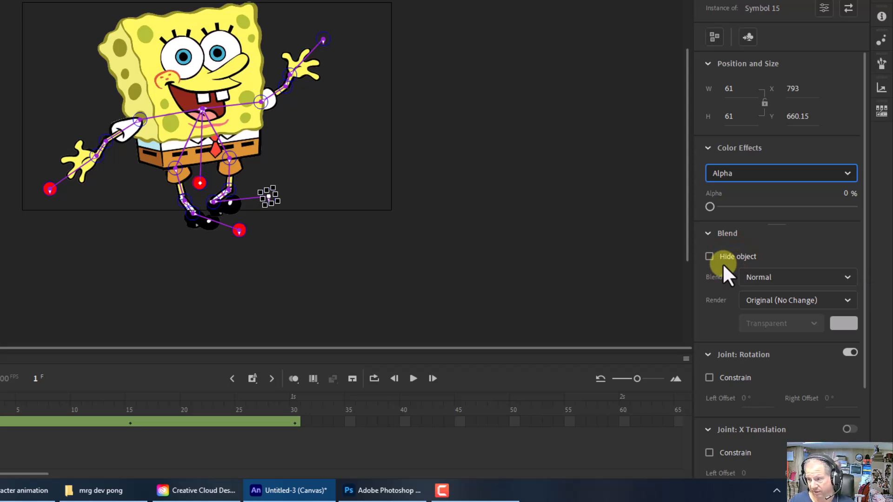
left_click(241, 232)
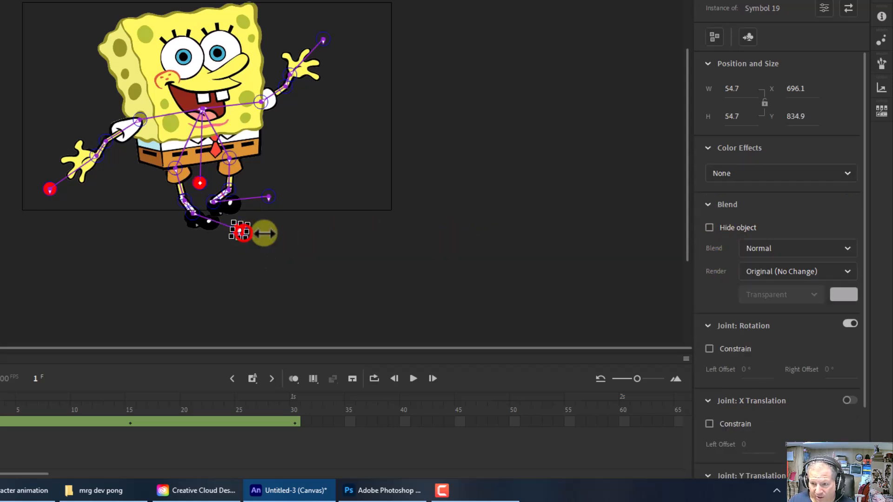
left_click(719, 174)
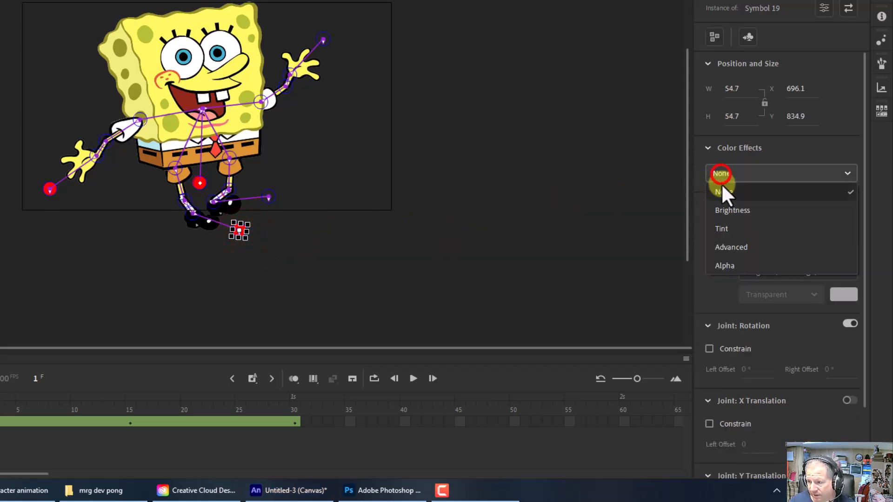
left_click(729, 261)
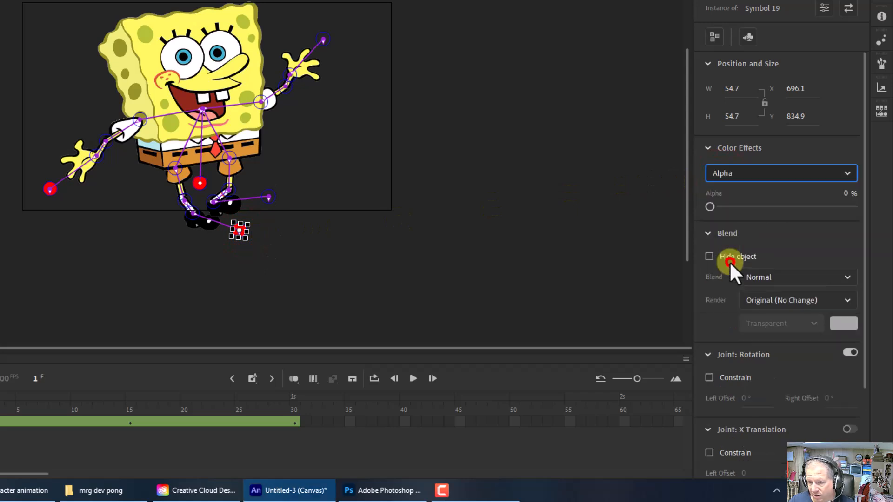
Set the body and left hand controllers to Alpha 0% and return to Scene 1
left_click(199, 183)
left_click(718, 173)
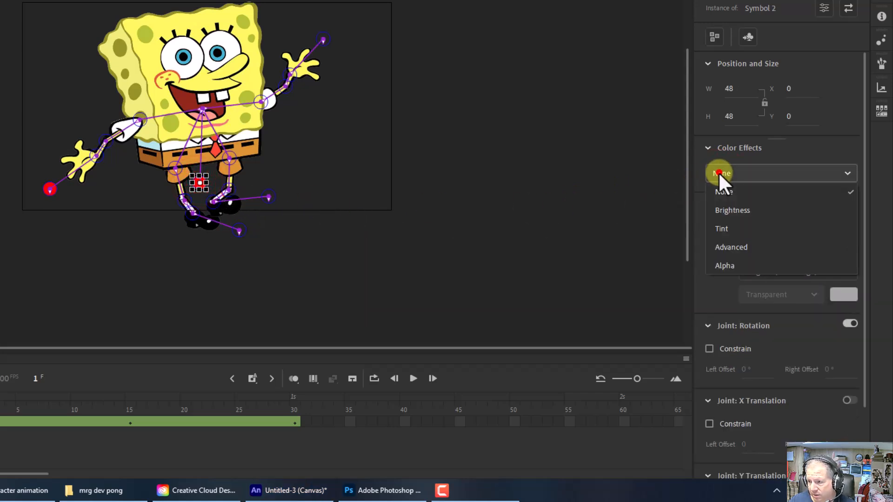
left_click(732, 258)
left_click(54, 193)
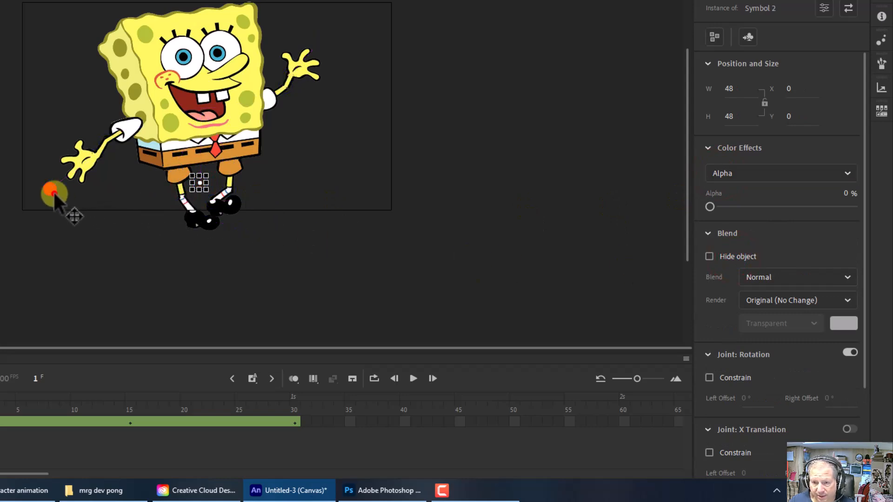
left_click(738, 174)
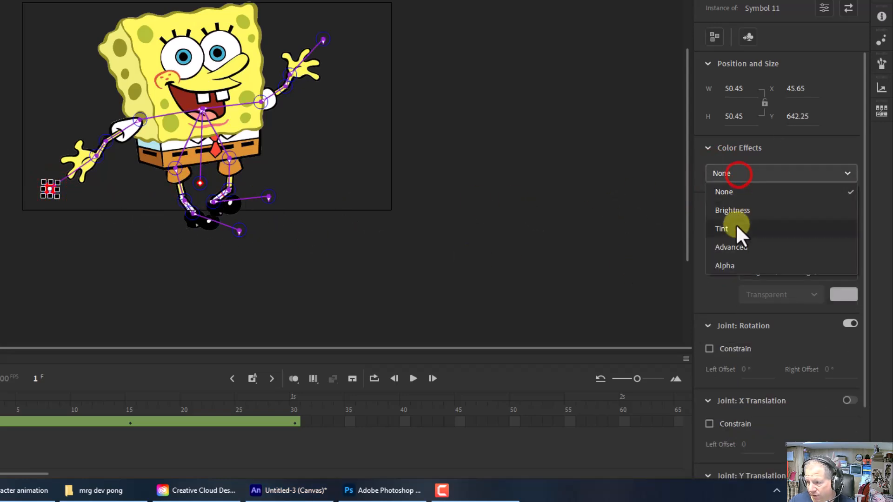
left_click(736, 262)
left_click(86, 36)
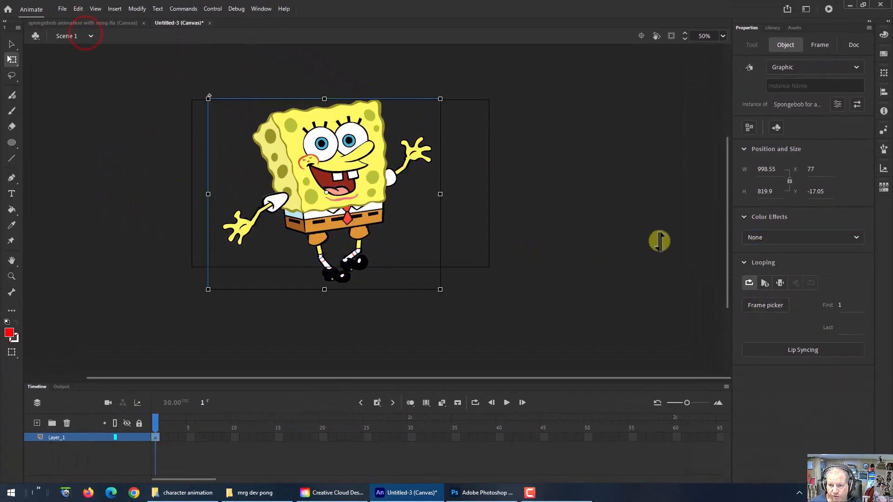
Extend Layer_1 in Scene 1 to frame 150 and return the playhead to frame 1
left_click(621, 213)
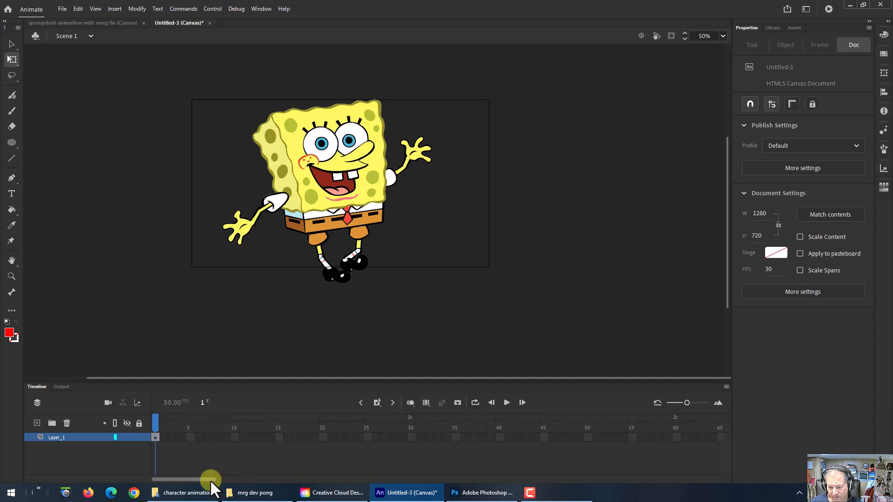
left_click_drag(210, 479, 325, 478)
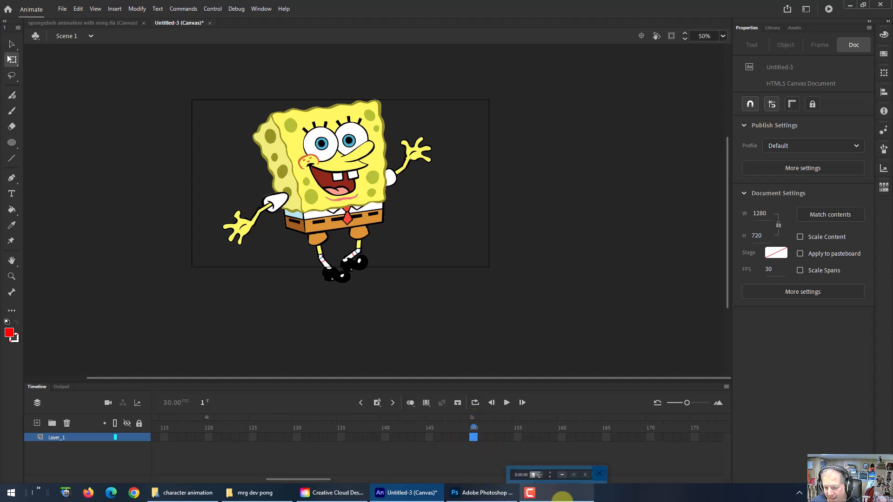
key("F5")
left_click_drag(474, 423, 148, 442)
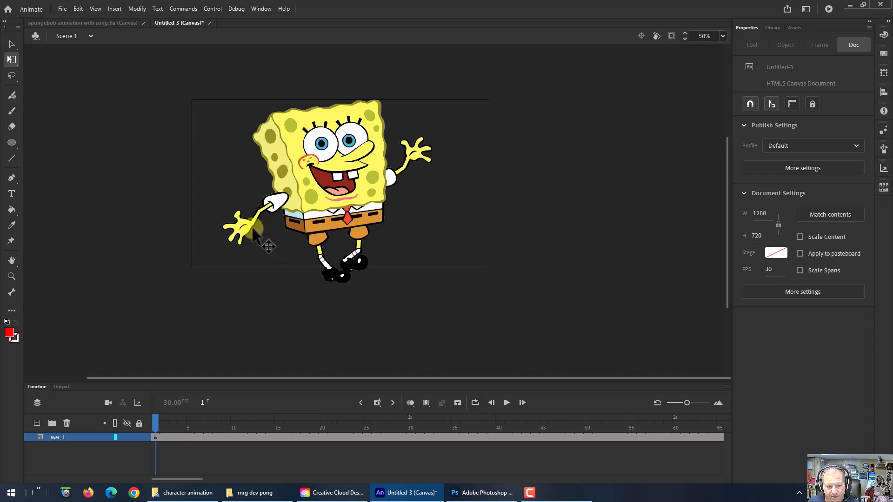
Add a layer named bg, rename the SpongeBob layer sb, and place bg beneath sb
left_click(36, 423)
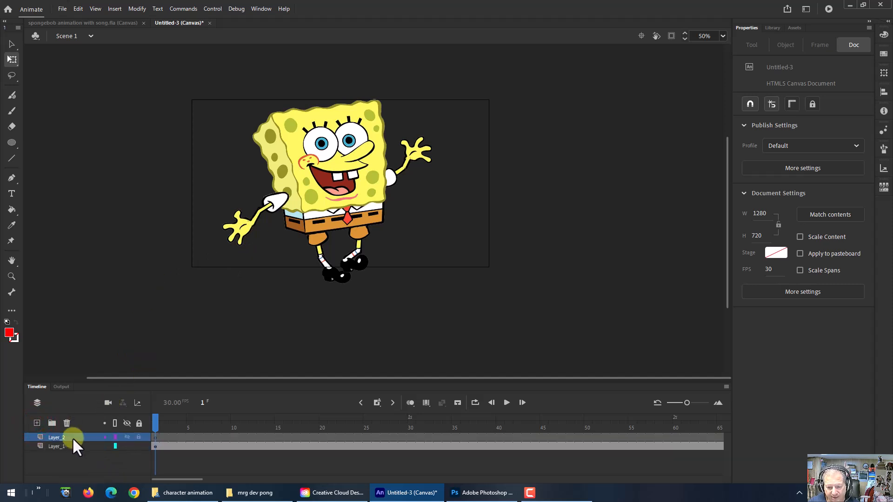
left_click(49, 438)
double_click(53, 438)
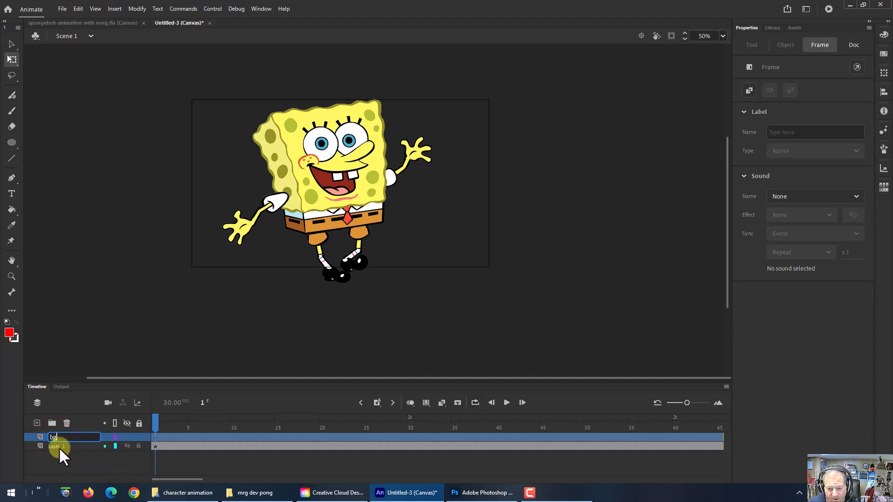
double_click(59, 447)
type("sb")
key("Return")
left_click_drag(73, 439, 91, 452)
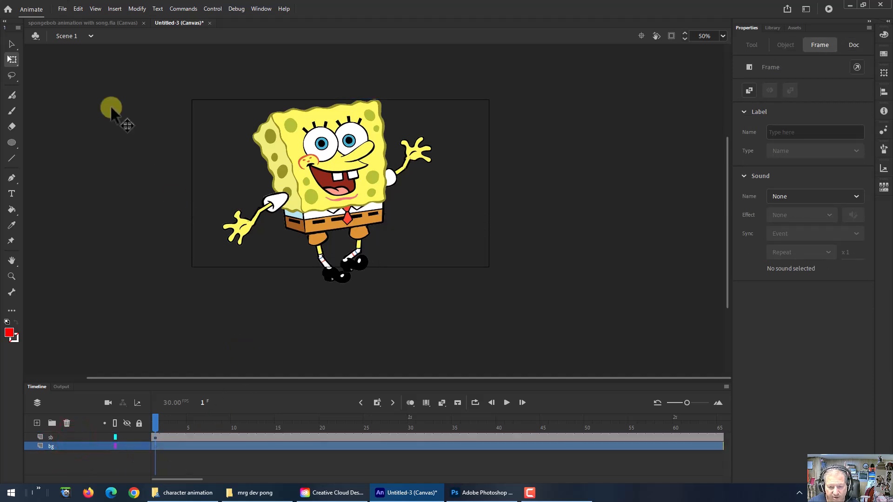
Import the background image ConchStreetStock.jpg from the character animation folder into the library
left_click(60, 9)
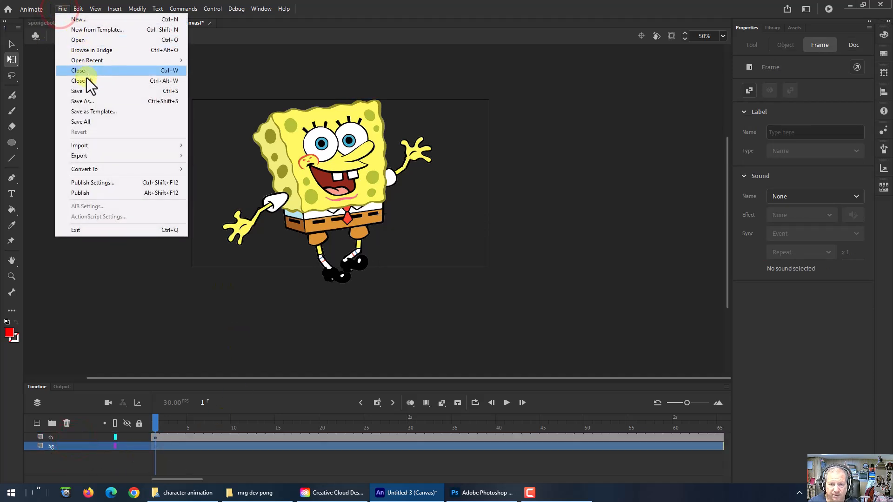
mouse_move(84, 145)
left_click(244, 155)
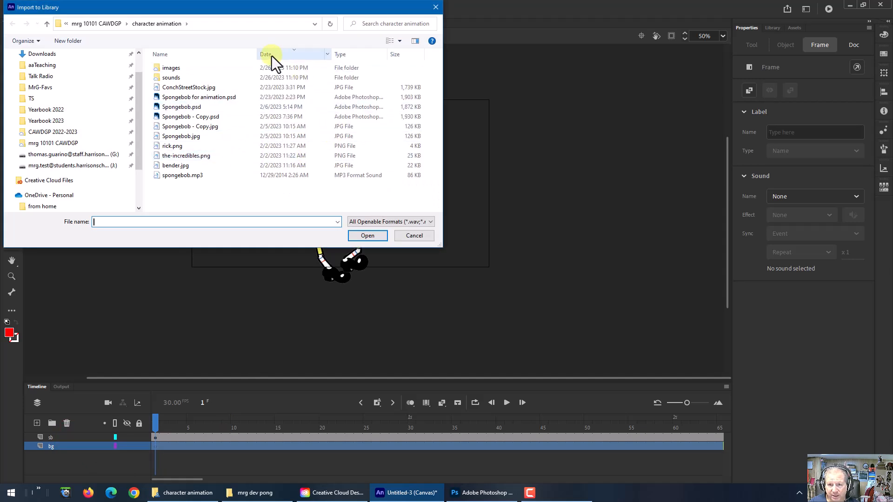
left_click(203, 89)
left_click(367, 233)
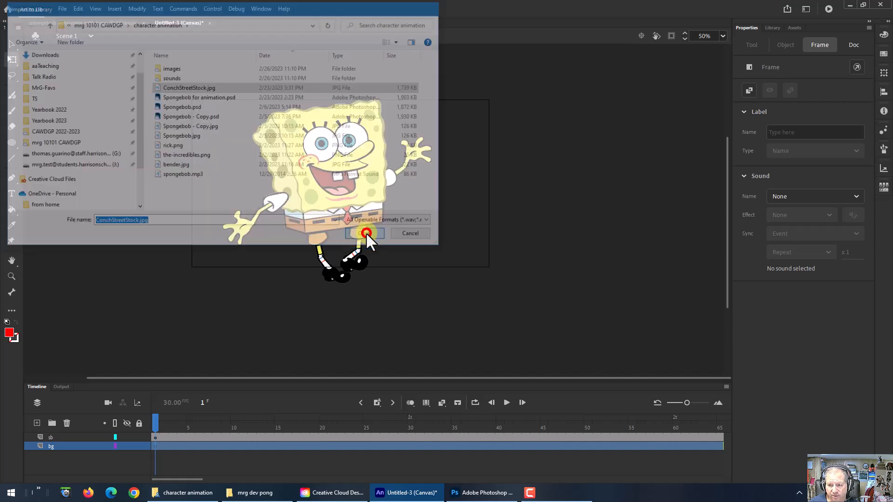
Place ConchStreetStock.jpg from the library on the stage in the bg layer
left_click(775, 27)
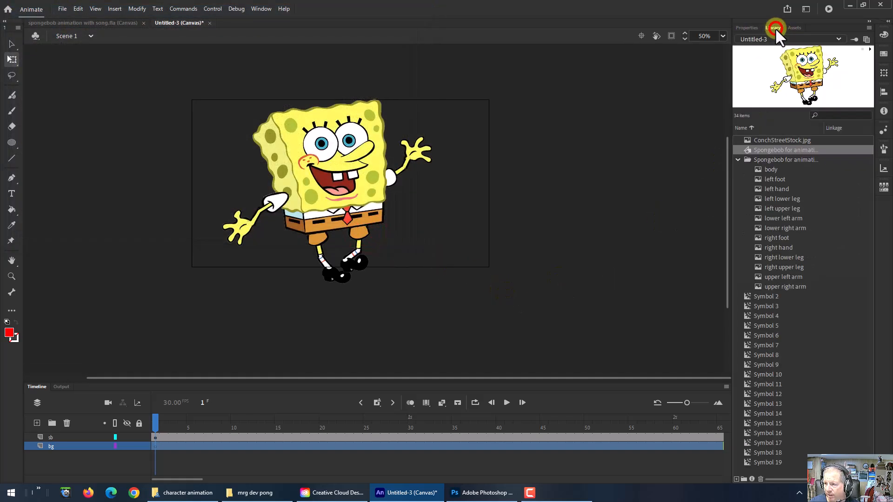
left_click(771, 140)
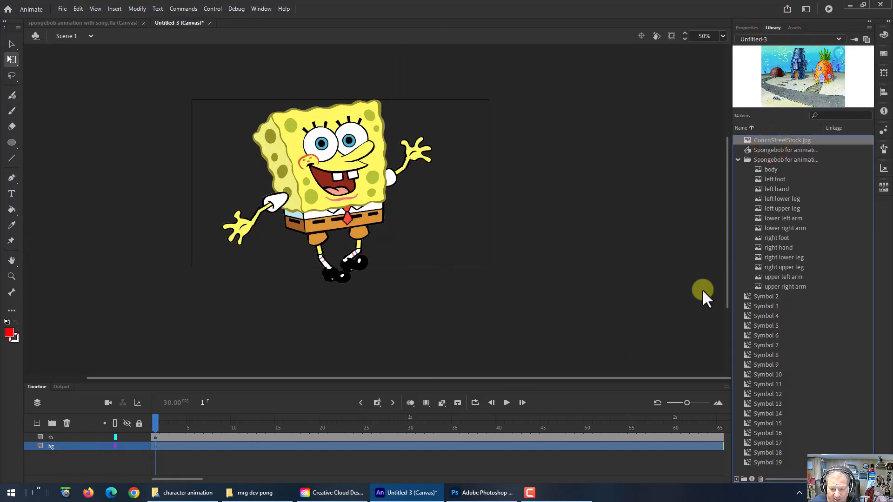
left_click_drag(798, 86, 577, 270)
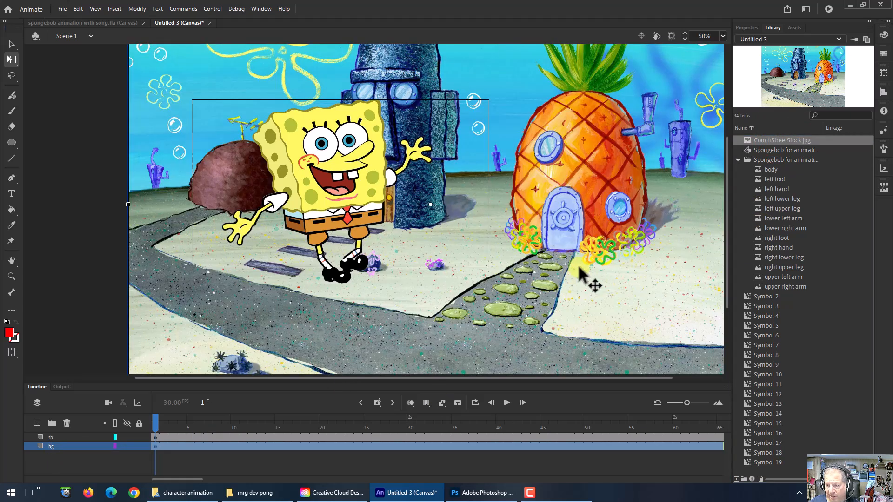
Match the background's width and height to the stage, align it to the stage's left and top edges, and lock the bg layer
left_click(883, 92)
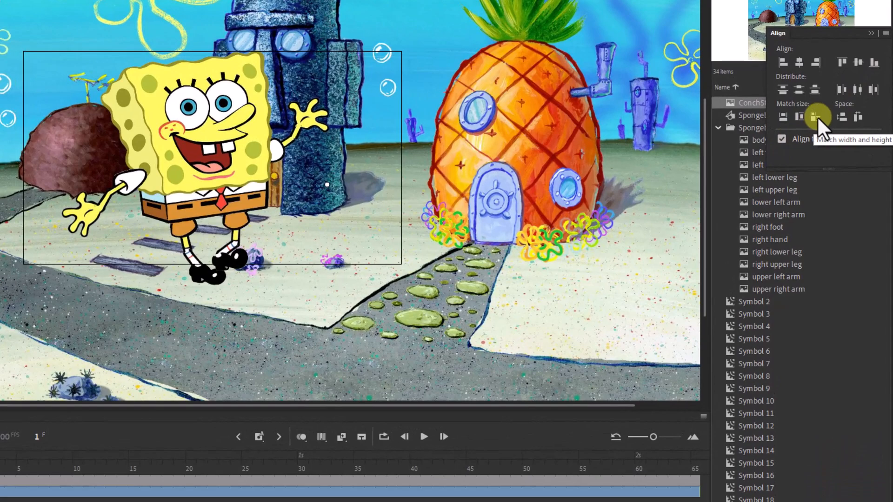
left_click(816, 117)
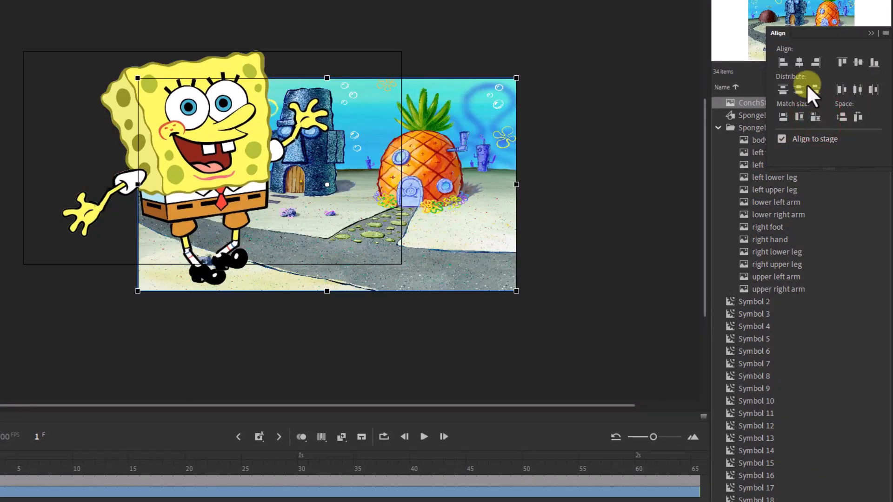
left_click(782, 62)
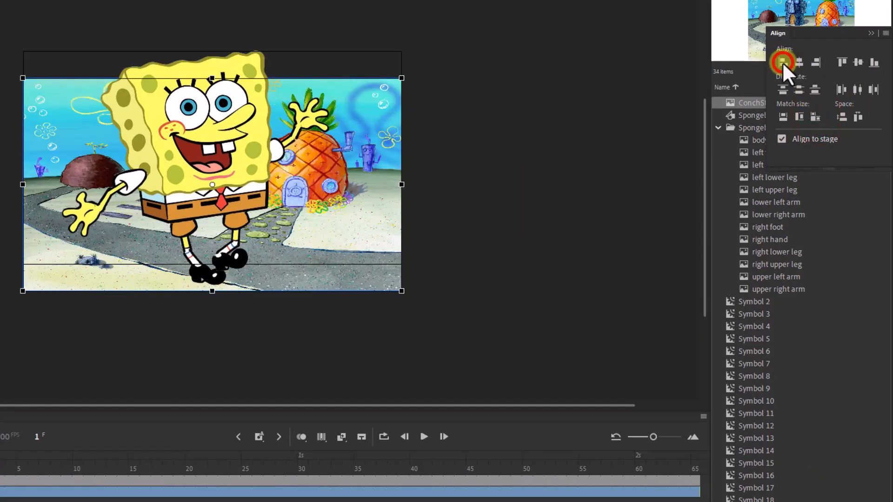
left_click(840, 62)
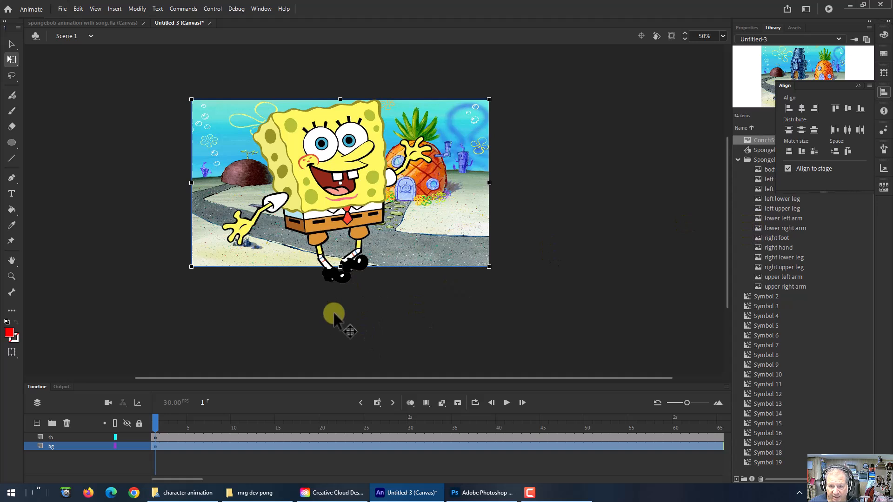
left_click(137, 445)
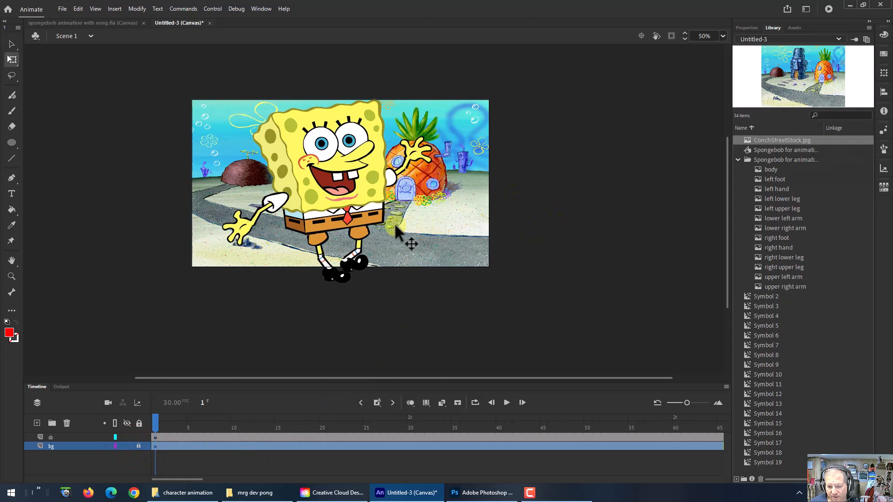
Scale SpongeBob down to suit the street scene and position him just outside the stage's left edge, level with the brown rock
left_click(367, 203)
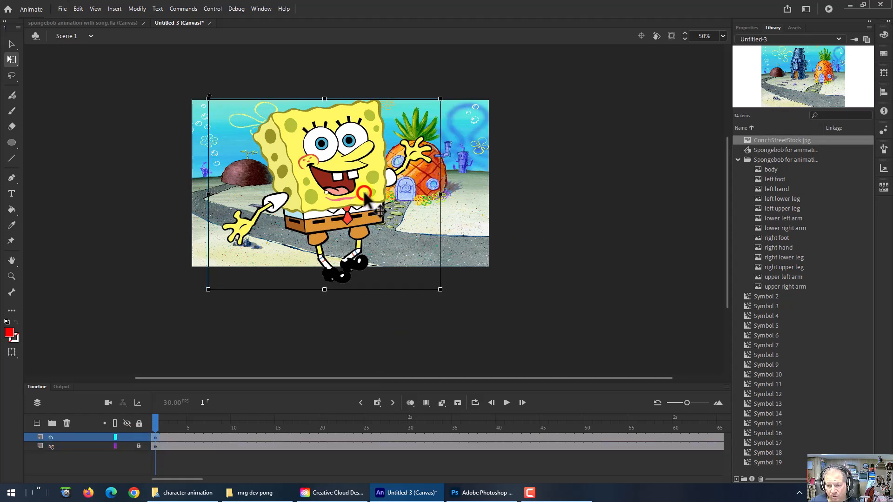
left_click(319, 274)
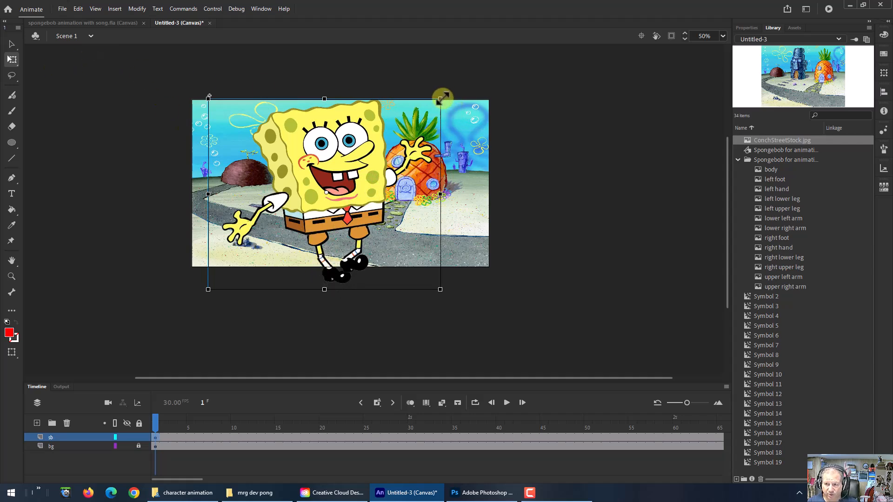
left_click_drag(442, 98, 392, 164)
left_click_drag(337, 199, 292, 229)
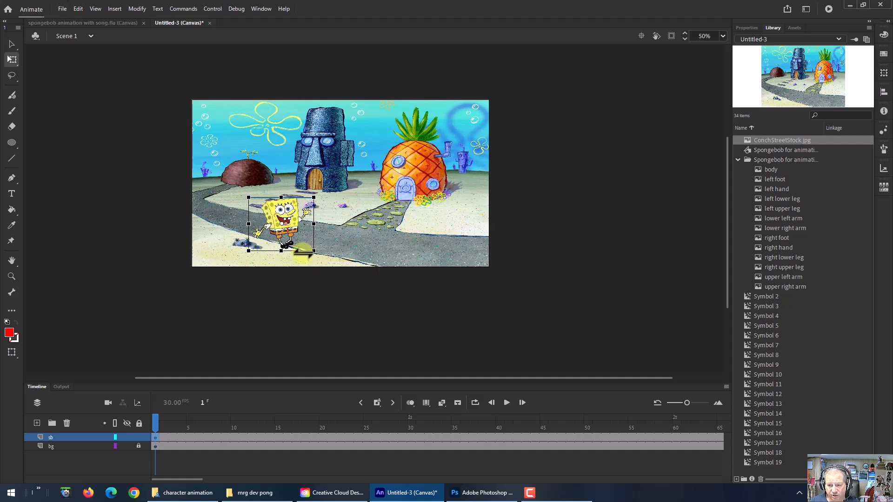
left_click_drag(293, 218, 153, 172)
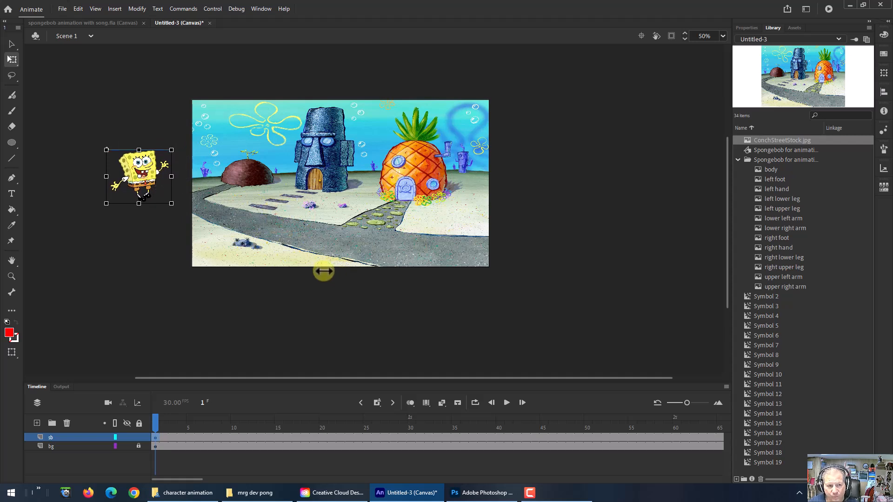
Create a motion tween on the sb layer and return the playhead to frame 1
right_click(313, 438)
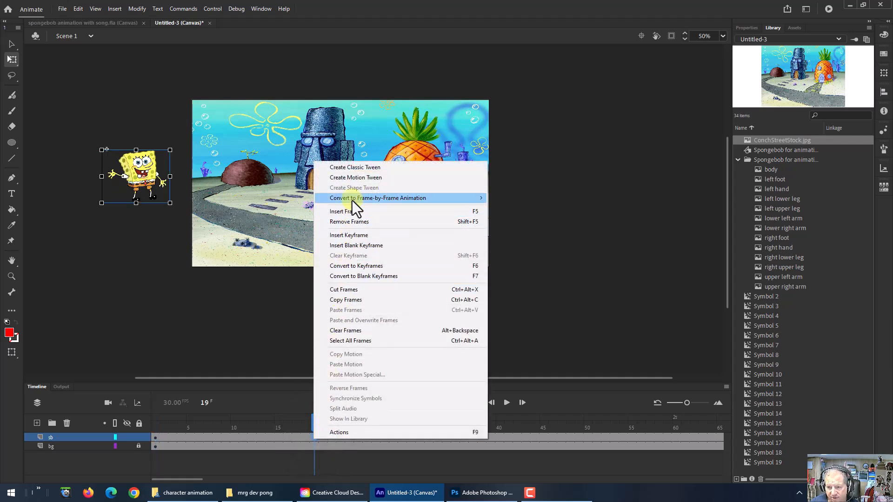
left_click(353, 179)
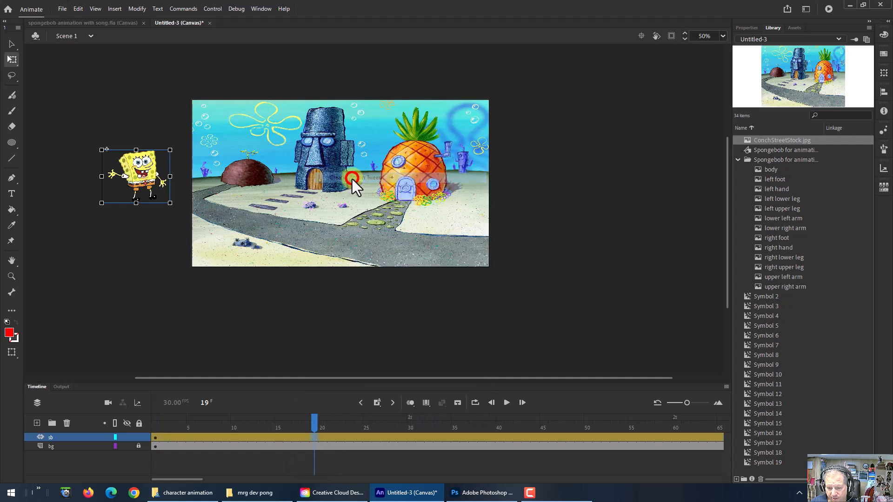
left_click_drag(312, 419, 153, 424)
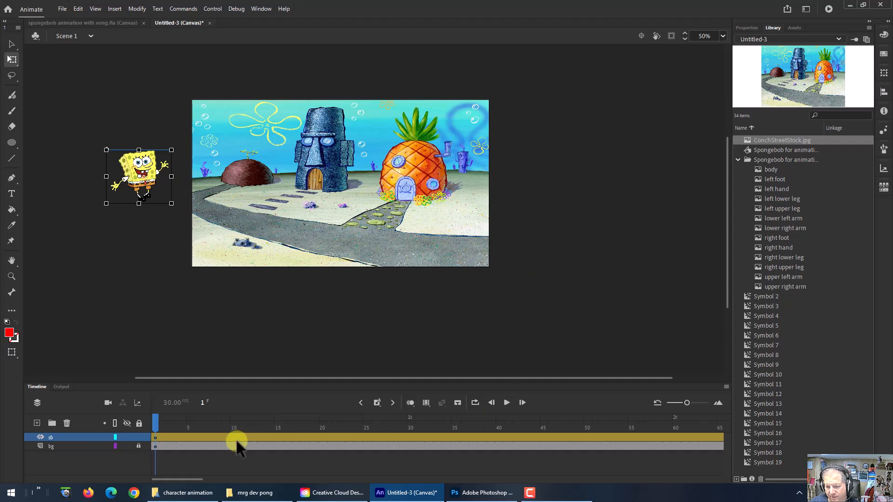
Extend the scene's timeline to frame 210 and return the playhead to frame 1
left_click_drag(191, 478, 318, 478)
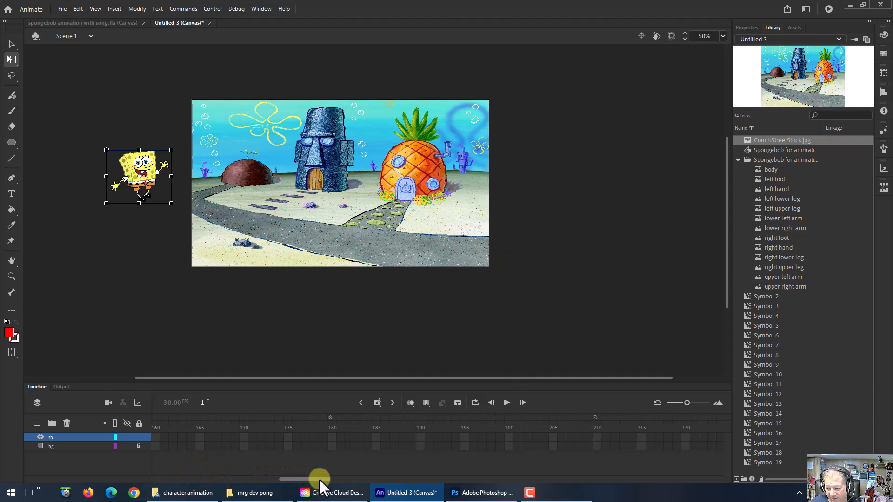
left_click(599, 436)
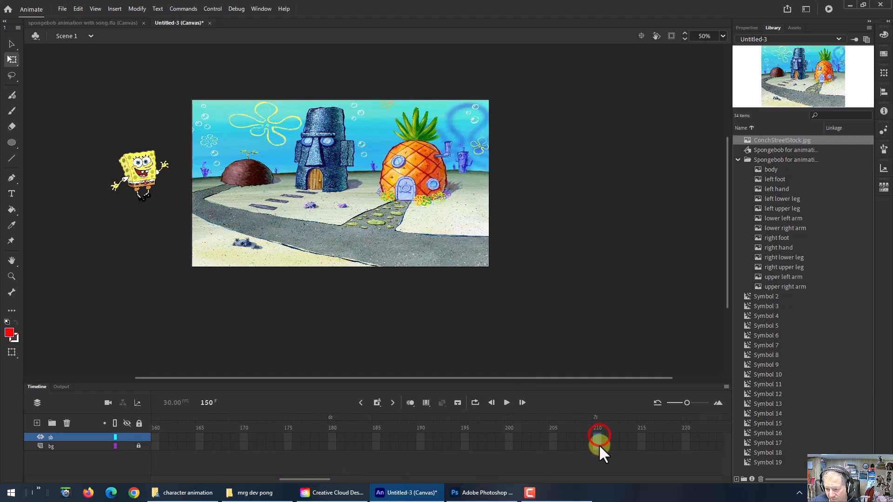
key("F5")
left_click_drag(596, 423, 97, 433)
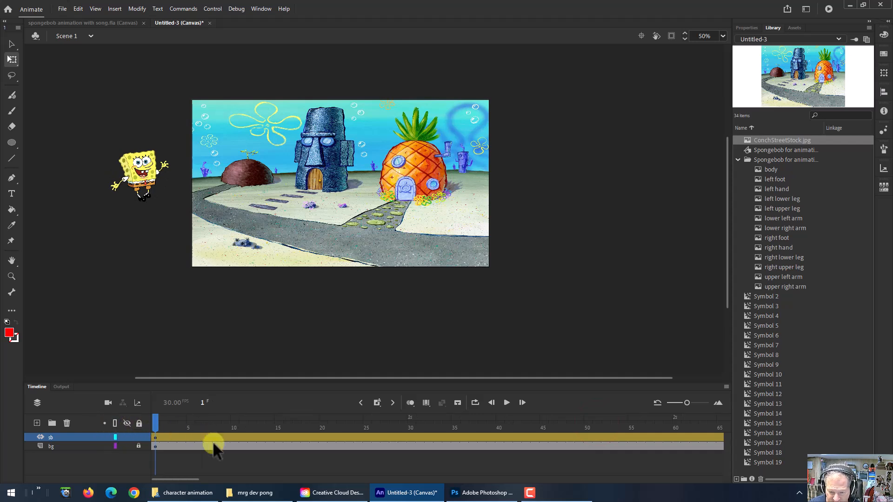
Insert a keyframe for all properties at frame 90 of the sb layer and move SpongeBob just past the stage's lower right edge
left_click_drag(156, 420, 460, 454)
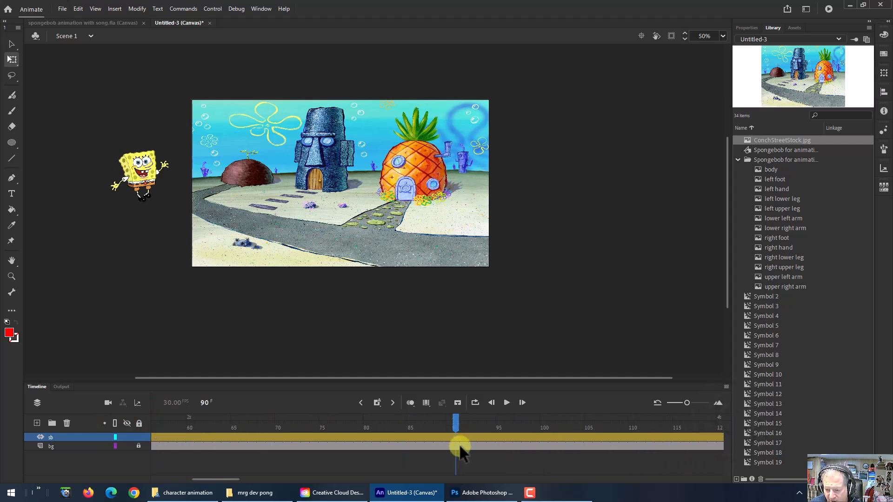
left_click(455, 435)
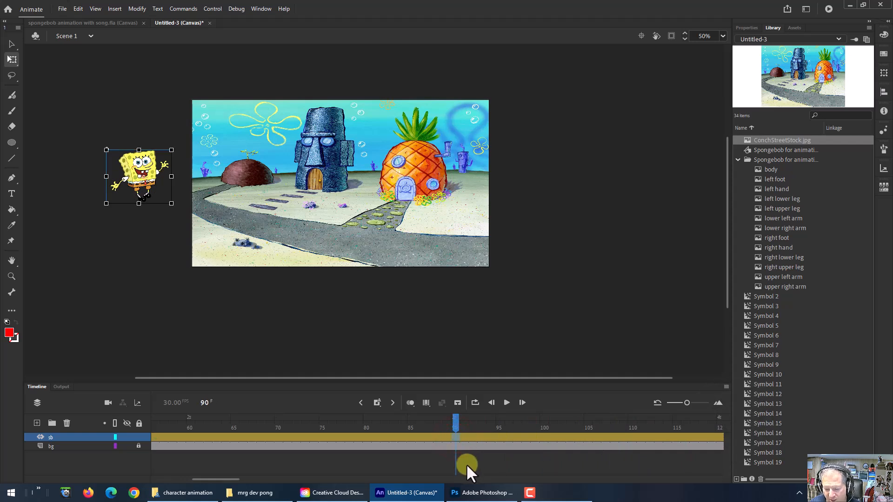
right_click(454, 436)
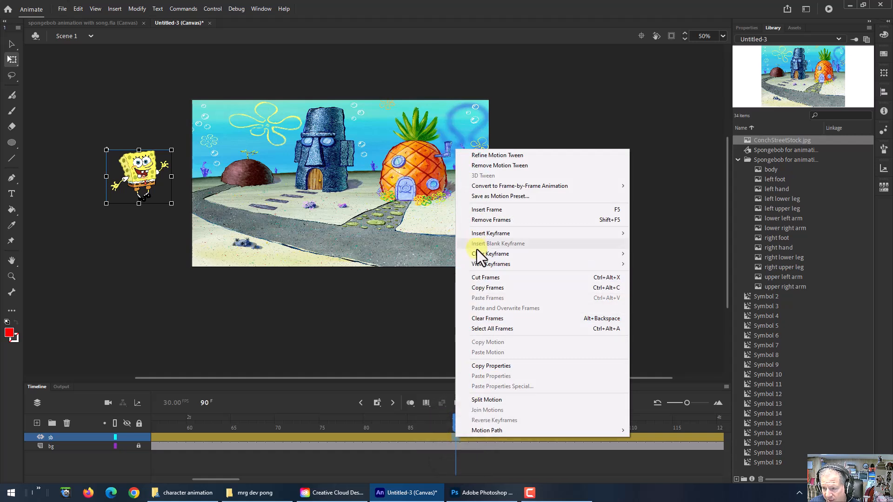
mouse_move(478, 236)
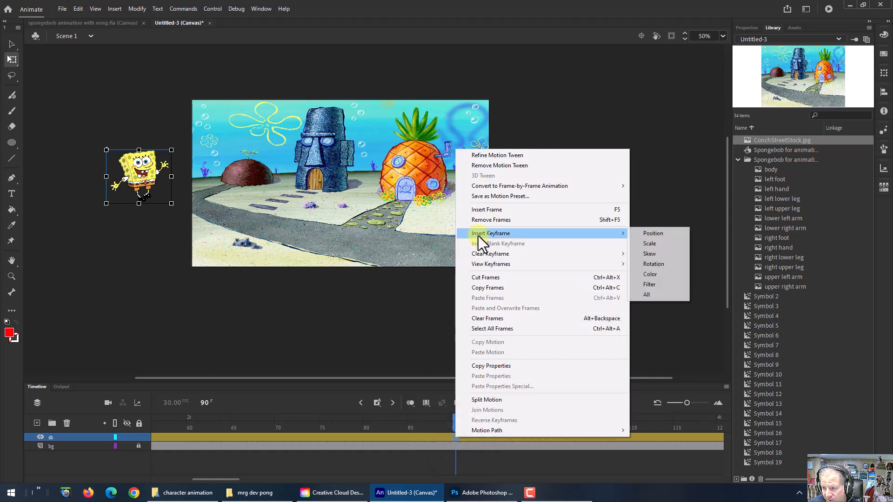
left_click(645, 295)
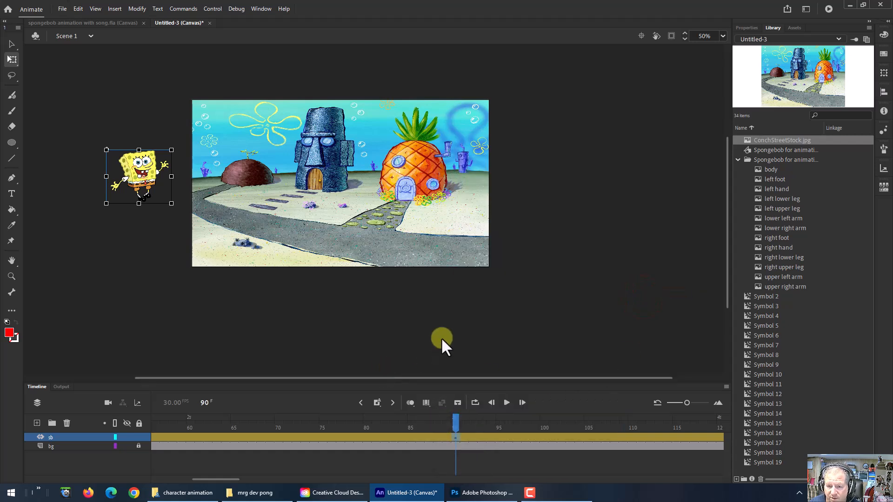
left_click_drag(147, 177, 535, 250)
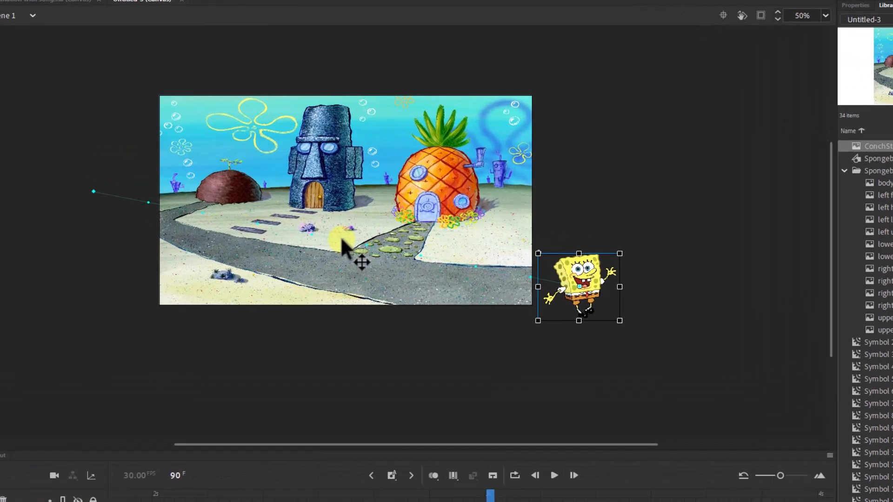
Undo the accidental shift of the motion path and bend its middle downward so it curves along the road
left_click(341, 239)
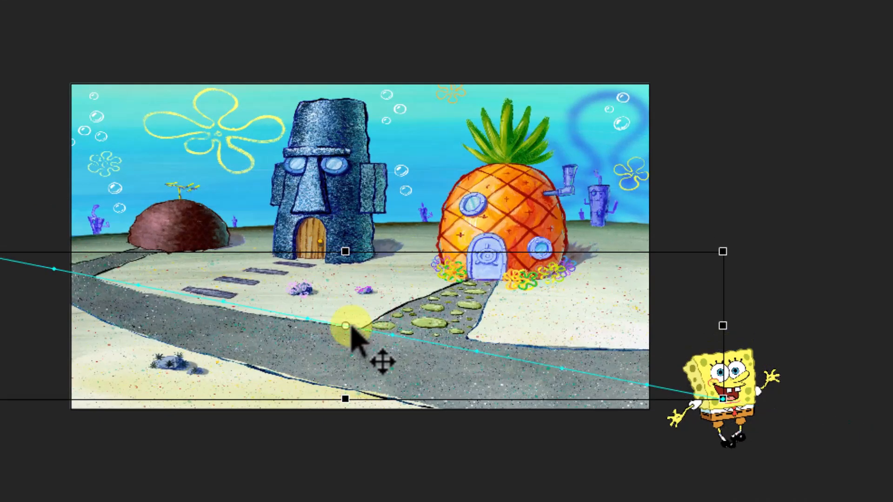
key("ctrl+z")
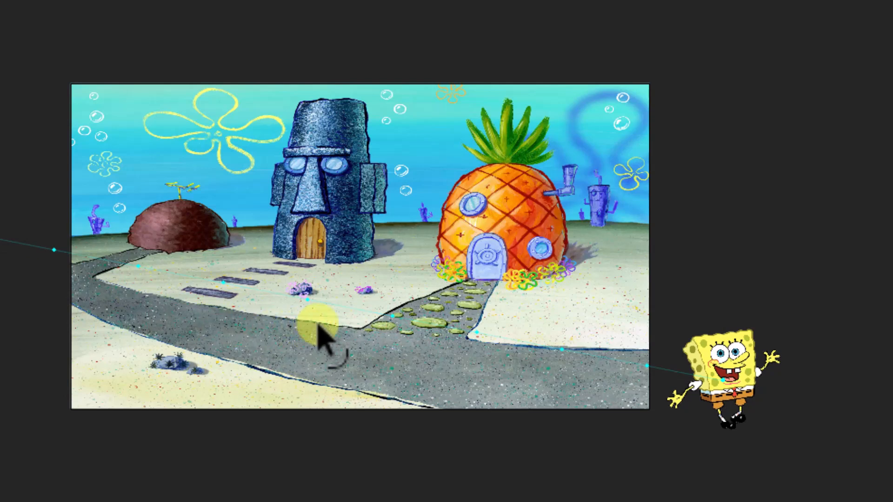
left_click(331, 303)
left_click_drag(332, 308, 312, 353)
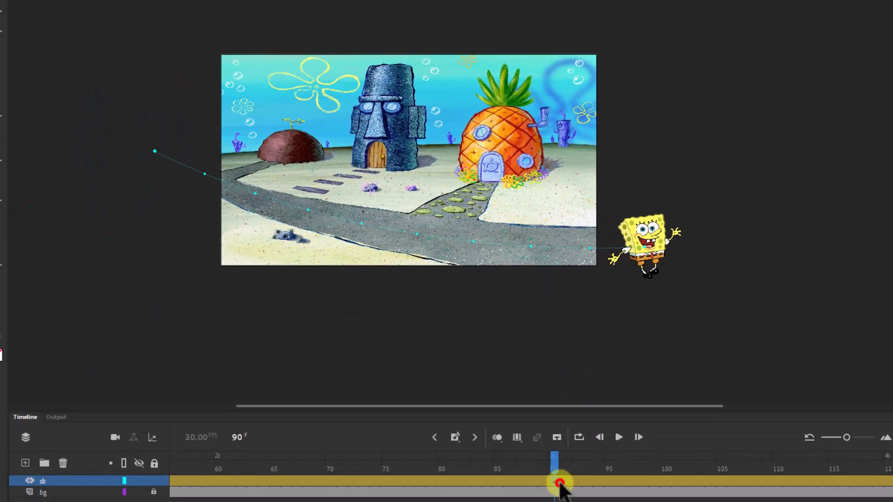
Insert a keyframe for all properties at frame 91 of the sb layer
left_click(559, 484)
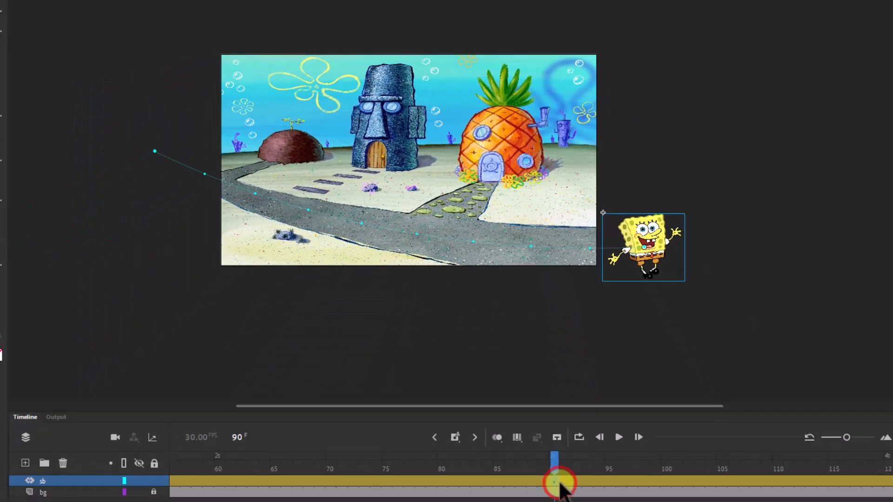
left_click(564, 483)
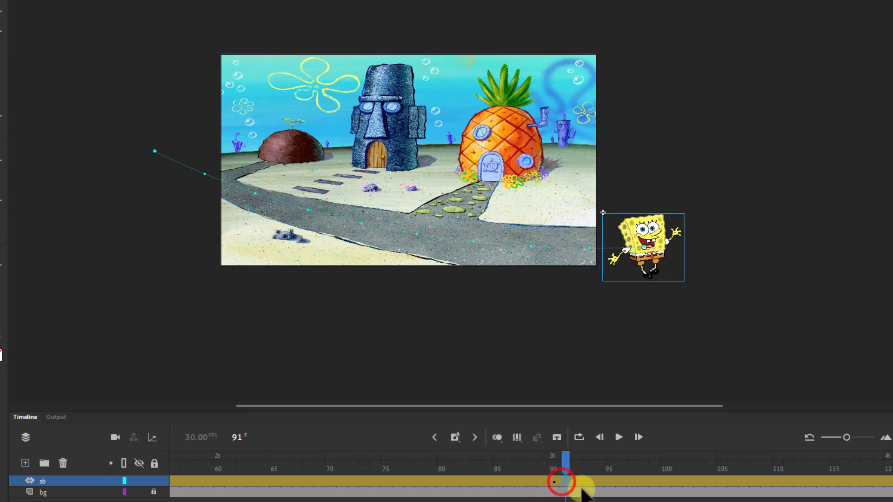
right_click(565, 483)
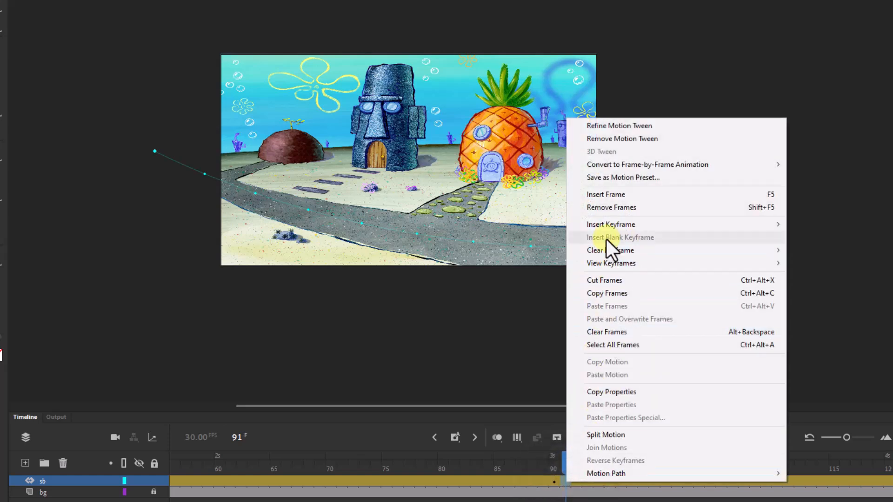
mouse_move(607, 229)
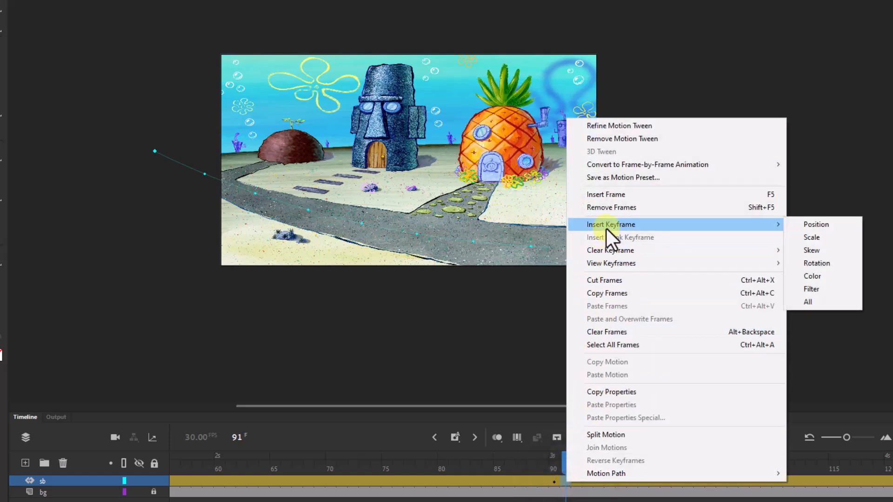
left_click(800, 303)
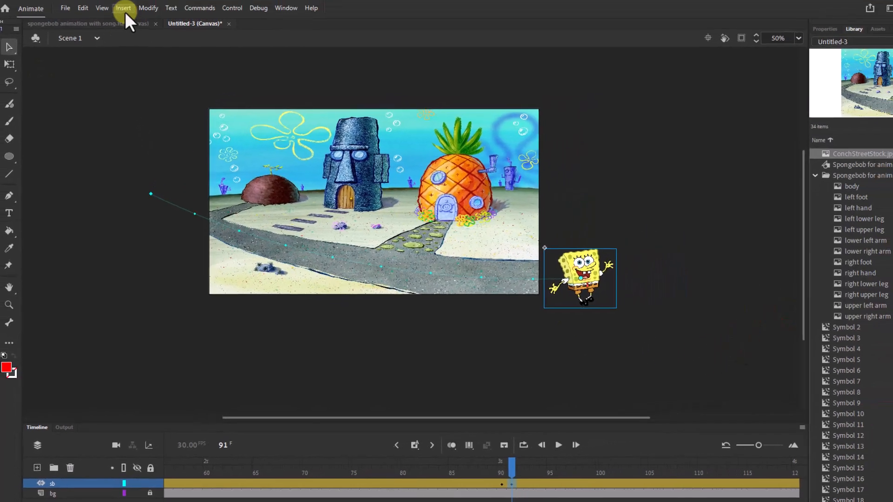
Flip SpongeBob horizontally at frame 91 so he faces back toward the stage
left_click(147, 23)
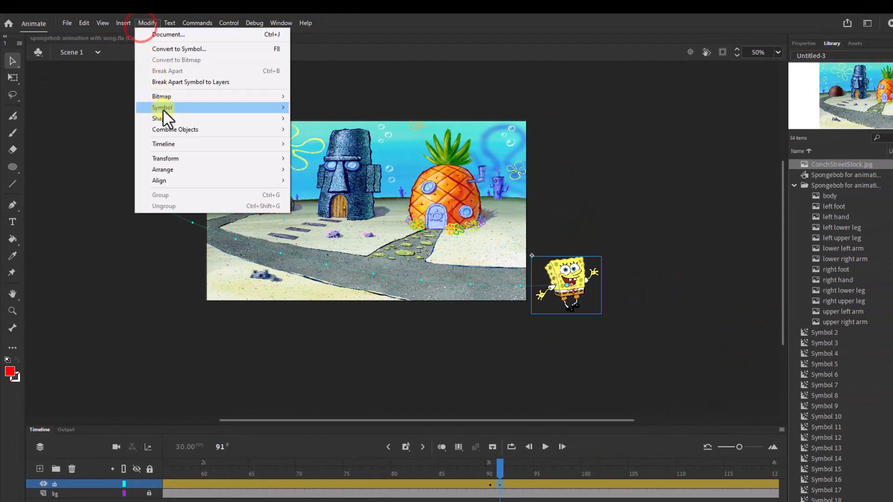
mouse_move(164, 169)
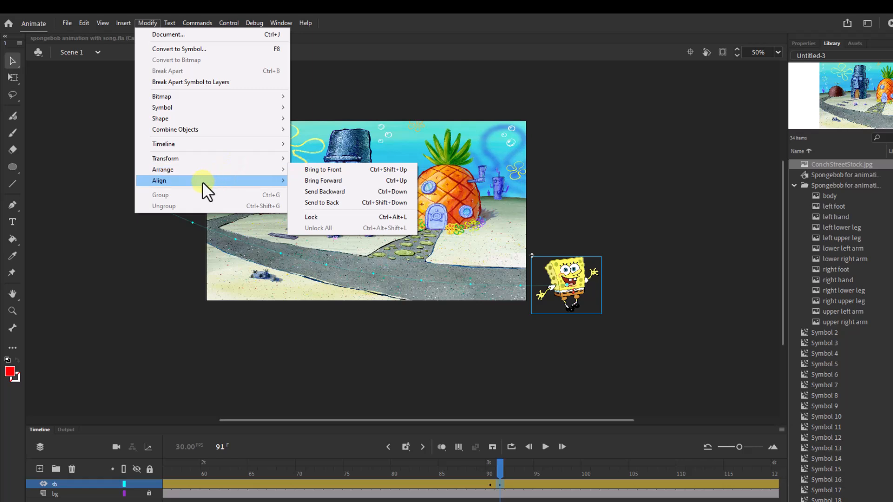
mouse_move(202, 181)
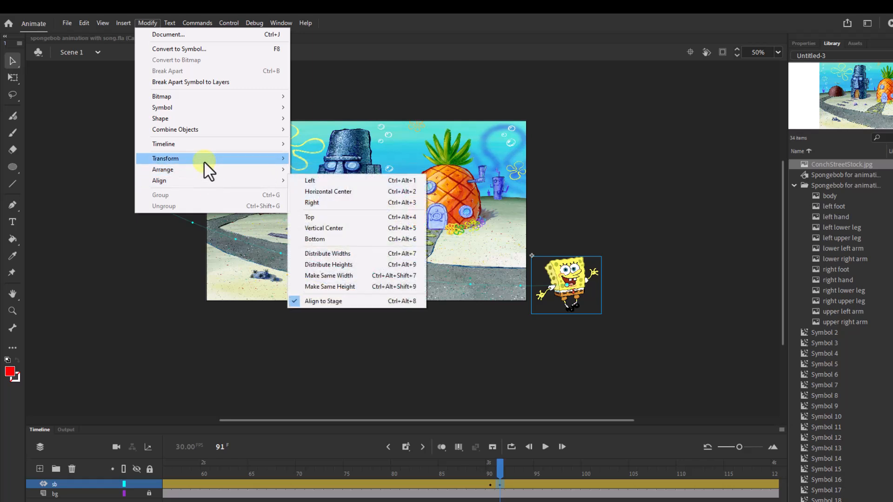
mouse_move(204, 161)
left_click(332, 265)
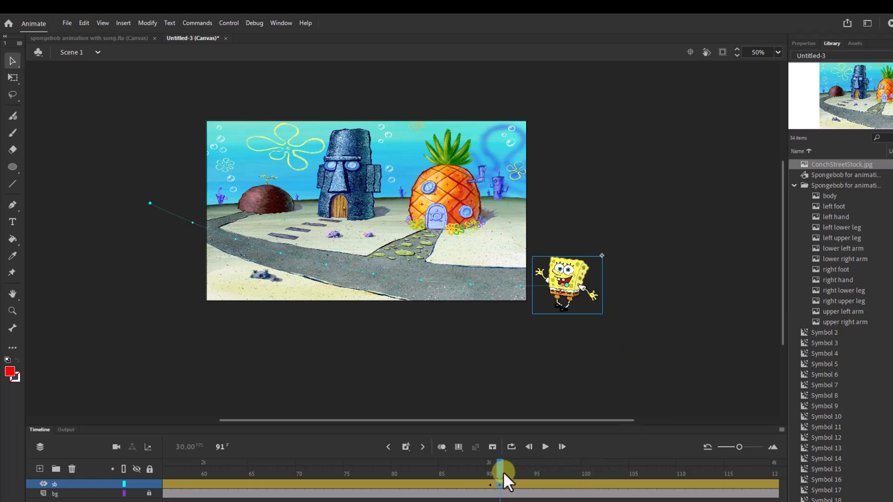
Insert a keyframe for all properties at frame 150 of the sb layer and move SpongeBob back onto the road below the pineapple's stone path
left_click(595, 470)
left_click(688, 462)
left_click_drag(690, 463, 587, 463)
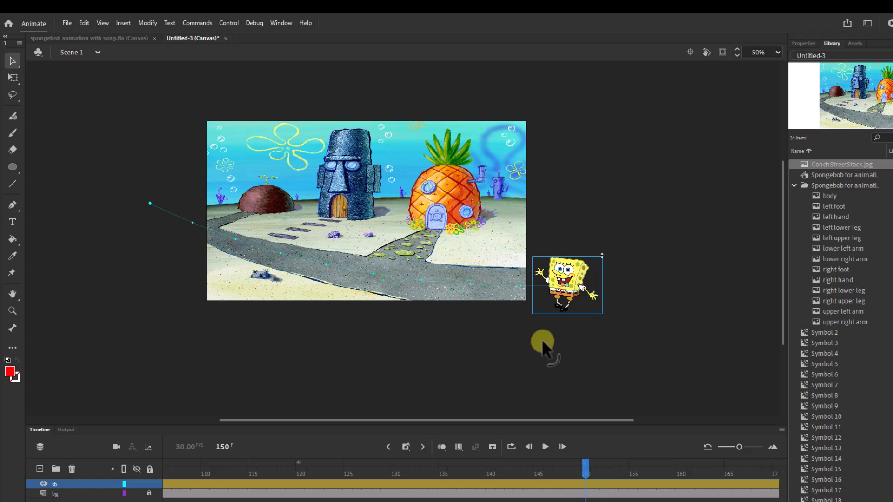
right_click(587, 483)
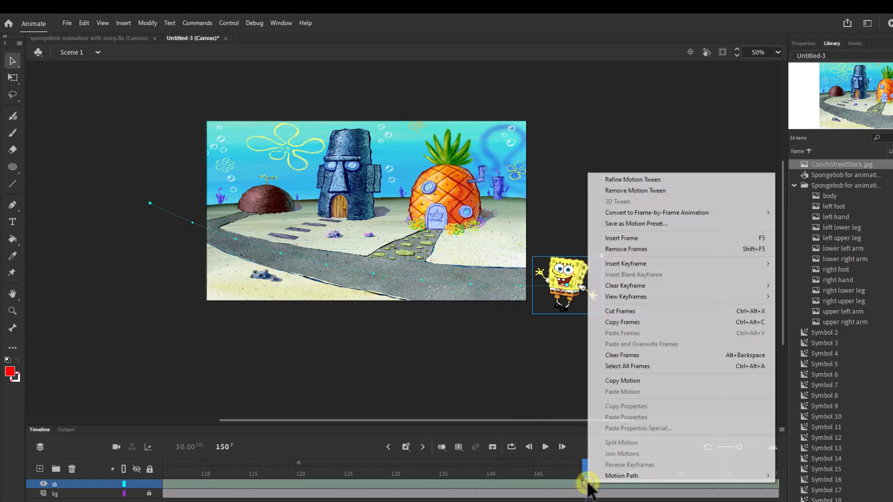
right_click(586, 485)
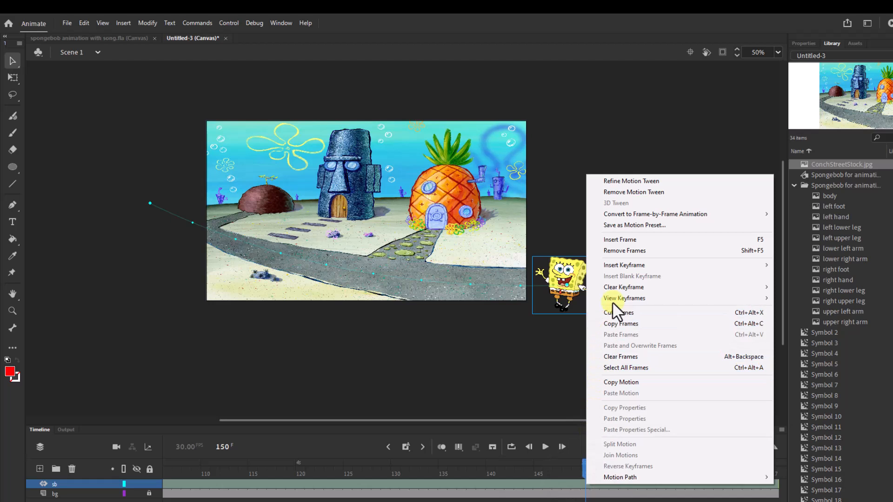
mouse_move(613, 267)
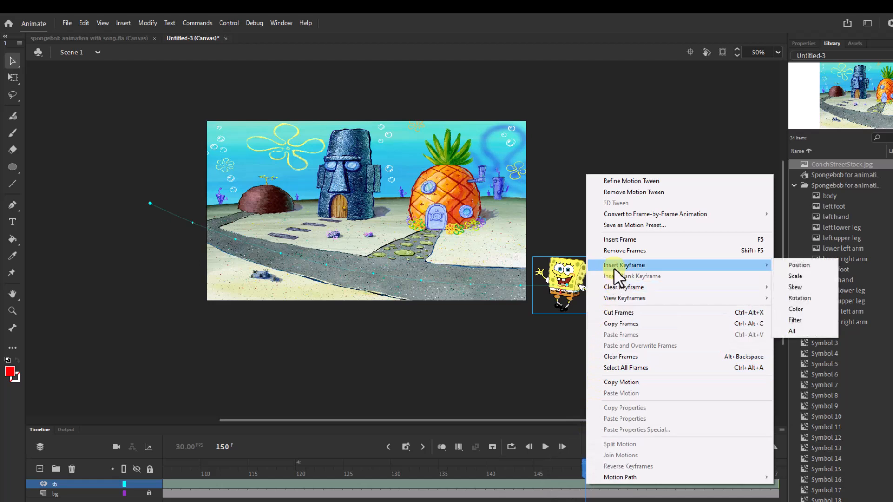
left_click(793, 322)
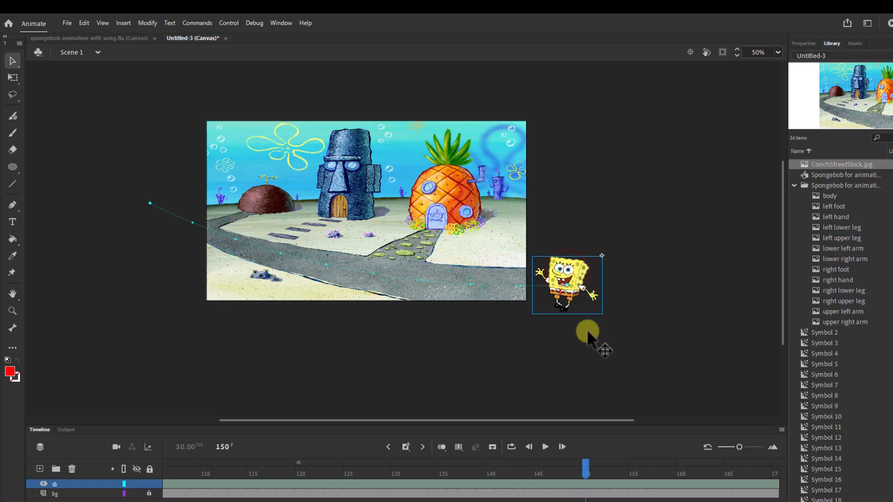
left_click(582, 483)
right_click(585, 484)
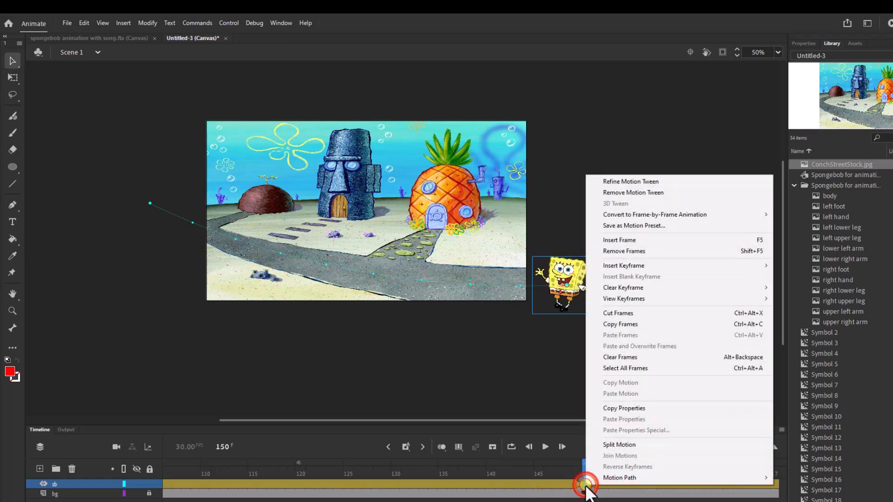
mouse_move(612, 269)
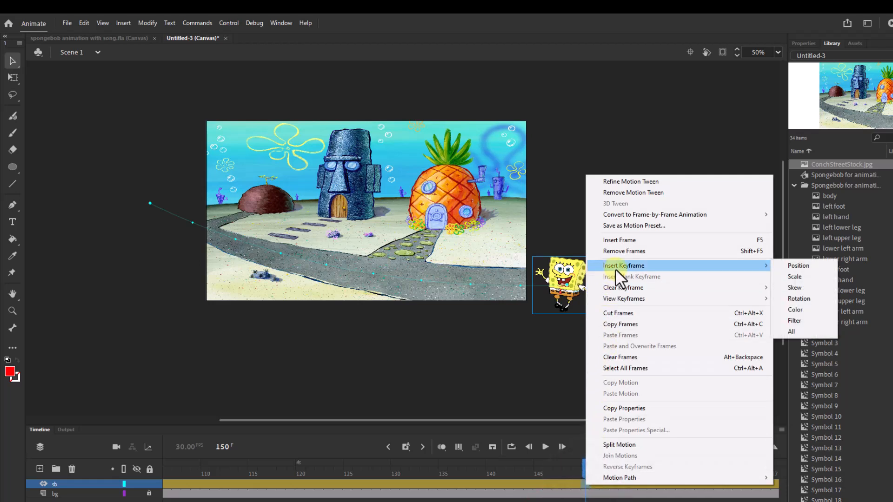
left_click(791, 331)
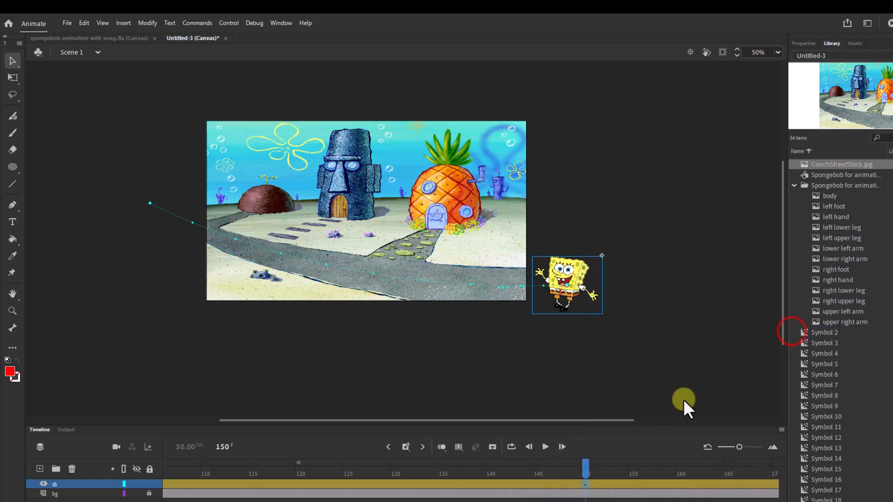
left_click_drag(569, 271, 408, 253)
left_click(604, 312)
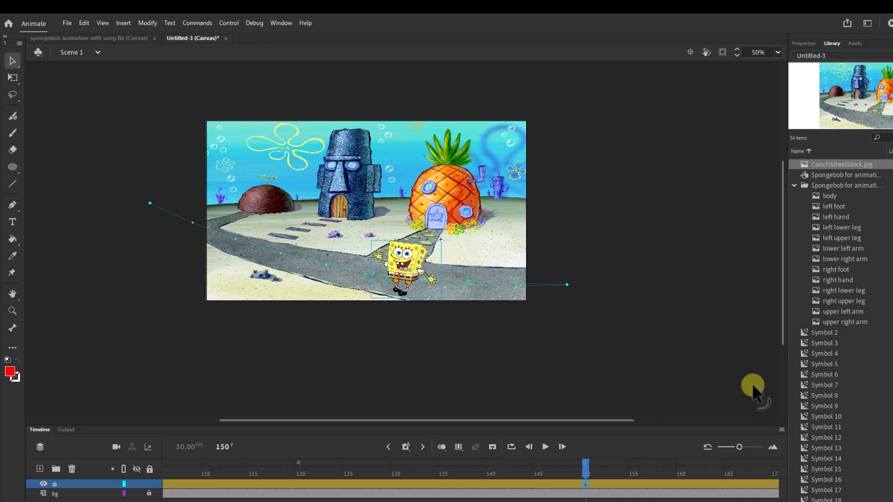
Insert a keyframe for all properties at frame 190 of the sb layer
left_click_drag(585, 473, 484, 466)
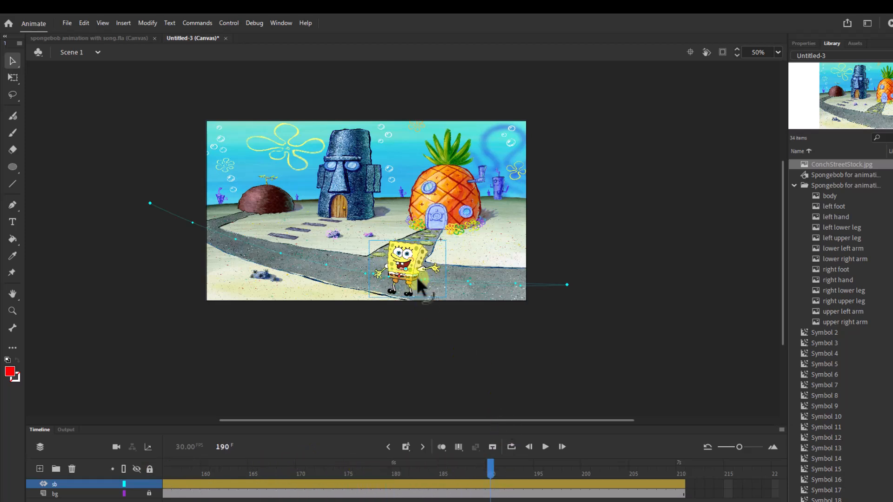
right_click(491, 486)
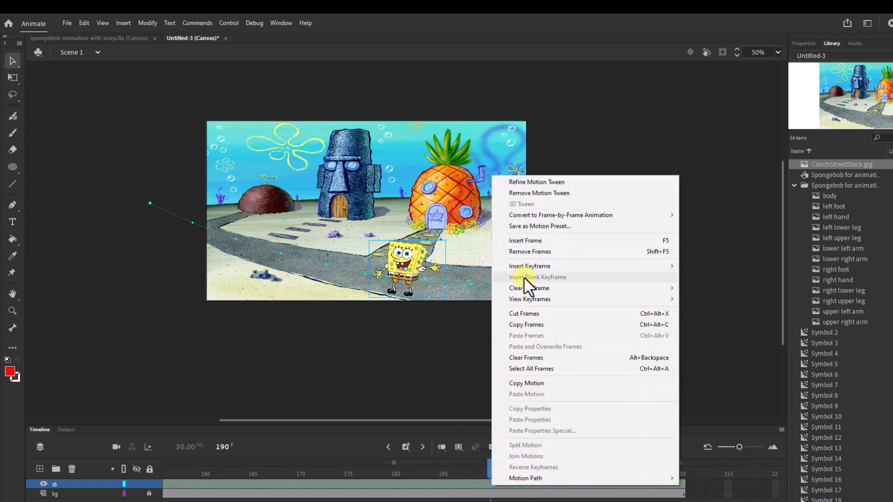
mouse_move(524, 268)
left_click(688, 331)
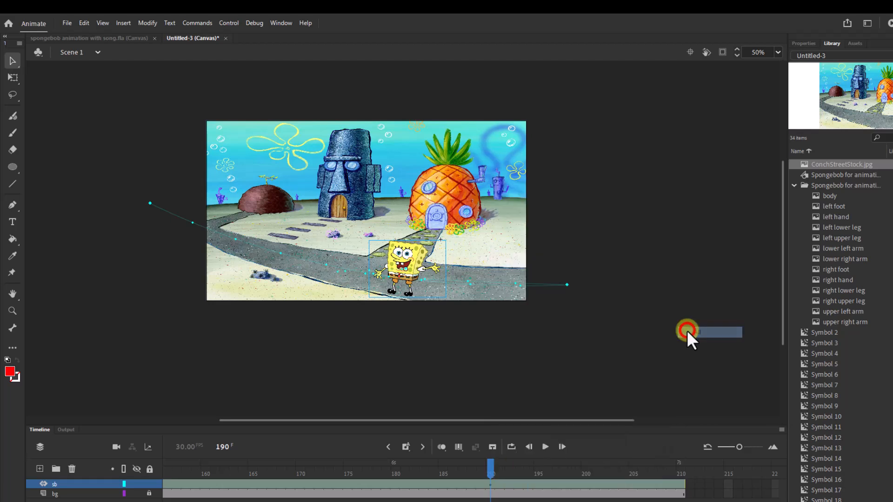
Move SpongeBob up the stone path to the pineapple's door at frame 190 and scale him down to about half size
left_click_drag(412, 263, 437, 216)
left_click(107, 104)
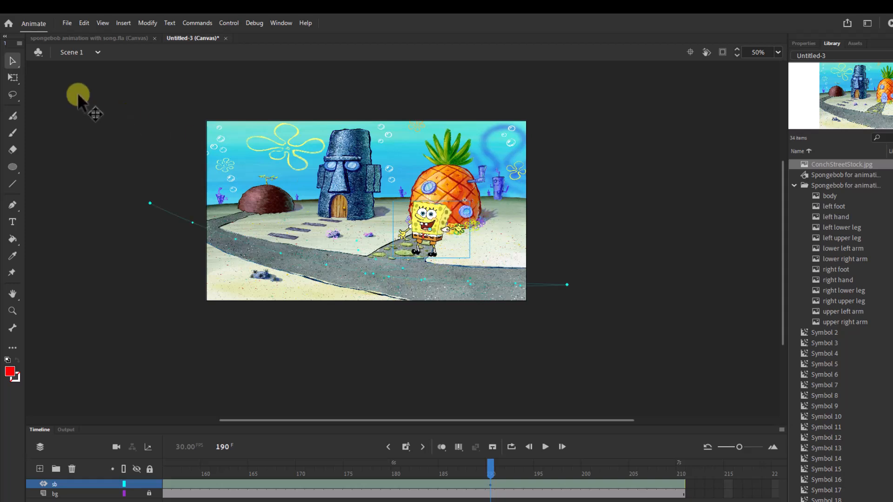
left_click(17, 79)
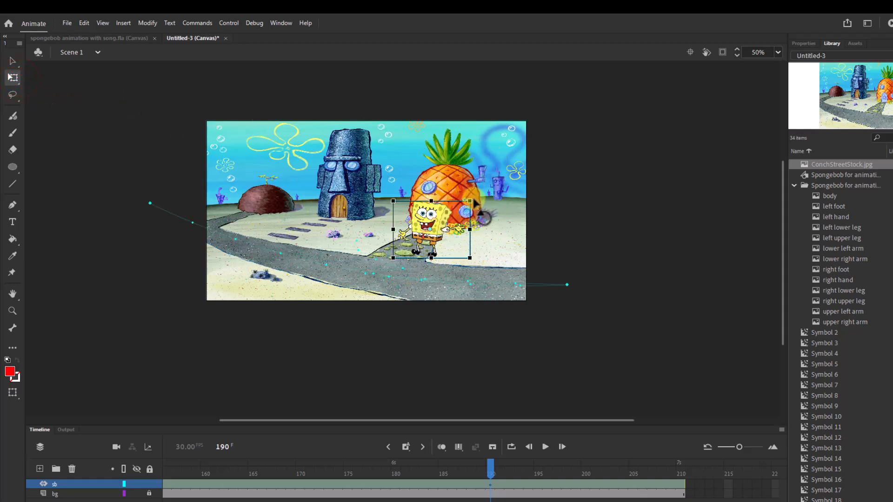
left_click_drag(468, 200, 449, 213)
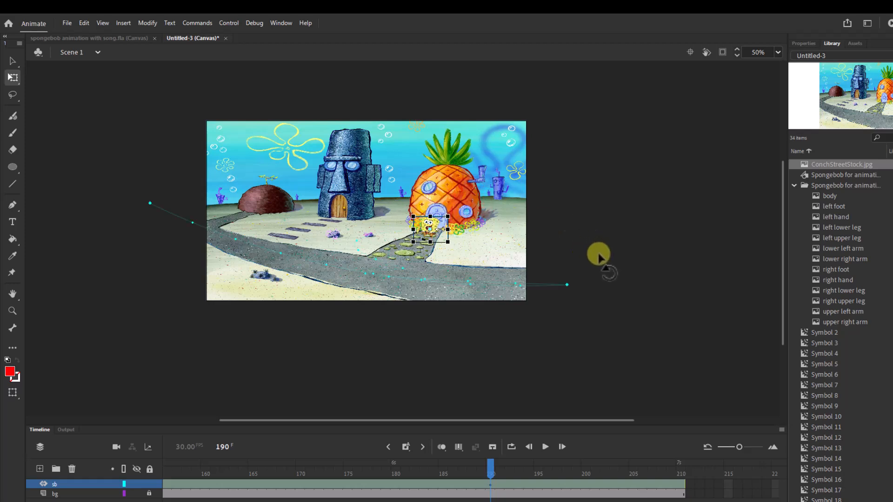
Scrub the timeline from frame 1 to frame 210 to review SpongeBob's walk, turn and return to the pineapple
left_click_drag(484, 464, 56, 444)
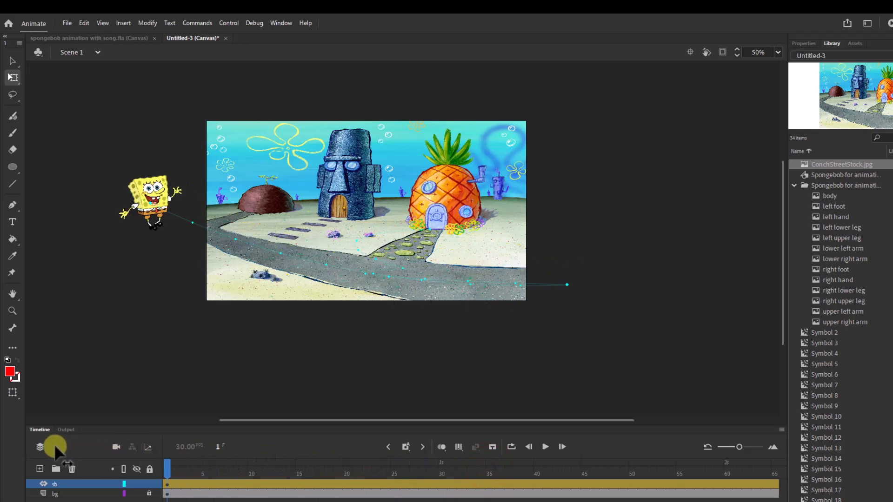
left_click_drag(149, 447, 776, 459)
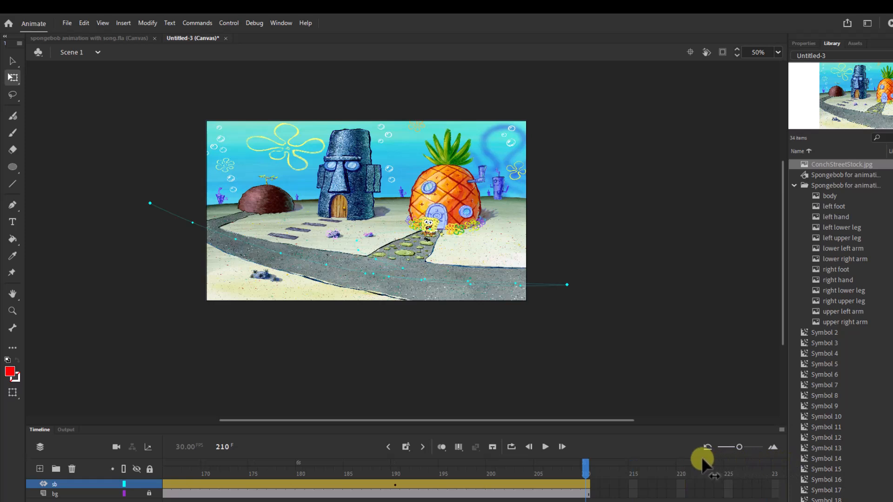
left_click_drag(557, 454, 489, 458)
Bend the return section of the motion path slightly at frame 122, shifting SpongeBob a little to the right, and scrub on to frame 210
left_click_drag(426, 459, 556, 441)
key("ctrl+equal")
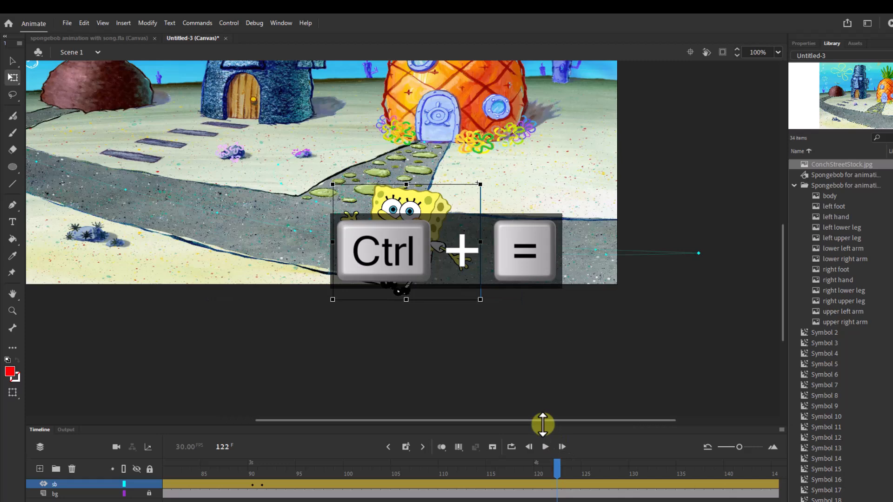
key("ctrl+equal")
left_click_drag(639, 128, 672, 344)
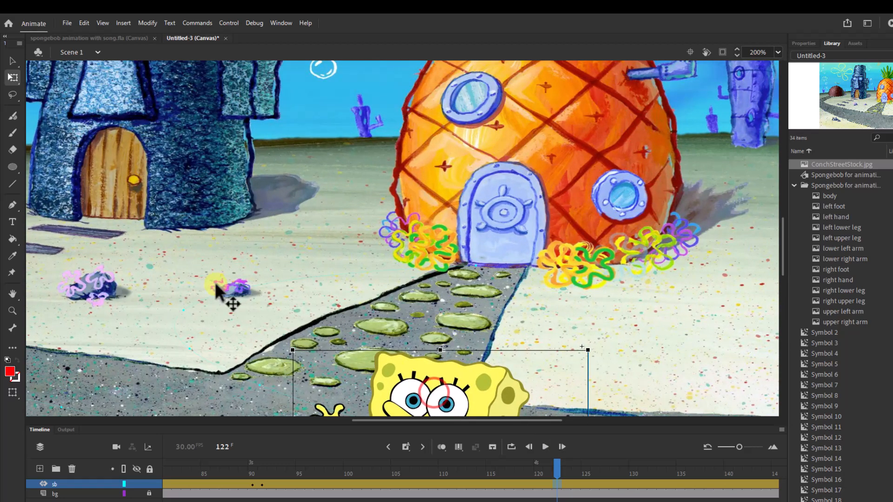
left_click(13, 60)
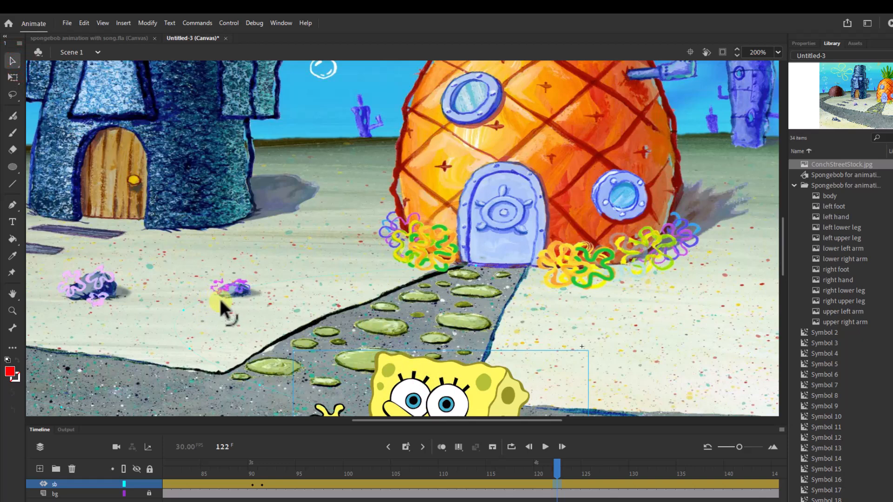
left_click_drag(212, 299, 217, 303)
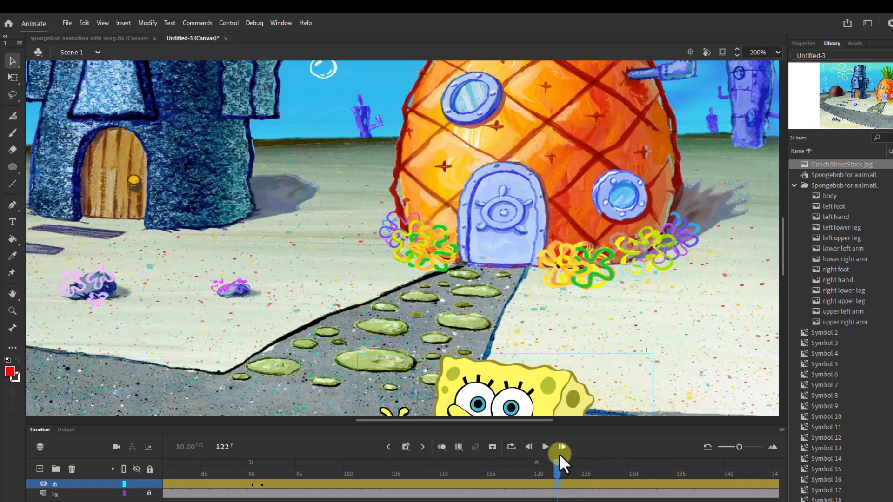
key("ctrl+minus")
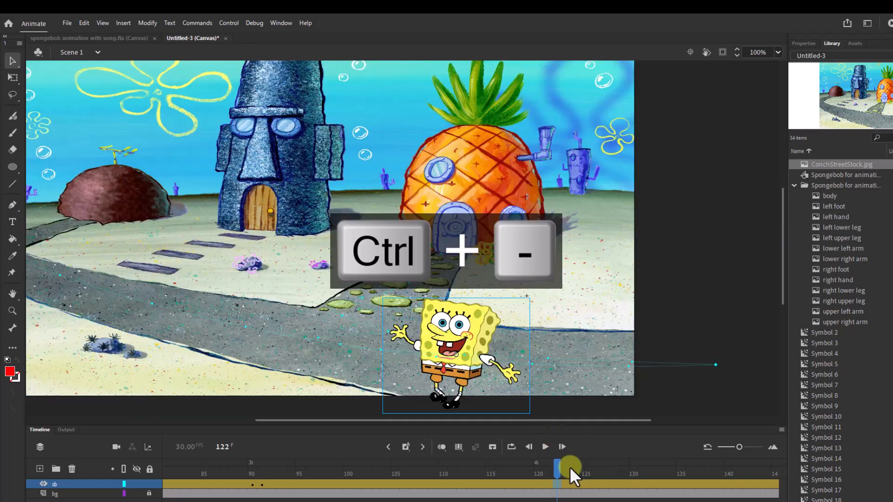
left_click_drag(559, 467, 863, 447)
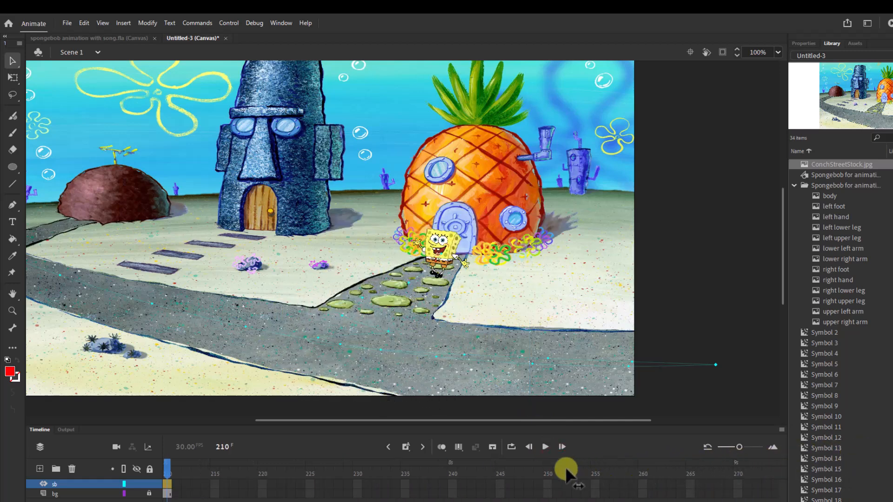
left_click_drag(171, 472, 639, 465)
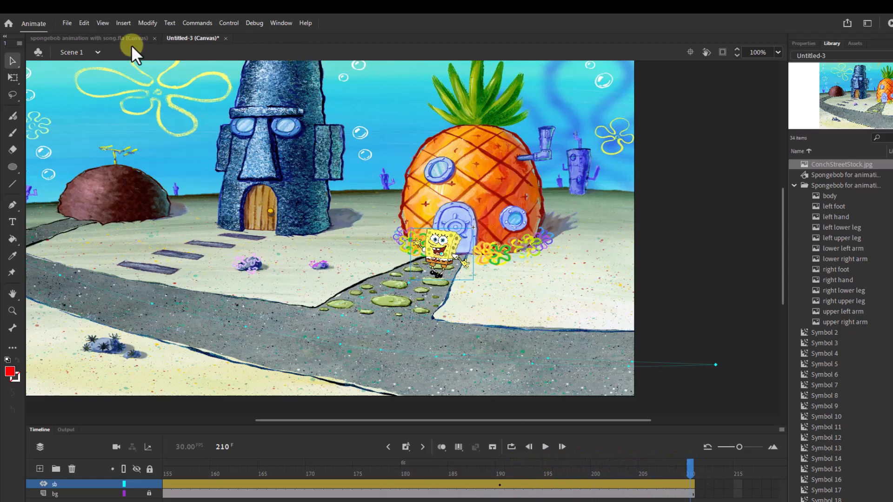
Save the document as an Animate file named sb3 in the character animation folder
left_click(68, 23)
left_click(96, 120)
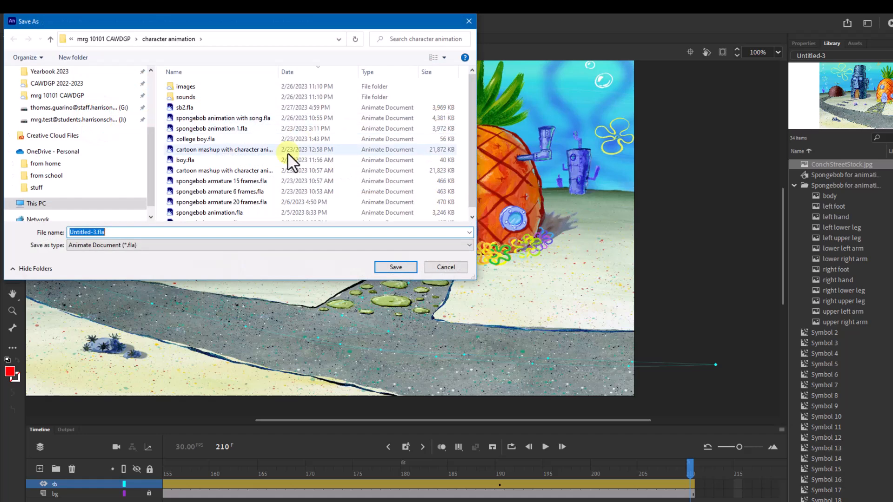
type("sb3")
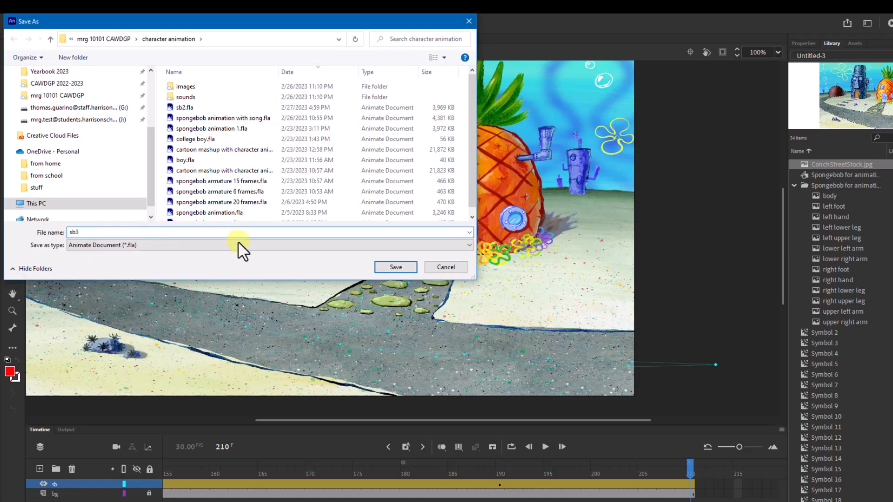
left_click(396, 267)
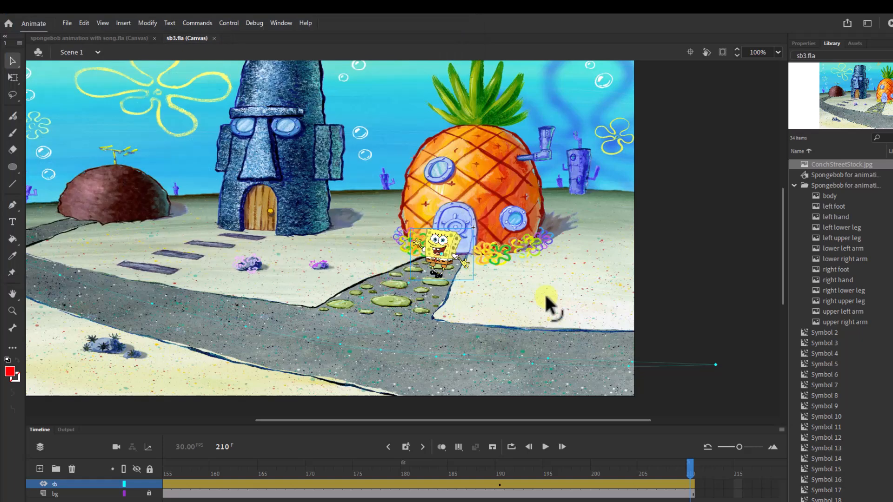
Set the JavaScript/HTML publish destination to sb3.js in the character animation folder and test the movie
left_click(66, 22)
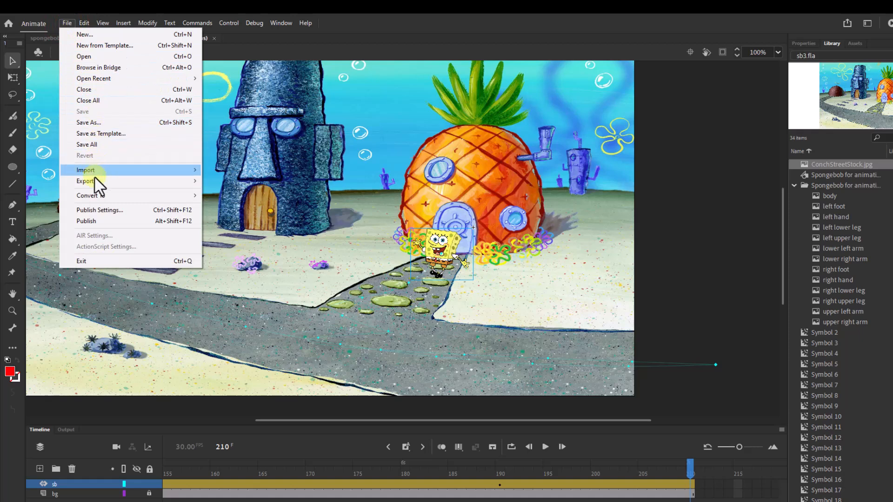
left_click(93, 207)
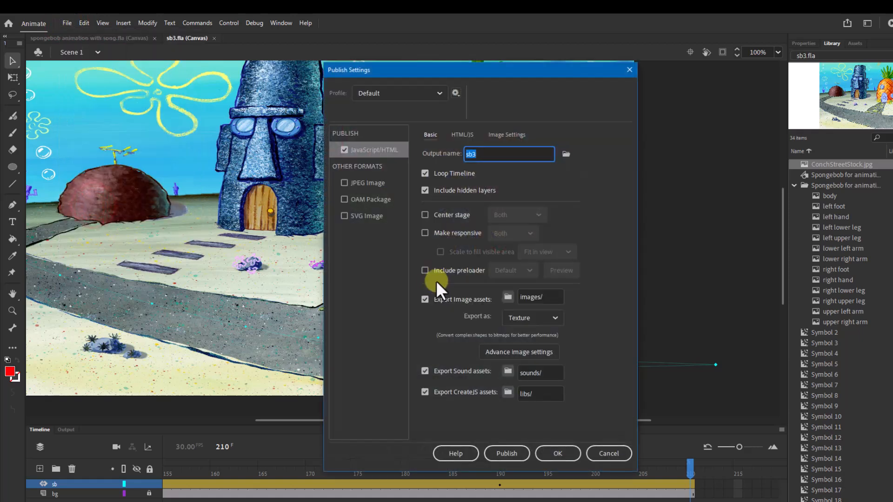
left_click(565, 152)
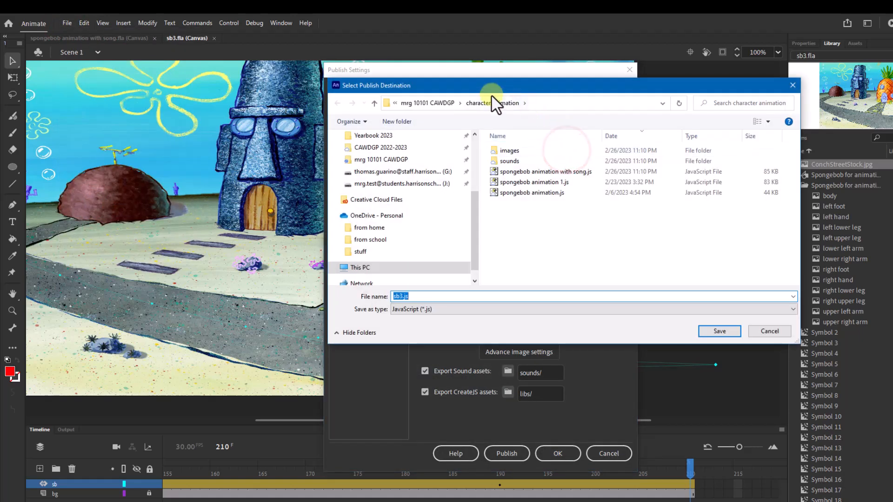
left_click(719, 331)
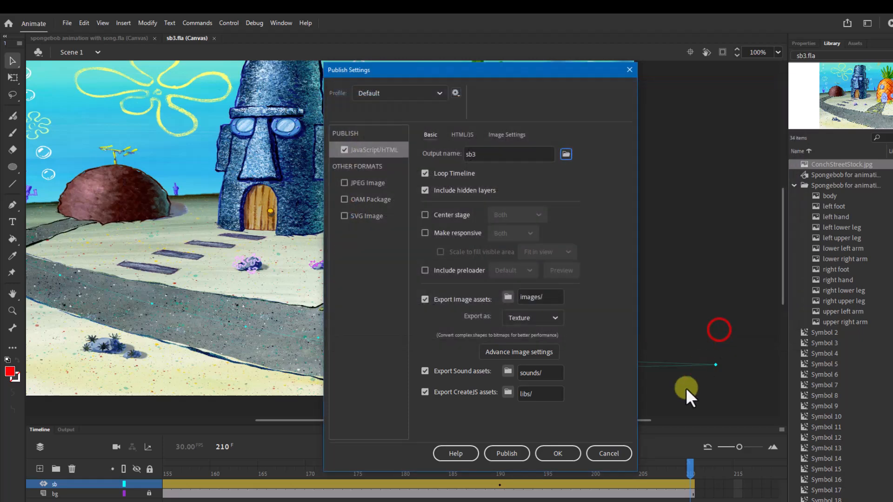
left_click(557, 454)
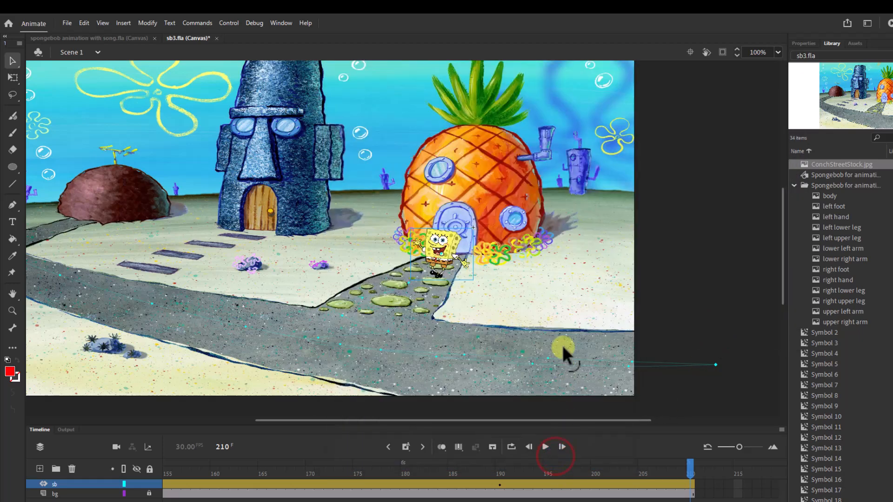
key("ctrl+Return")
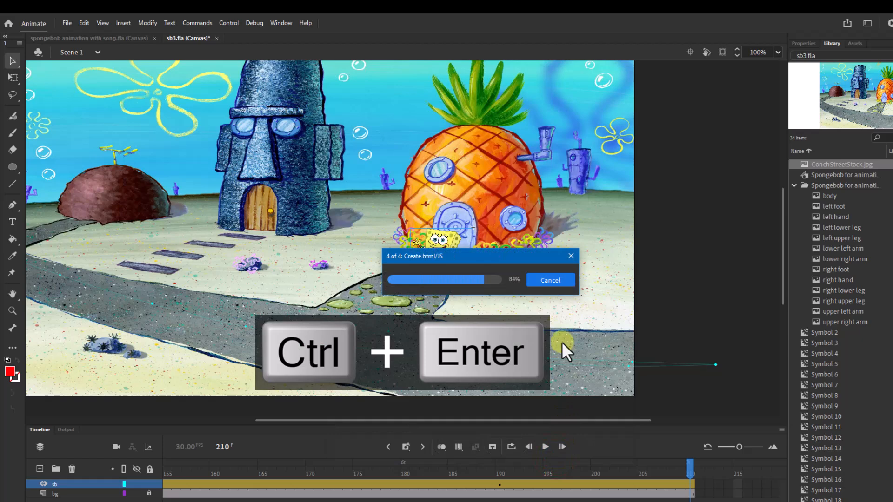